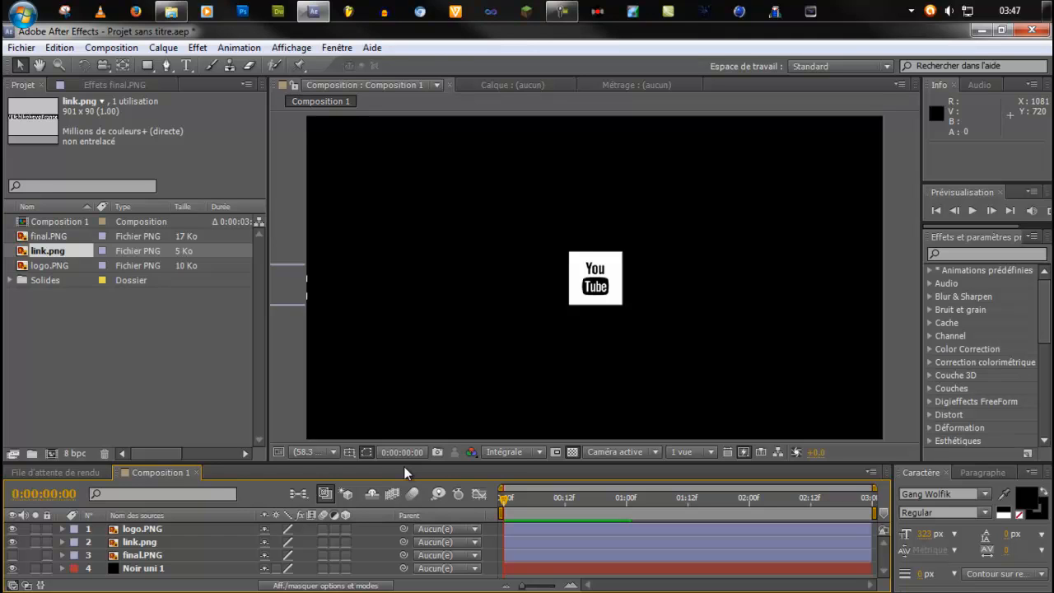
Save the After Effects project under the file name "logo outro".
key("KP_0")
left_click(19, 48)
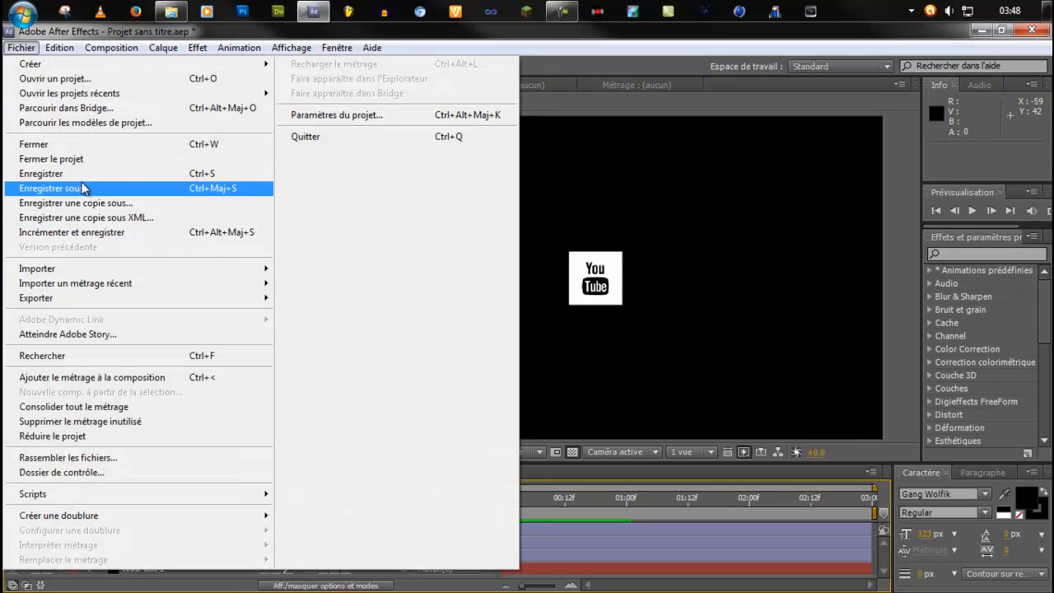
left_click(89, 175)
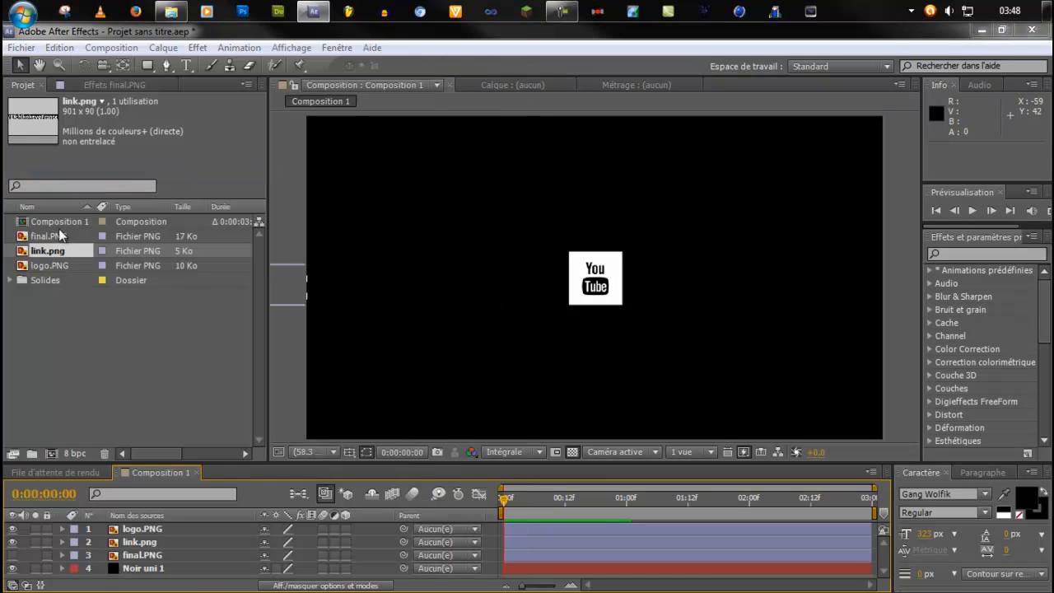
type("logo ou")
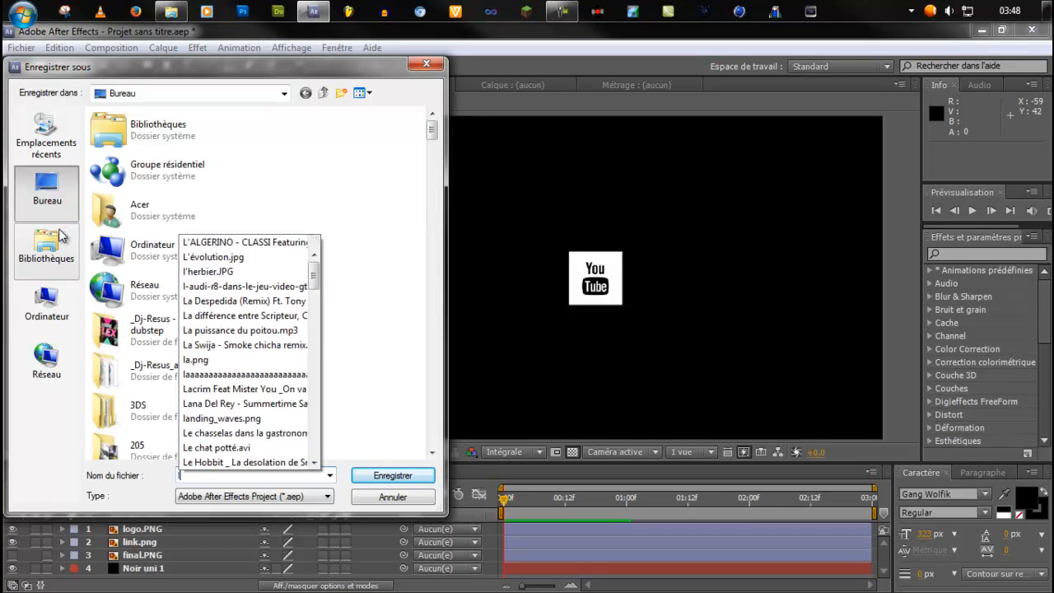
type("tro")
key("Return")
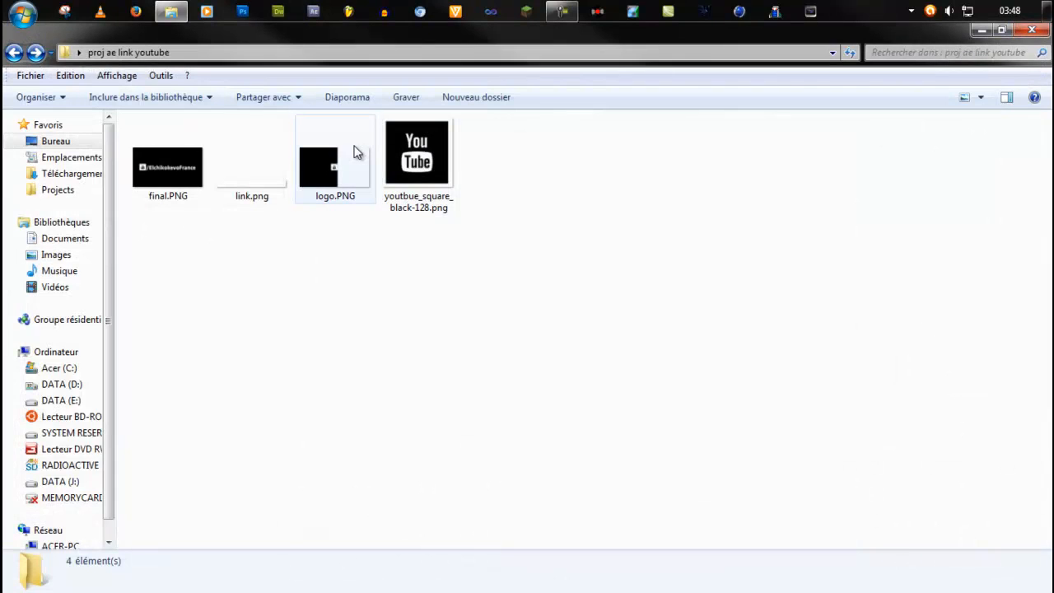
Launch Photoshop and open youtbue_square_black-128.png in it from the "proj ae link youtube" folder.
left_click(243, 11)
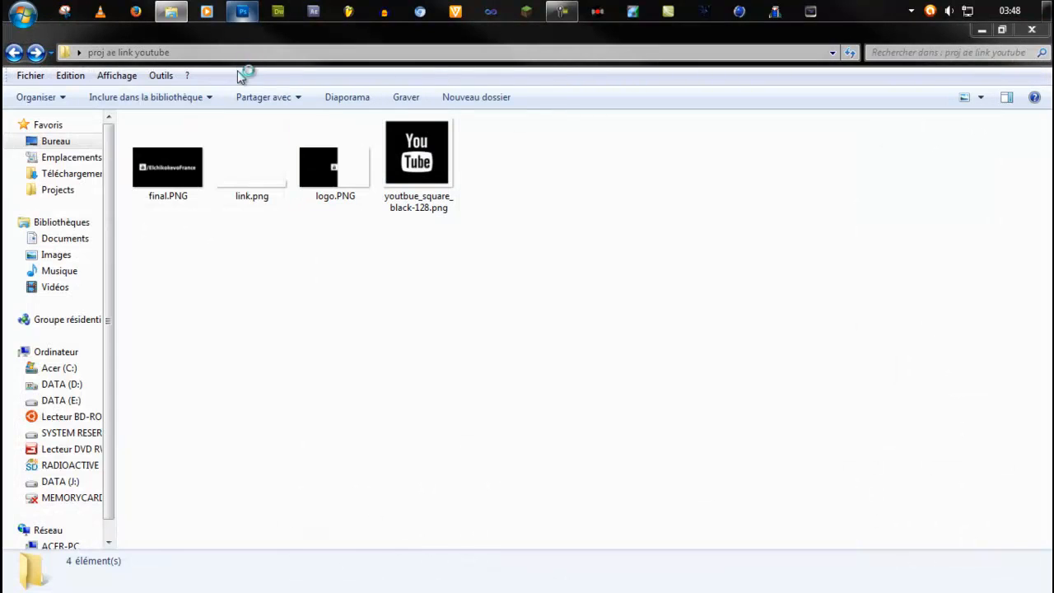
left_click(422, 206)
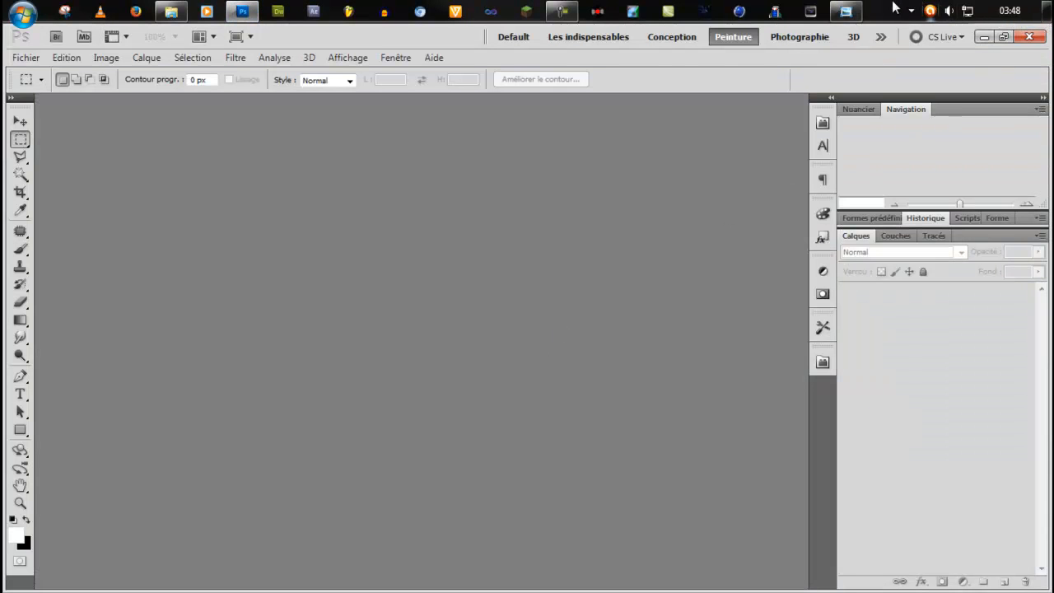
left_click(846, 12)
left_click(1033, 30)
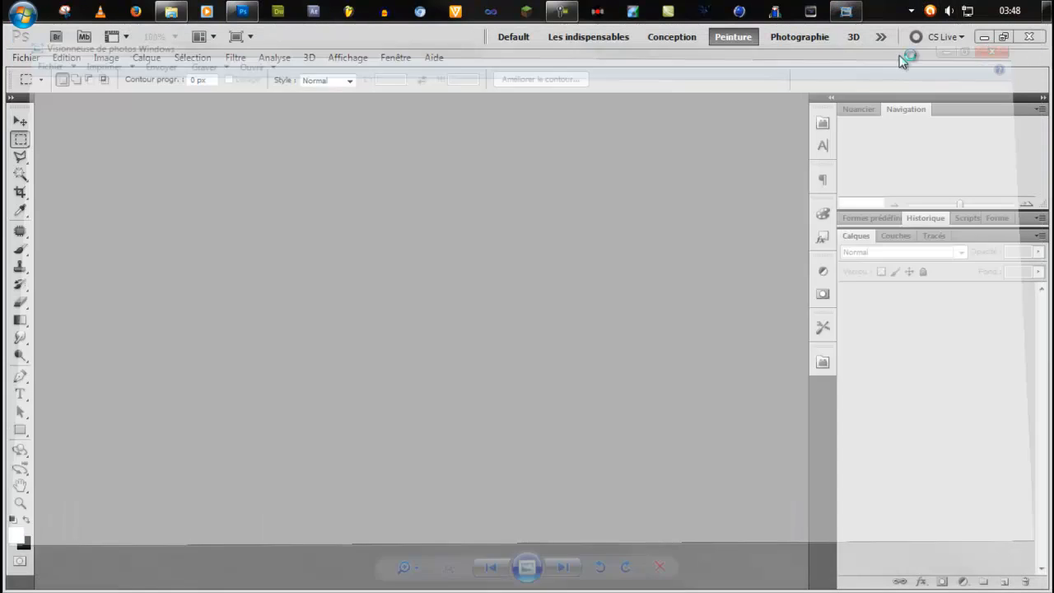
left_click(173, 11)
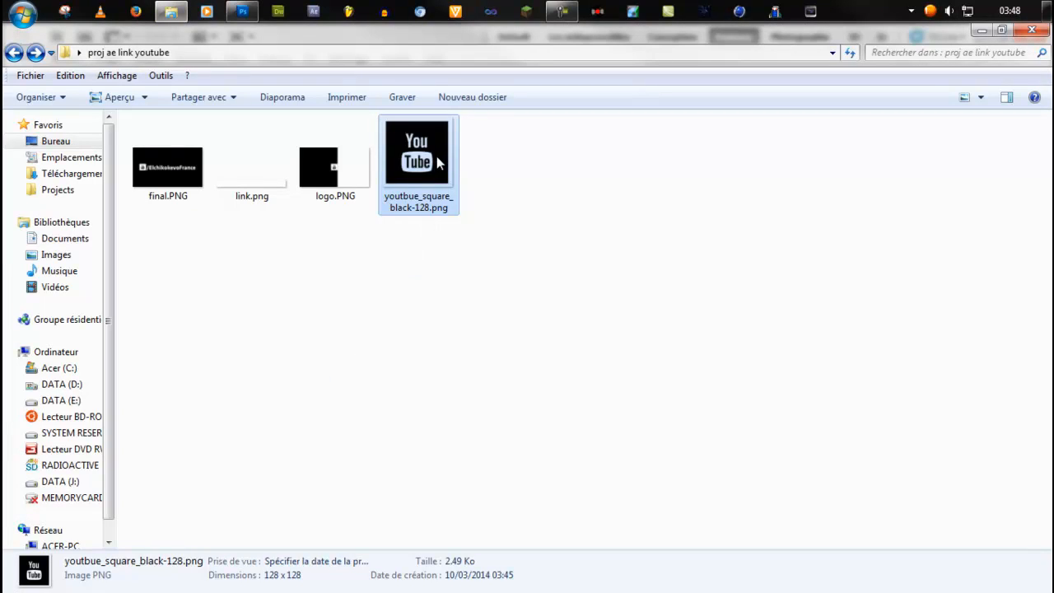
left_click_drag(437, 156, 320, 242)
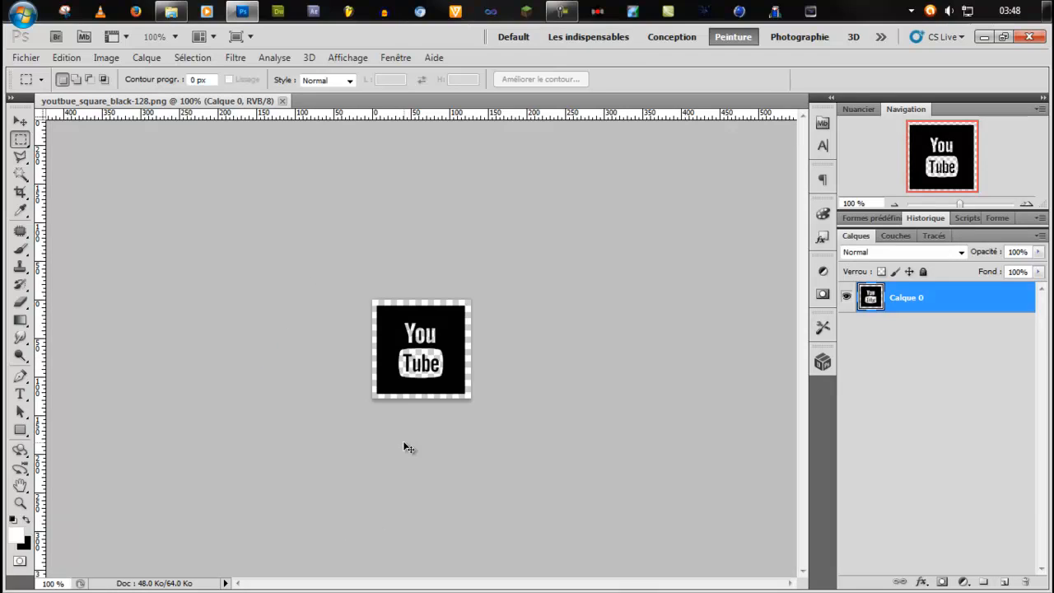
Invert the colours of the YouTube logo and cut the entire image to the clipboard.
key("ctrl+i")
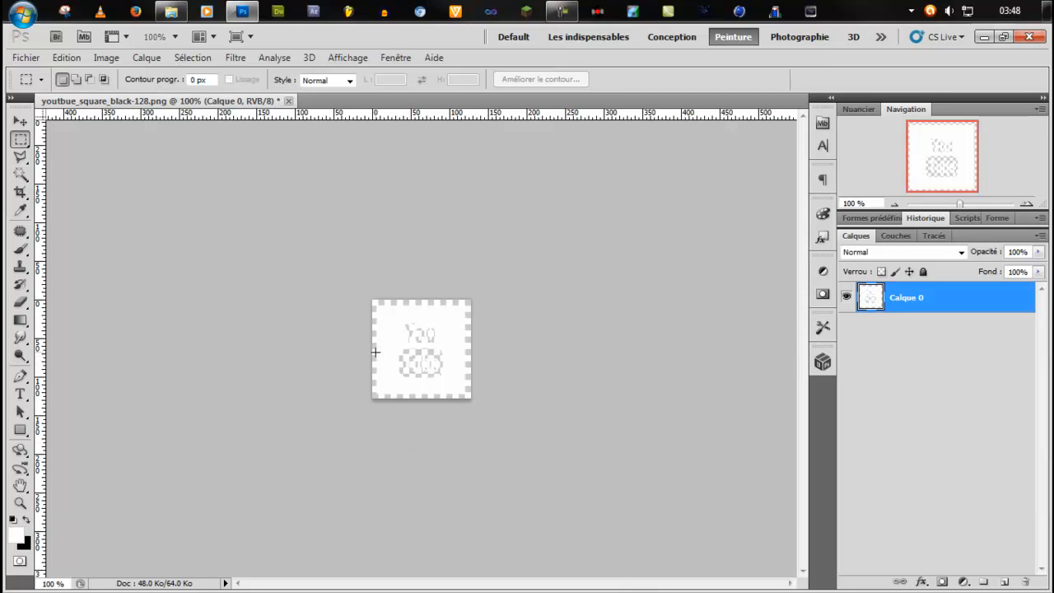
key("ctrl+a")
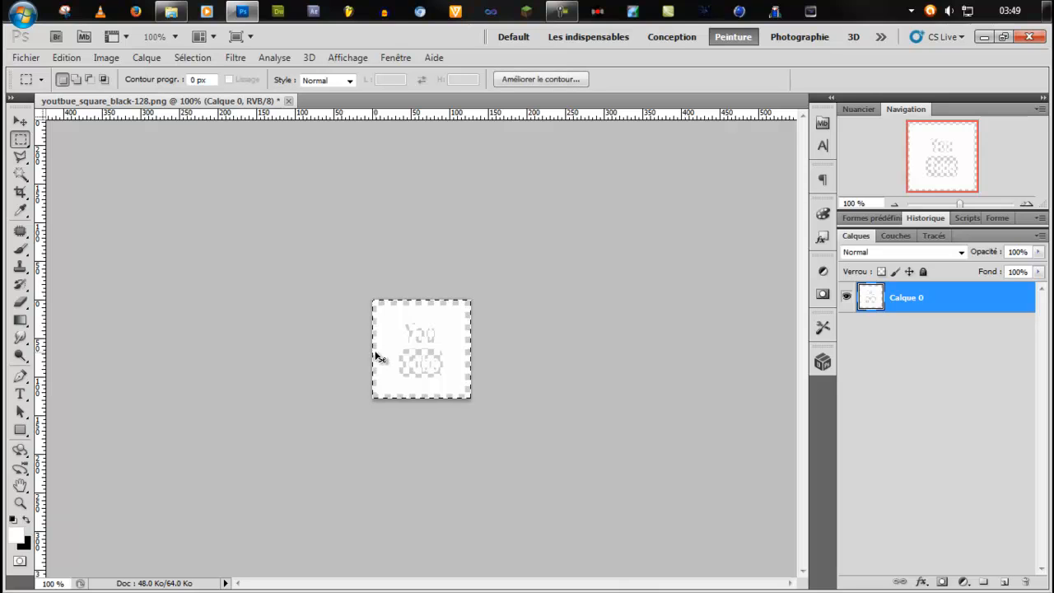
key("ctrl+x")
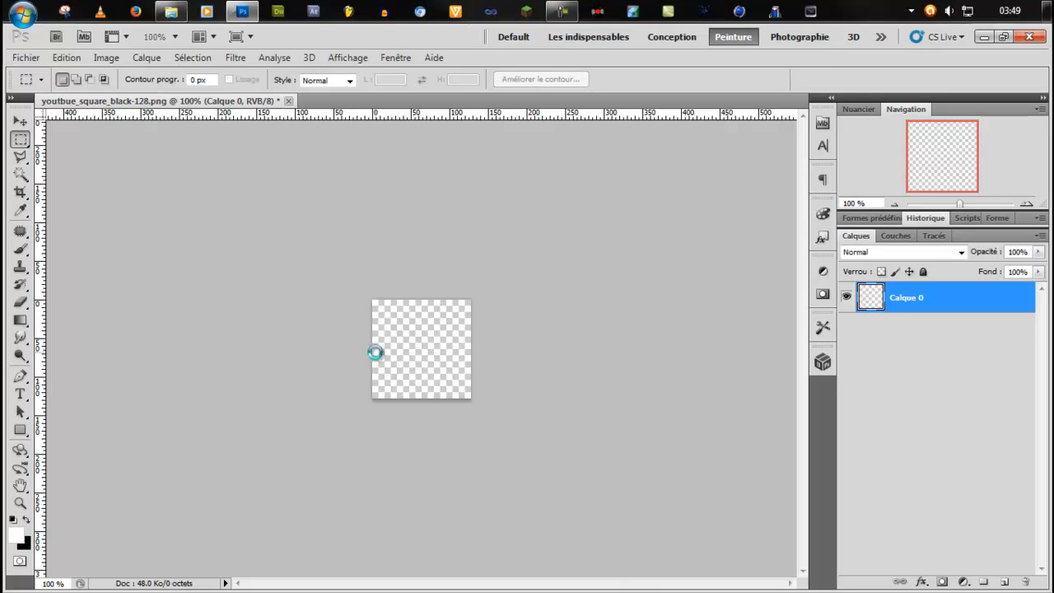
Create a new 1280 x 720 pixel document with a resolution of 300 pixels/inch.
key("ctrl+n")
double_click(425, 204)
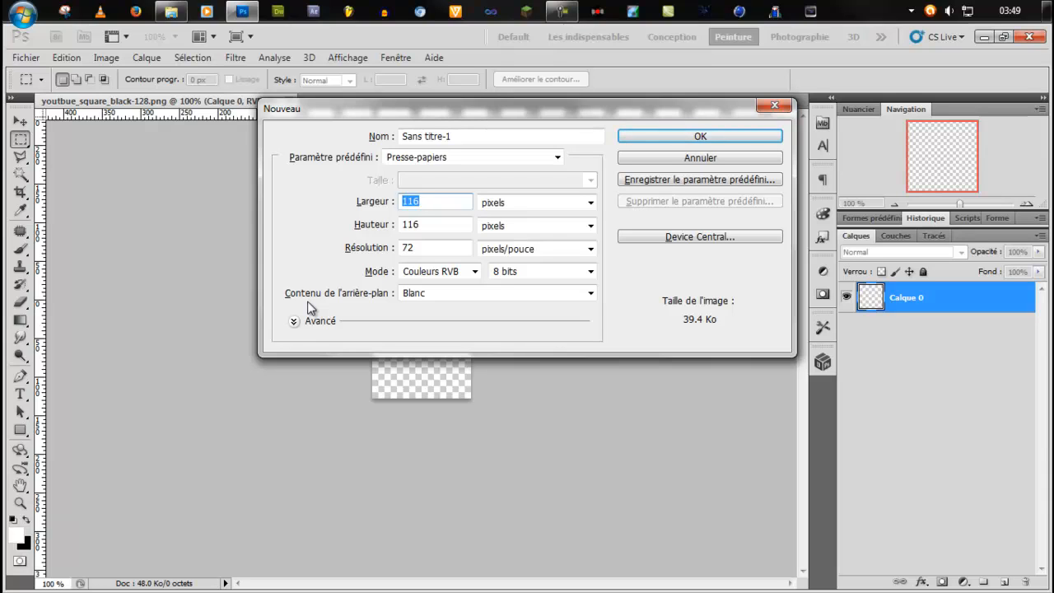
type("1280")
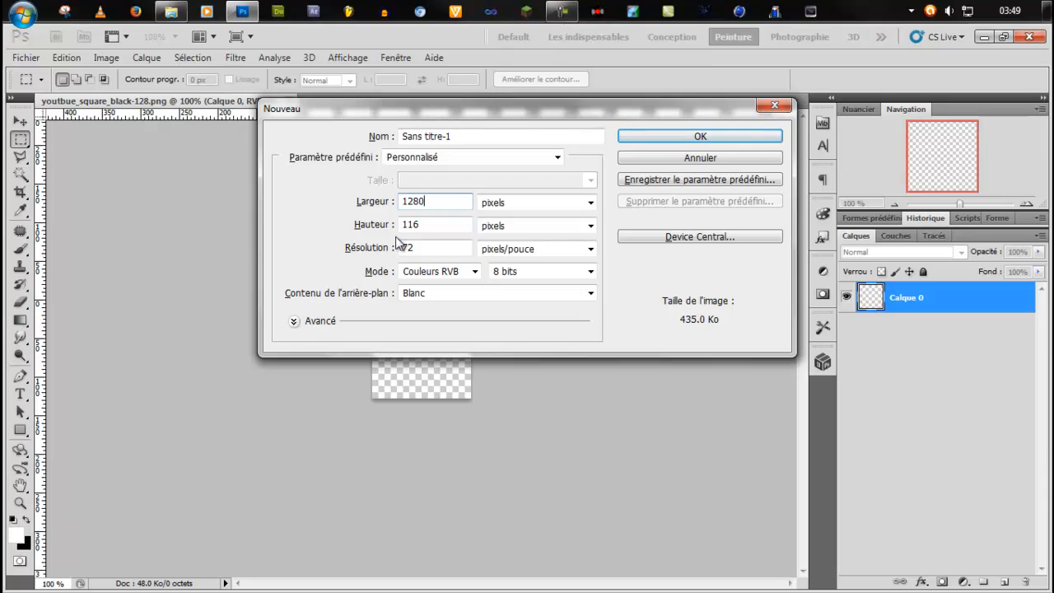
double_click(423, 229)
type("720")
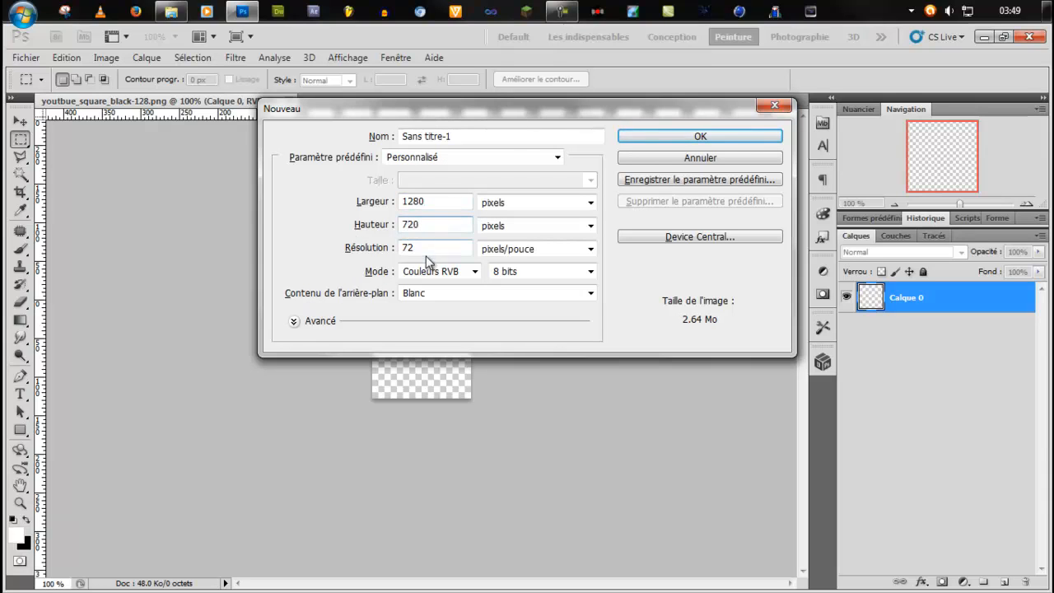
key("Tab")
type("300")
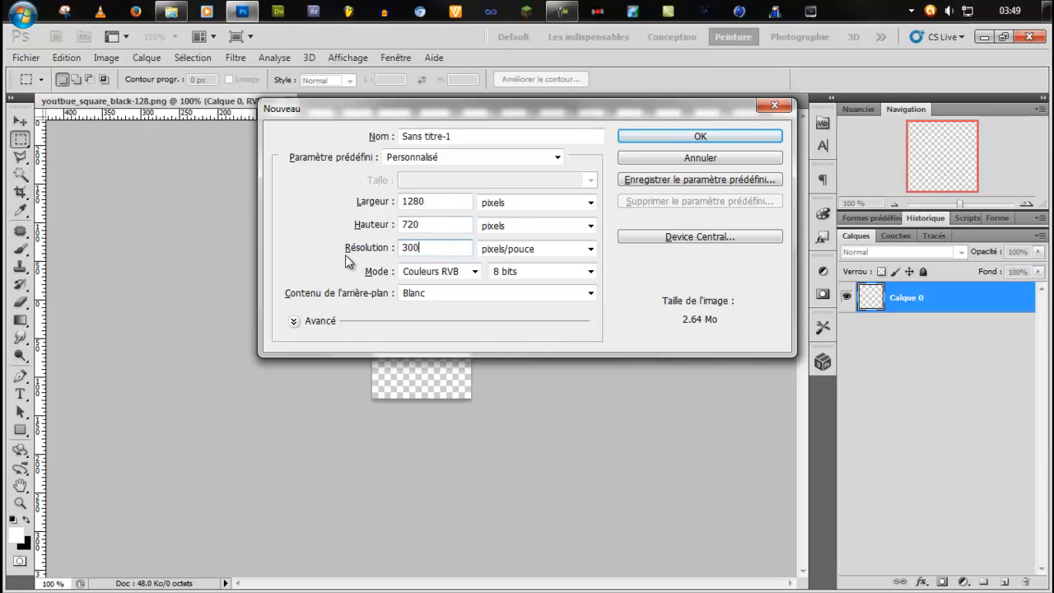
left_click(652, 139)
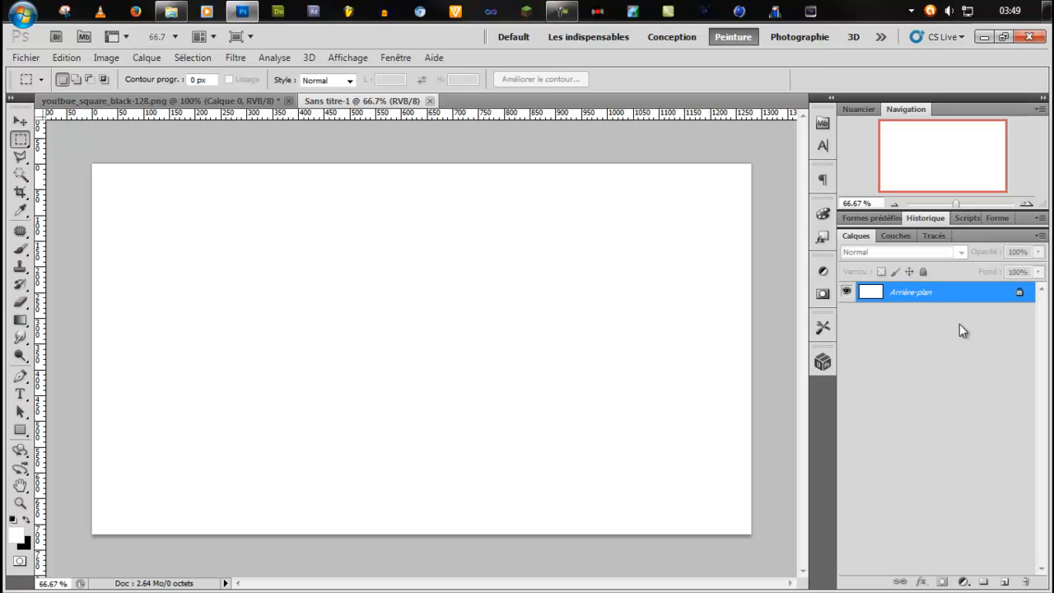
Convert the locked background into a regular layer and fill it with black.
double_click(979, 291)
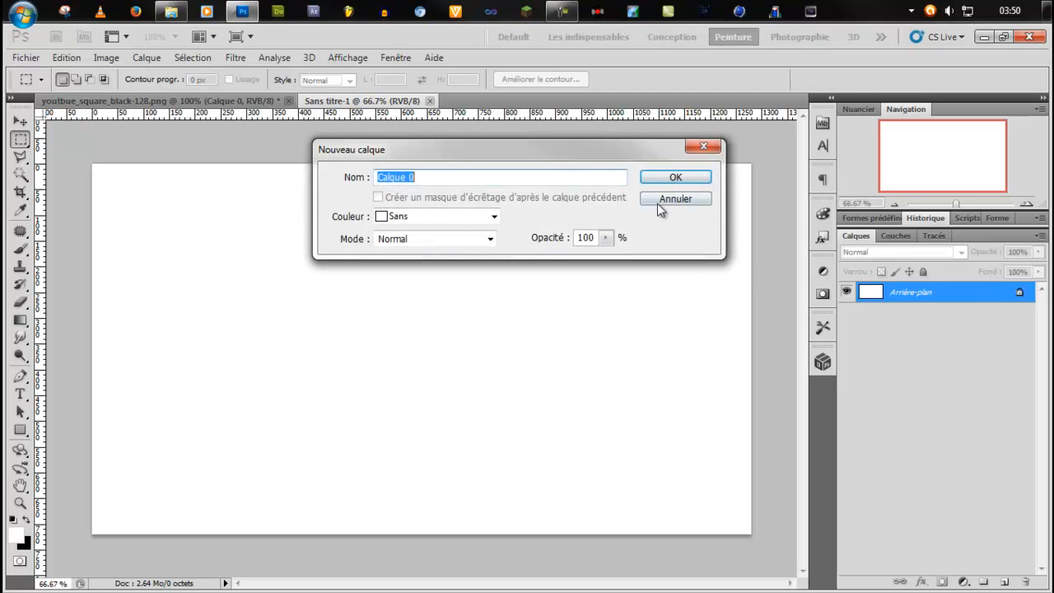
left_click(678, 180)
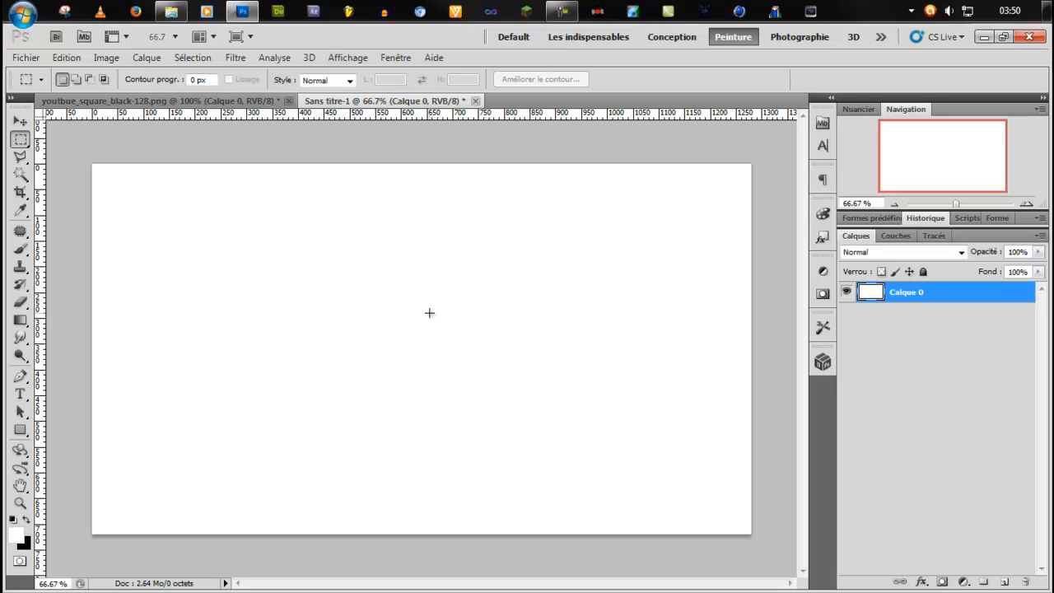
key("ctrl+BackSpace")
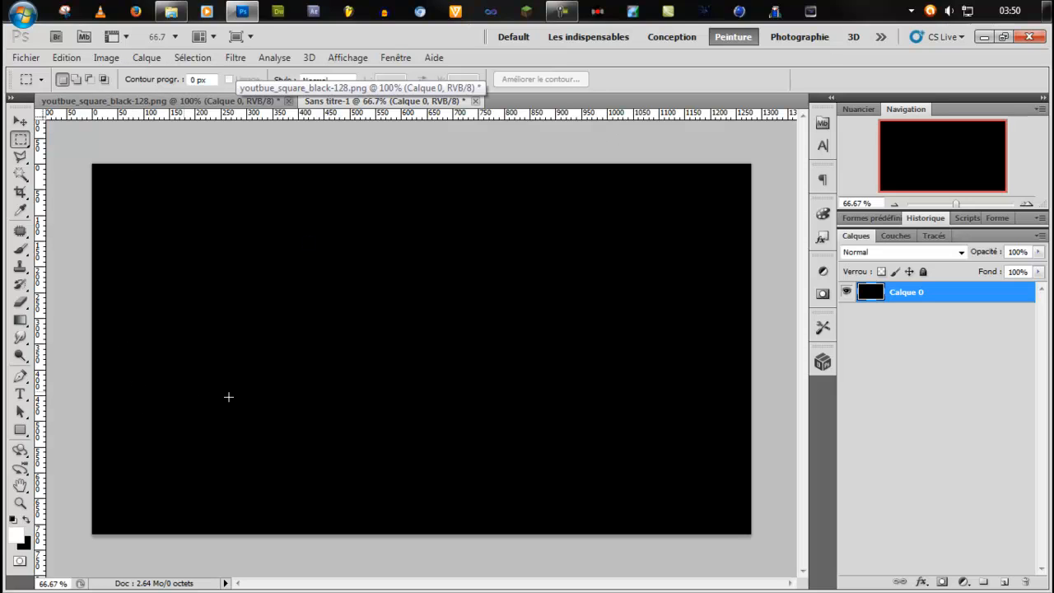
left_click(20, 320)
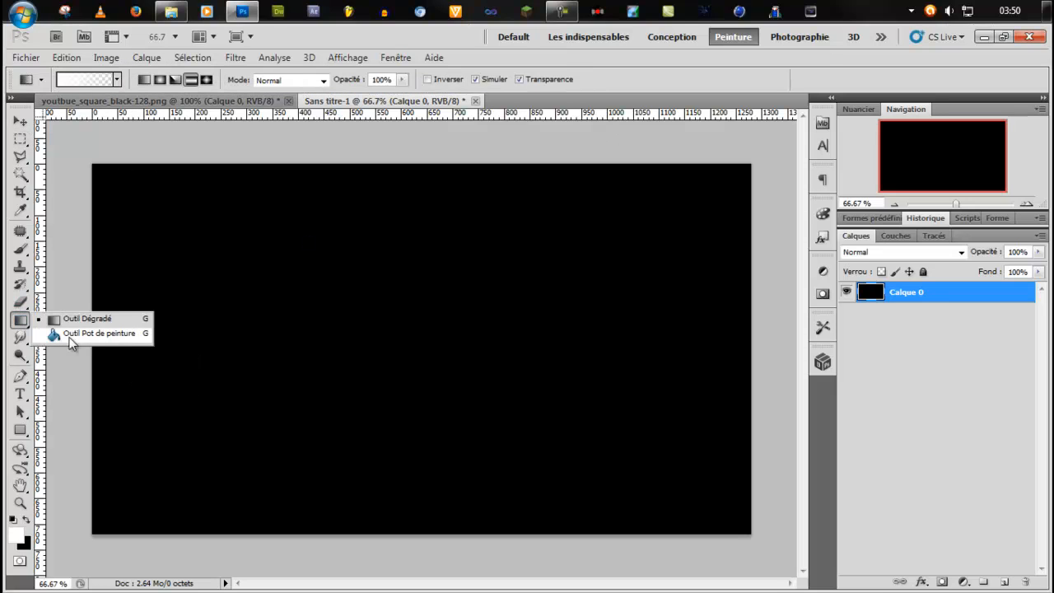
left_click(72, 334)
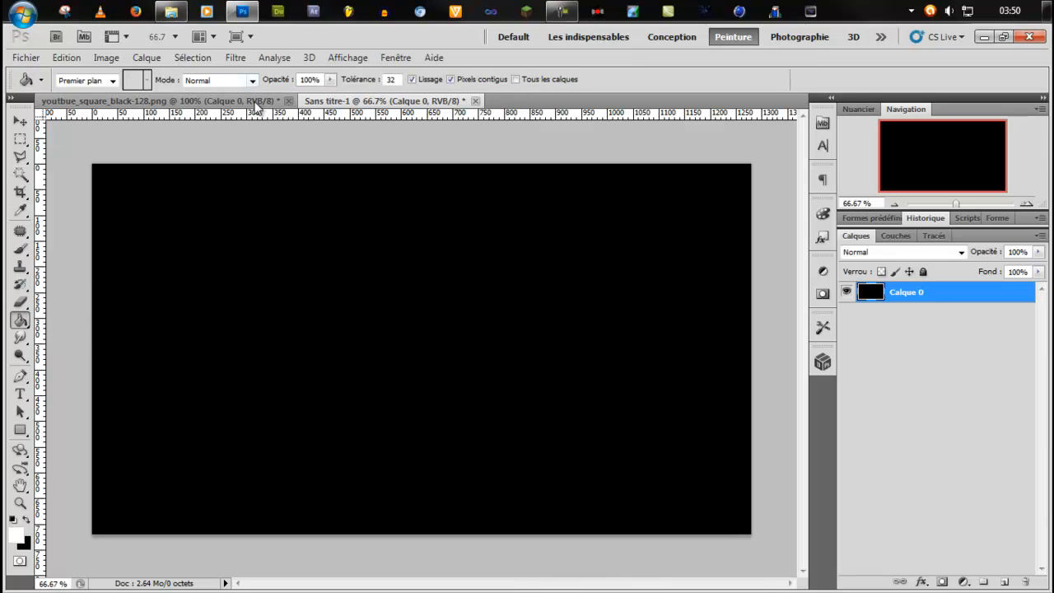
Paste the inverted YouTube logo into the black document as a new layer and inspect it up close.
key("ctrl+v")
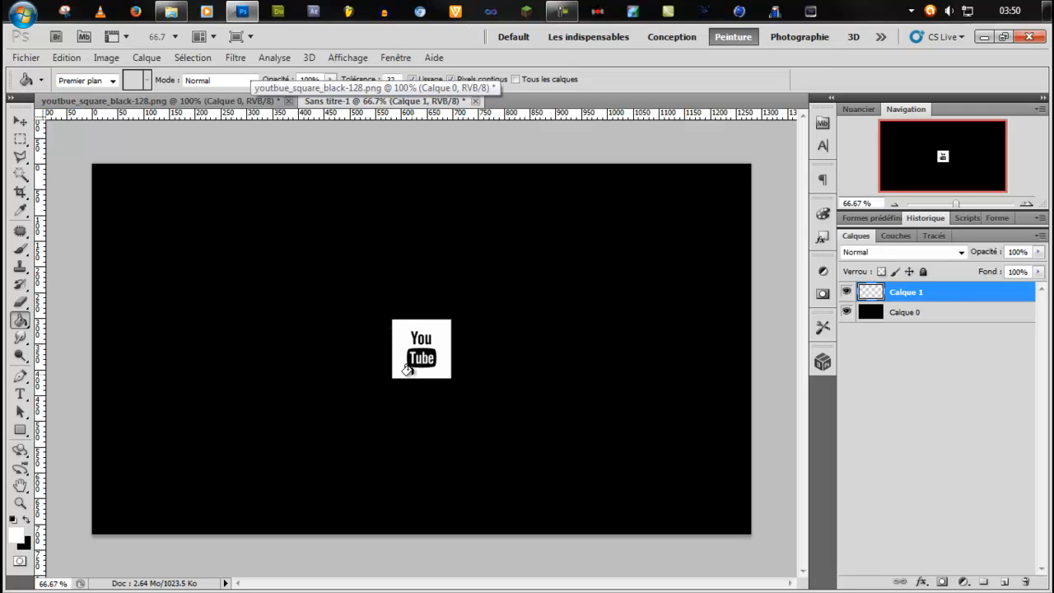
scroll(419, 371, "up", 5)
scroll(420, 370, "down", 3)
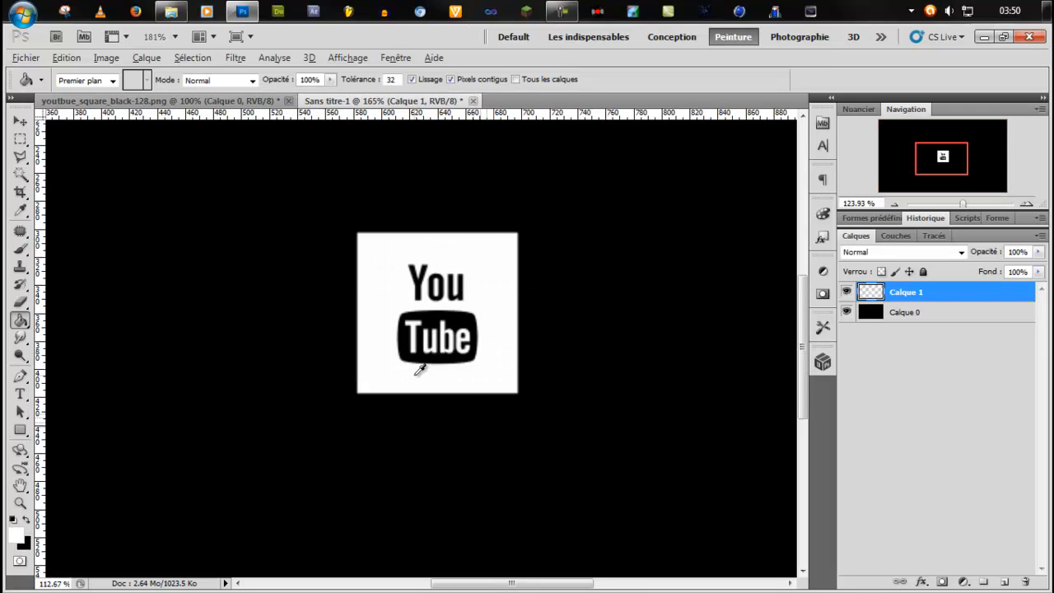
scroll(419, 371, "down", 4)
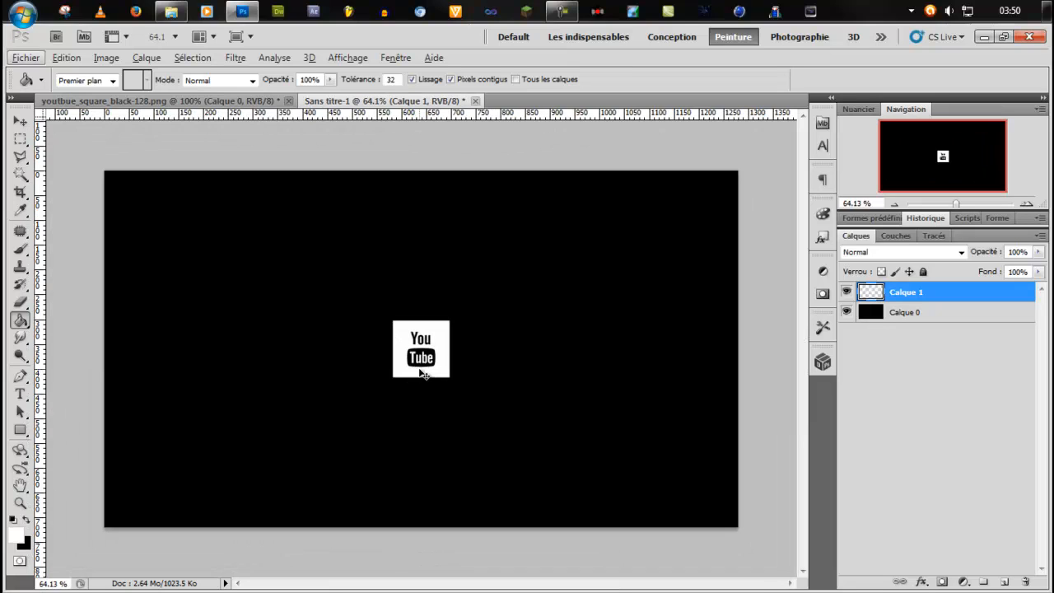
Align the logo layer's horizontal centre to the whole canvas, and clear the selection.
key("v")
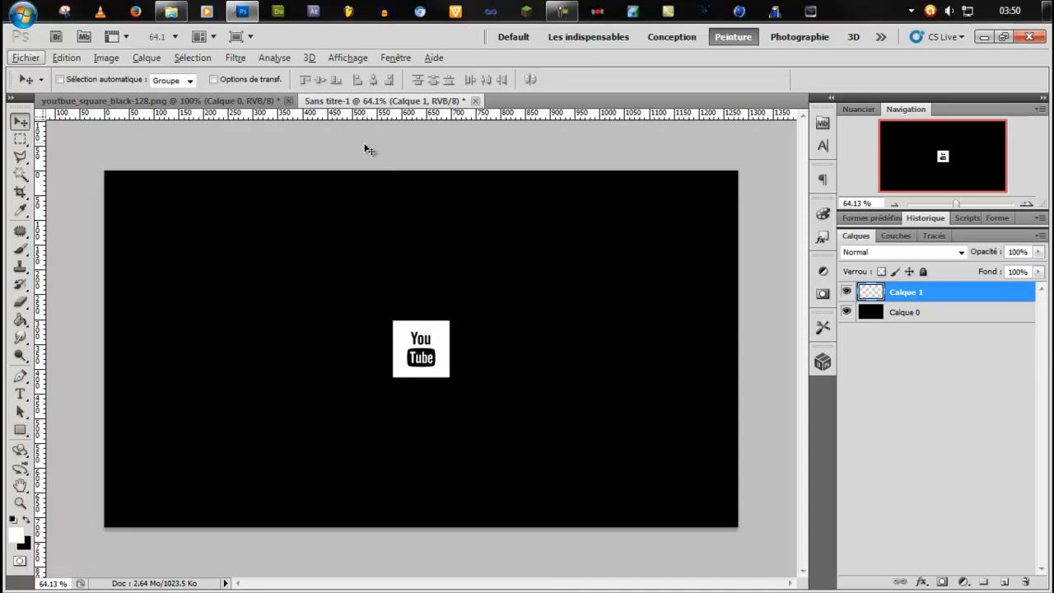
left_click(898, 312)
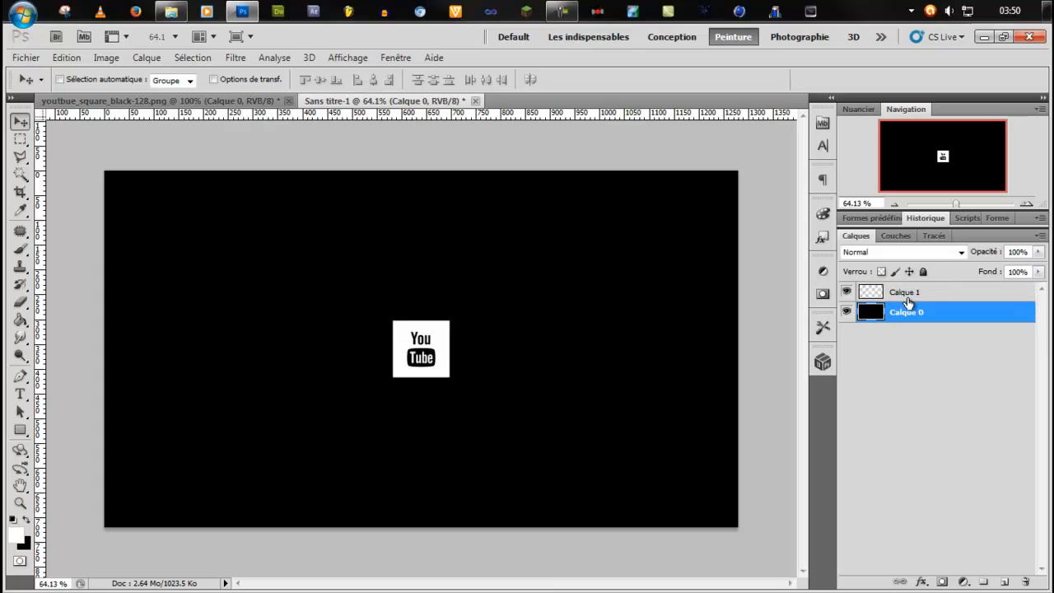
left_click(907, 298)
key("ctrl+a")
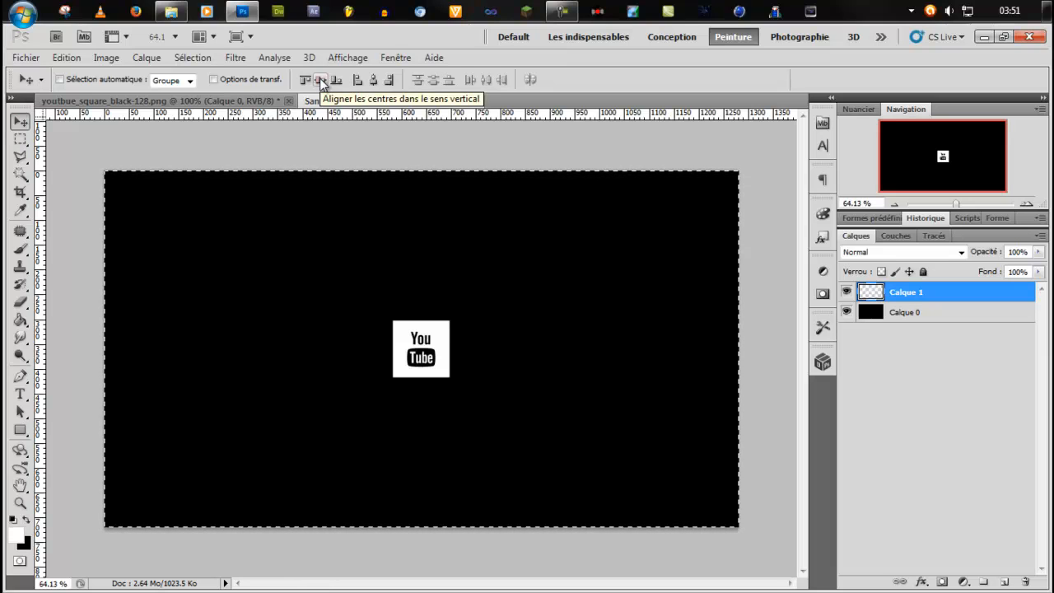
left_click(373, 80)
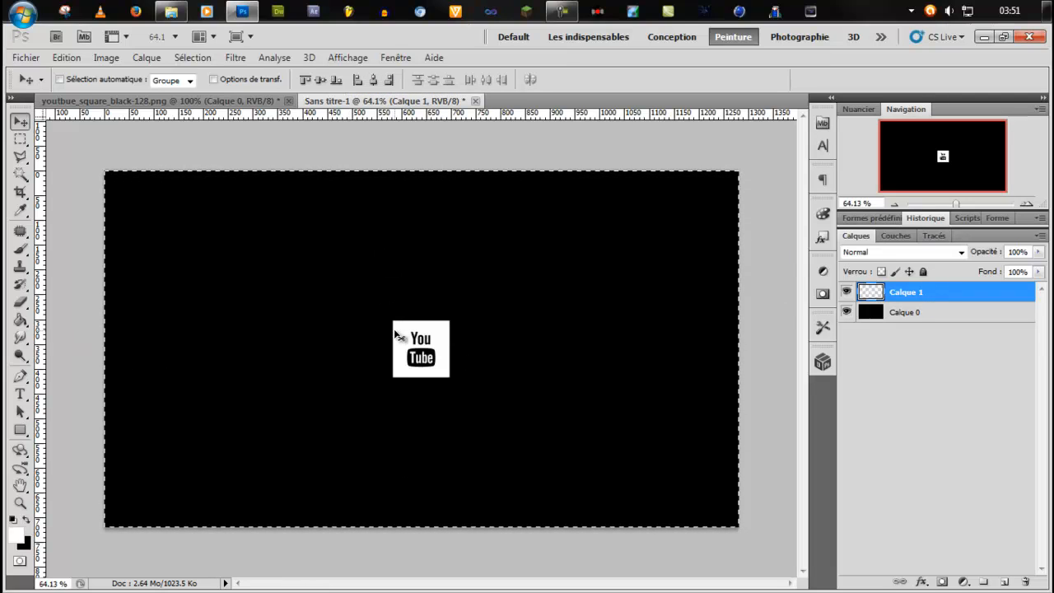
key("ctrl+d")
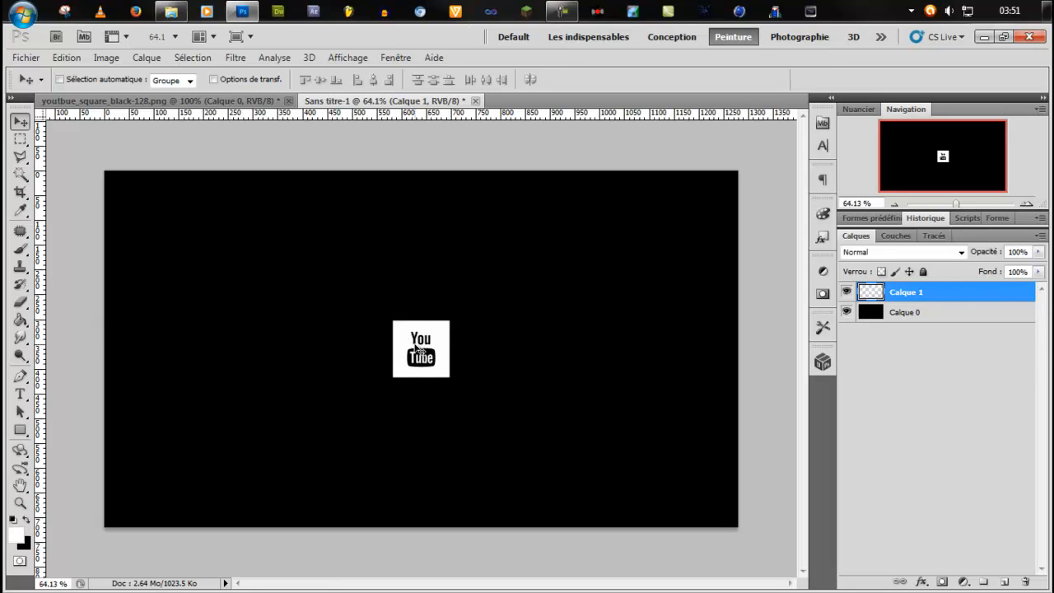
Shift the YouTube logo horizontally to X 180 px with Free Transform, keeping Y at 360 px.
key("ctrl+t")
key("shift+Left")
key("shift+Left")
key("shift+Left")
key("shift+Left")
key("shift+Left")
key("shift+Left")
key("shift+Left")
key("shift+Left")
key("shift+Left")
key("shift+Left")
key("shift+Left")
key("shift+Left")
key("shift+Left")
key("shift+Left")
key("shift+Left")
key("shift+Left")
key("shift+Left")
key("shift+Left")
key("shift+Left")
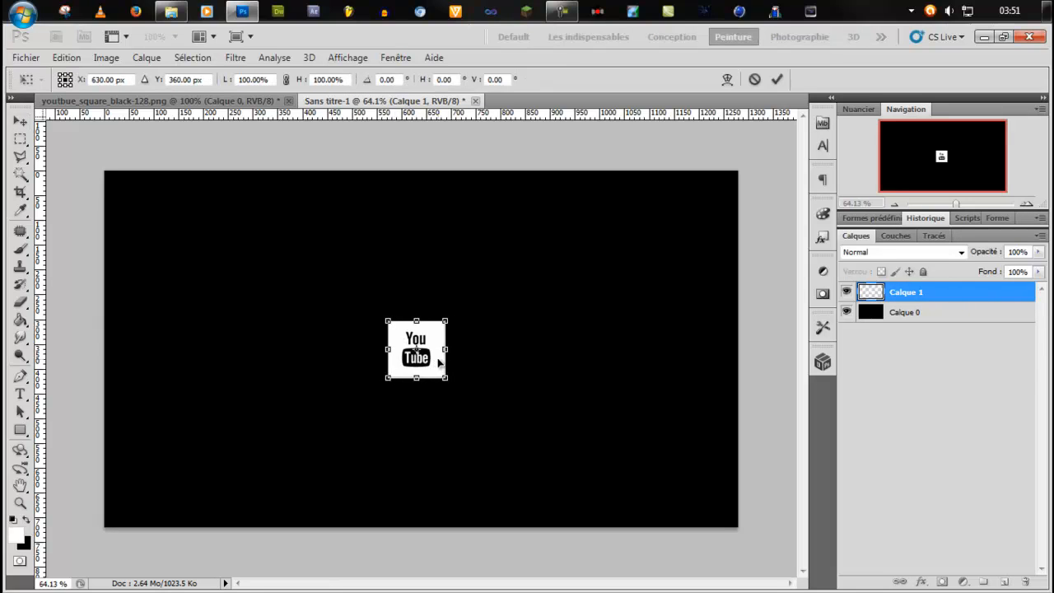
key("shift+Left")
key("shift+Left")
key("shift+Left")
key("shift+Left")
key("shift+Left")
key("shift+Left")
key("shift+Left")
key("shift+Left")
key("shift+Left")
key("shift+Left")
key("shift+Left")
key("shift+Left")
key("shift+Left")
key("shift+Left")
key("shift+Left")
key("shift+Left")
key("shift+Left")
key("shift+Left")
key("shift+Left")
key("shift+Left")
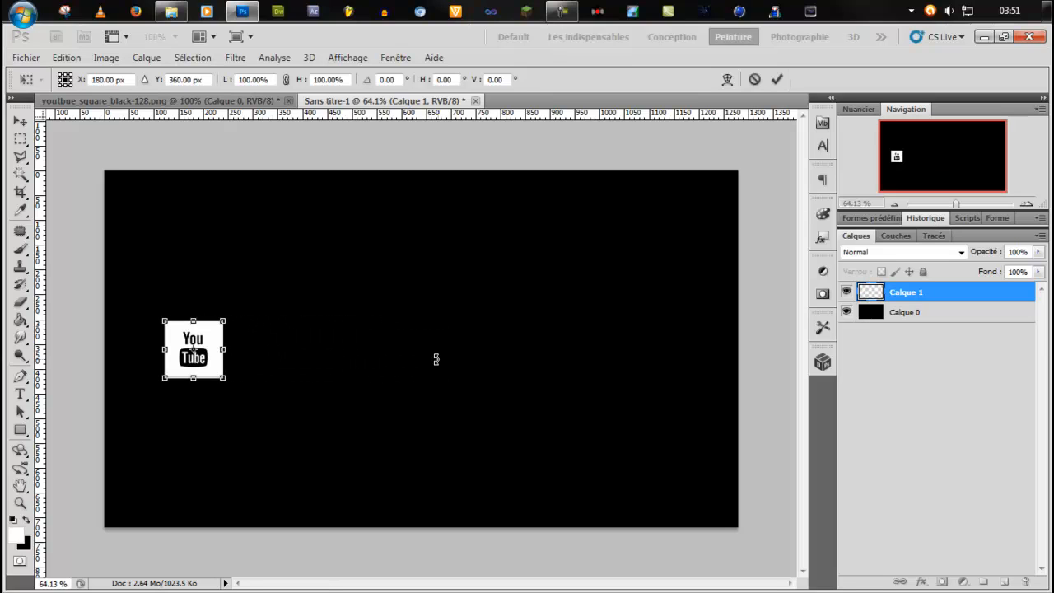
key("Return")
Add a white Klavika Bold text layer reading "/MaSuperChaîne" beside the YouTube logo.
key("g")
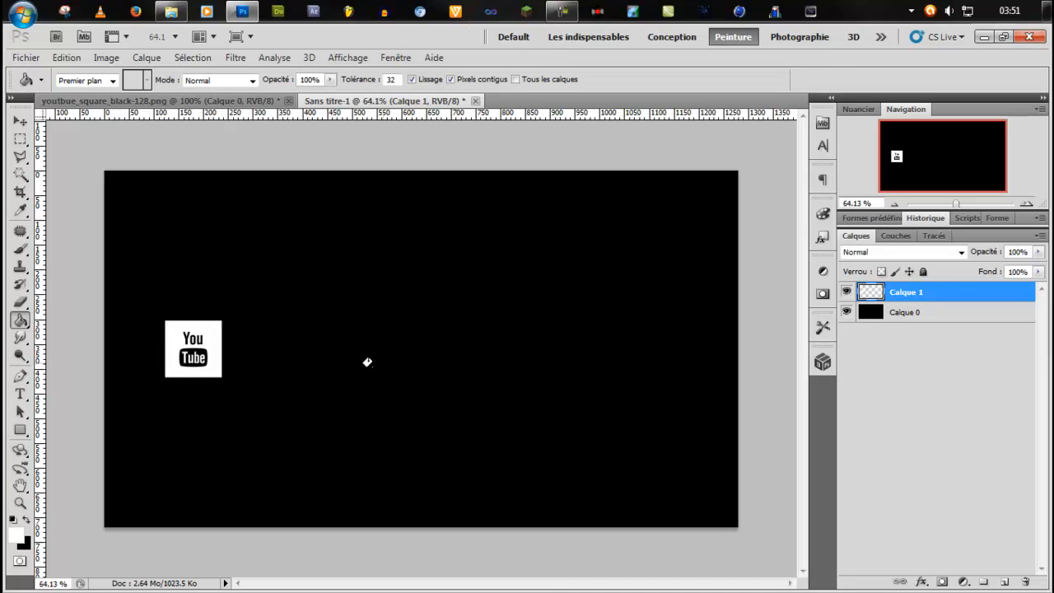
key("t")
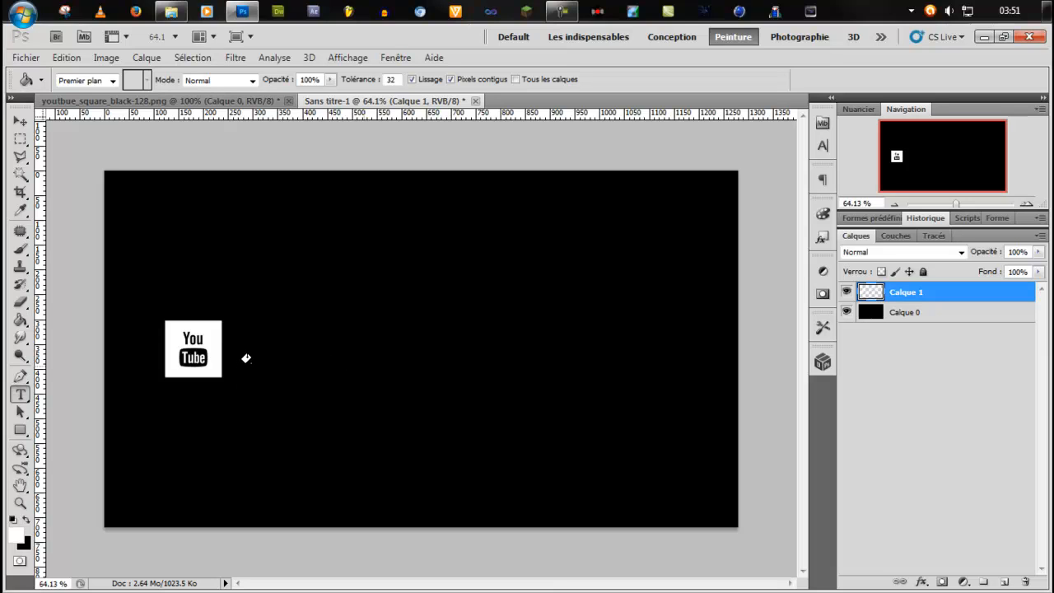
left_click(249, 359)
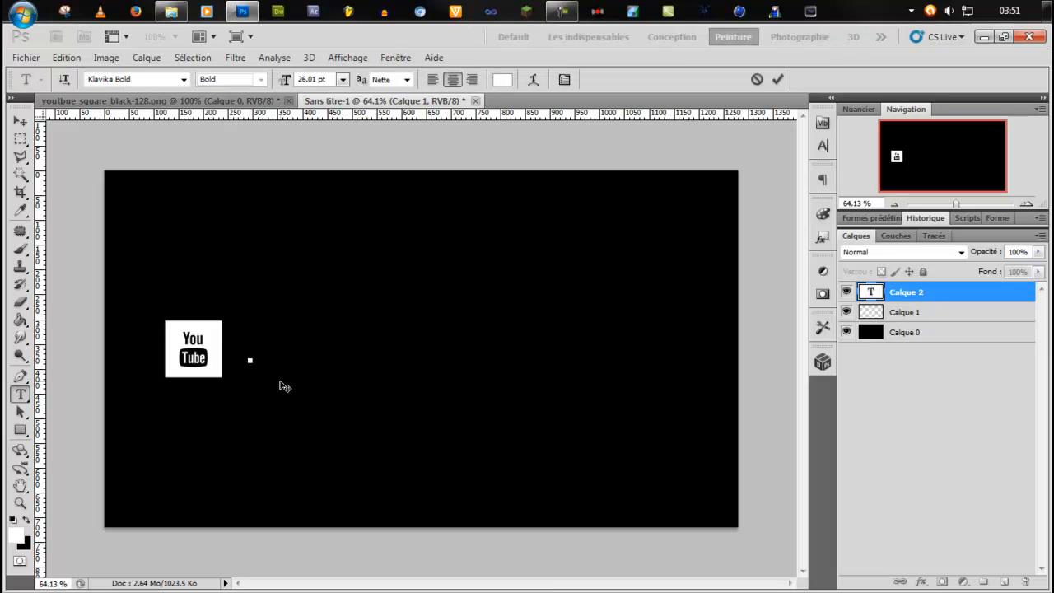
type("/Ma")
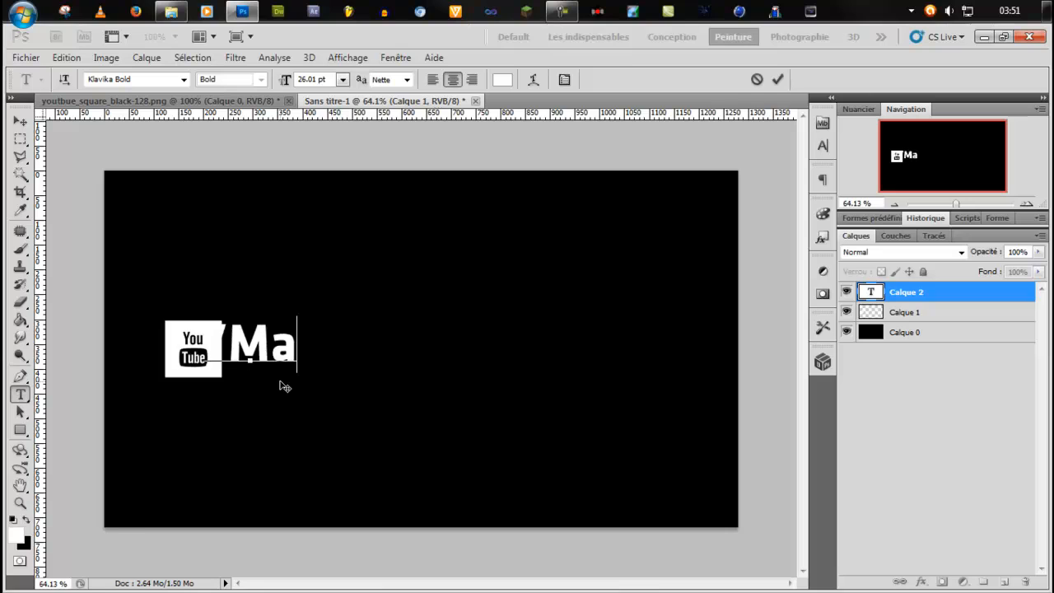
type("SuperCha")
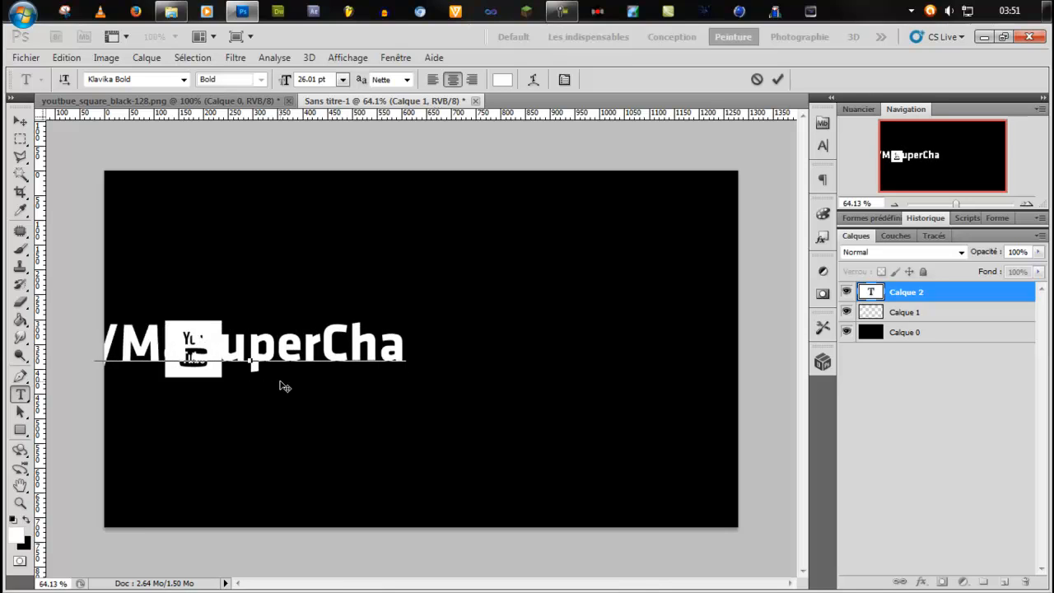
type("îne")
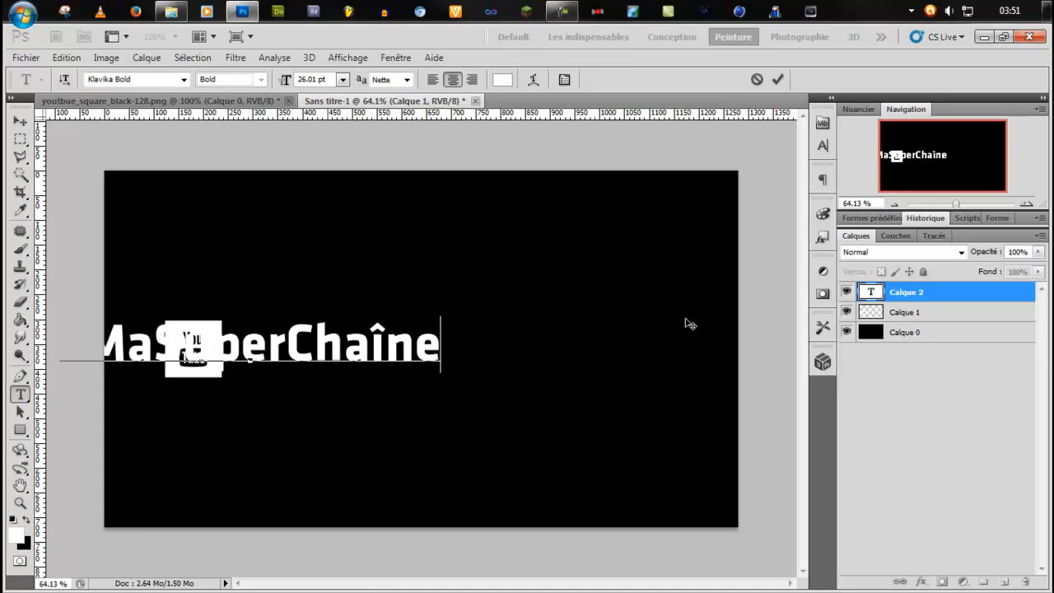
left_click(941, 300)
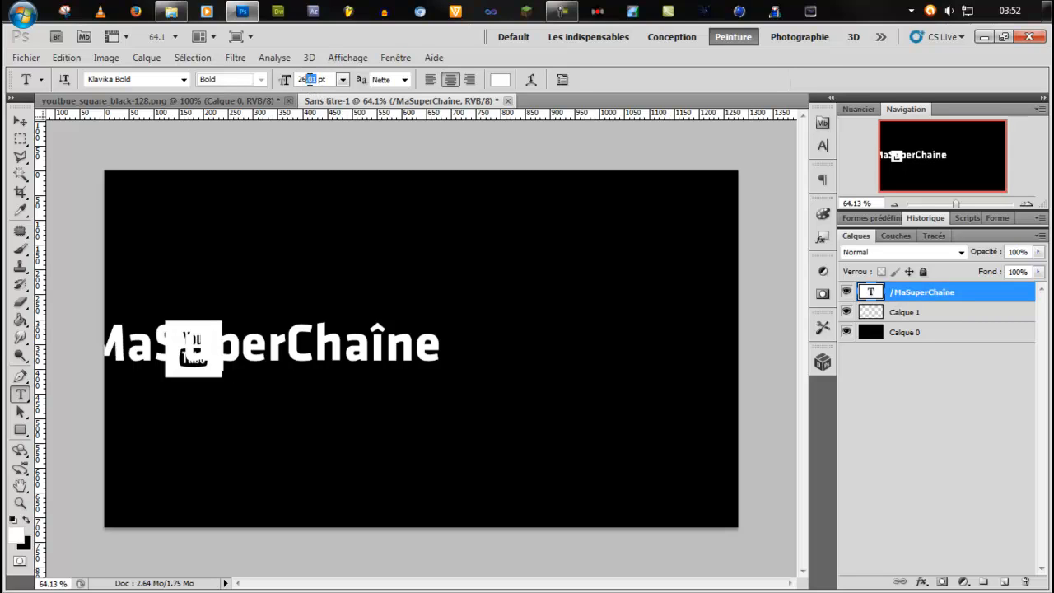
Set the channel text size to 26 pt and shift it horizontally to X 634.67 px with Free Transform, clear of the logo.
key("BackSpace")
key("ctrl+t")
key("shift+Right")
key("shift+Right")
key("shift+Right")
key("shift+Right")
key("shift+Right")
key("shift+Right")
key("shift+Right")
key("shift+Right")
key("shift+Right")
key("shift+Right")
key("shift+Right")
key("shift+Right")
key("shift+Right")
key("shift+Right")
key("shift+Right")
key("shift+Right")
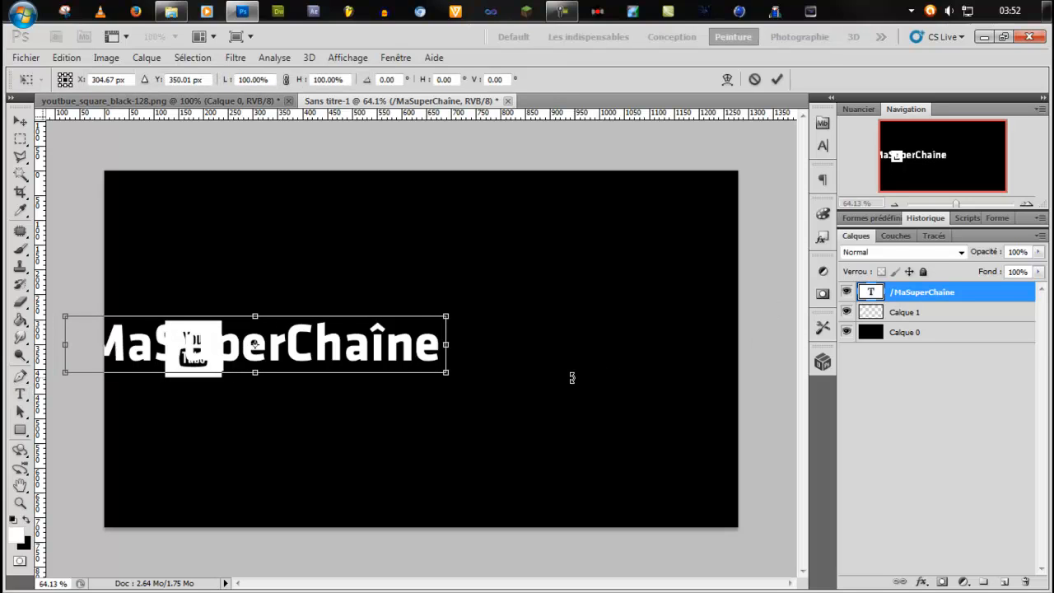
key("shift+Right")
key("shift+Right")
key("shift+Right")
key("shift+Right")
key("shift+Right")
key("shift+Right")
key("shift+Right")
key("shift+Right")
key("shift+Right")
key("shift+Right")
key("shift+Right")
key("shift+Right")
key("shift+Right")
key("shift+Right")
key("shift+Right")
key("shift+Right")
key("shift+Right")
key("shift+Right")
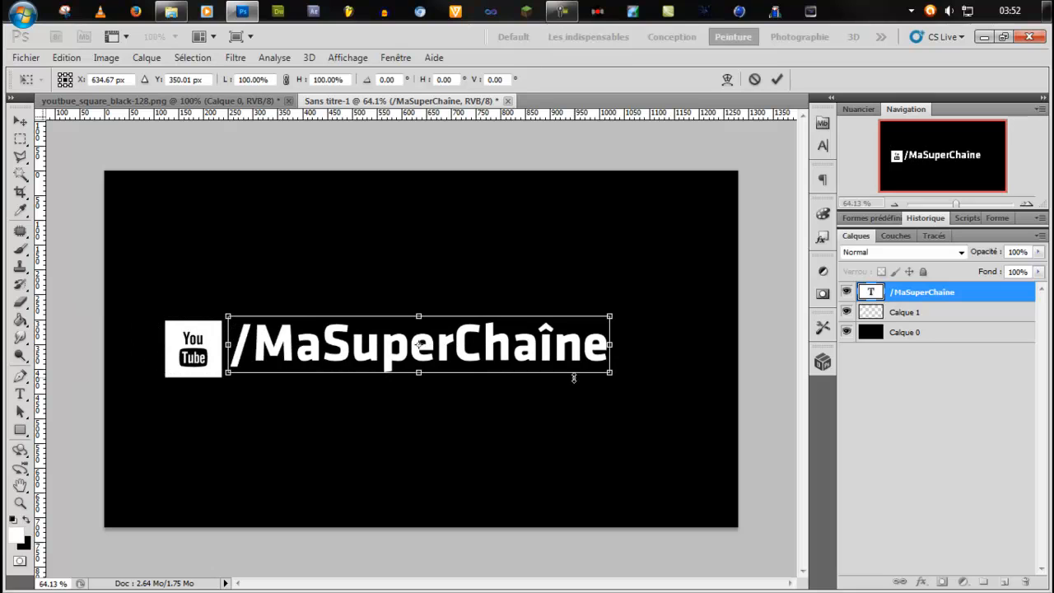
Lower the channel text to Y 371.25 px so the slash's foot lines up with the logo's lower edge, and apply the transform.
scroll(211, 394, "up", 5)
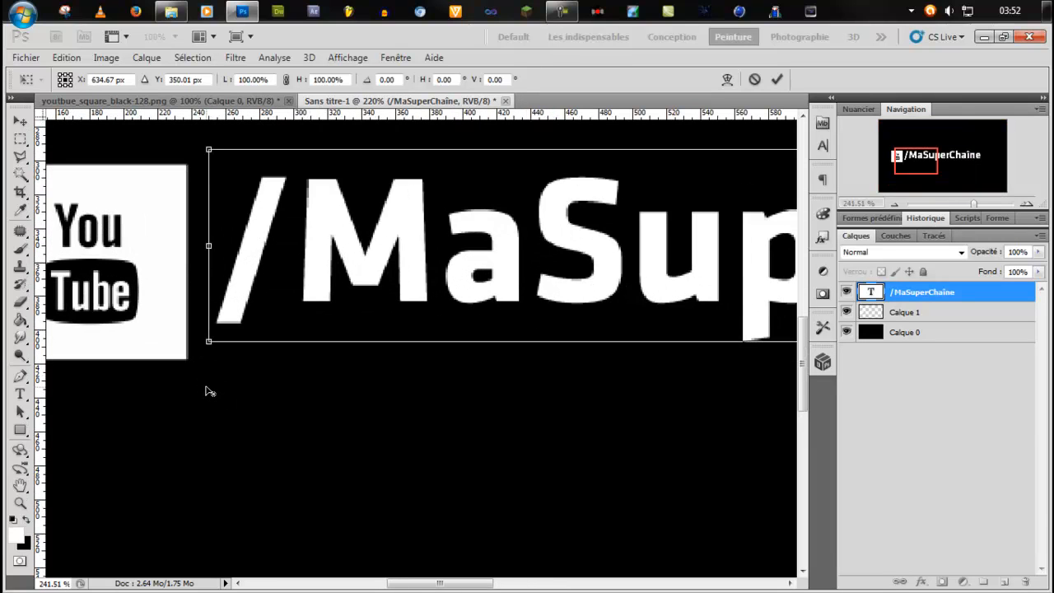
scroll(208, 392, "up", 1)
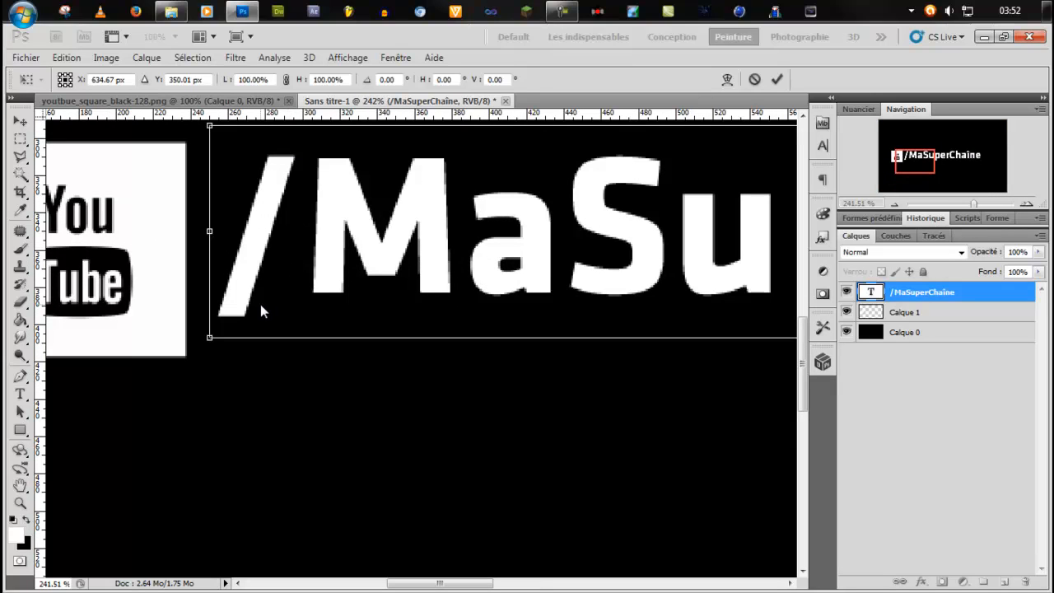
key("alt+space")
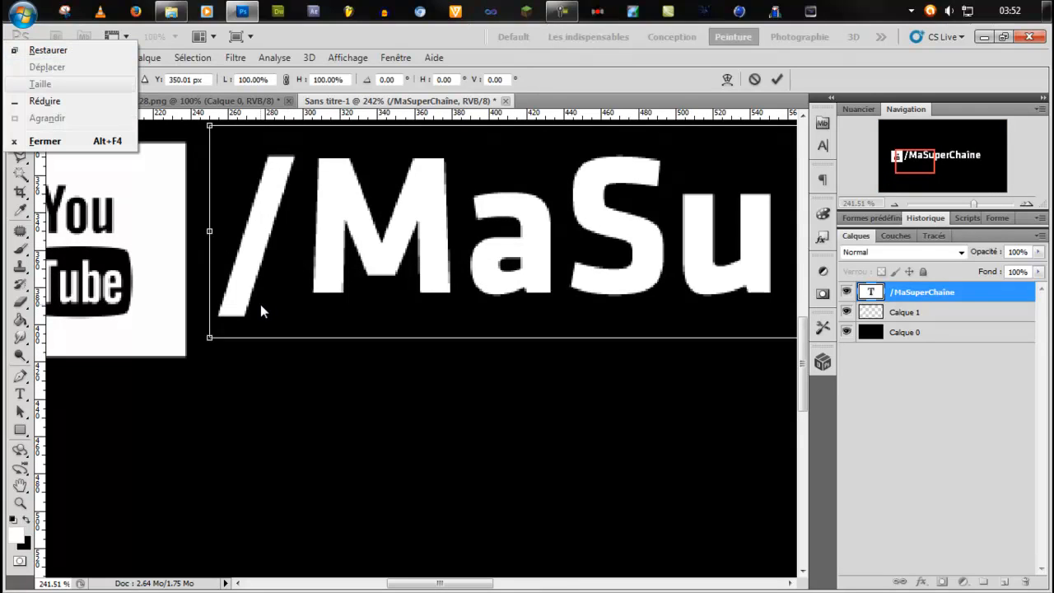
key("Escape")
key("shift+Down")
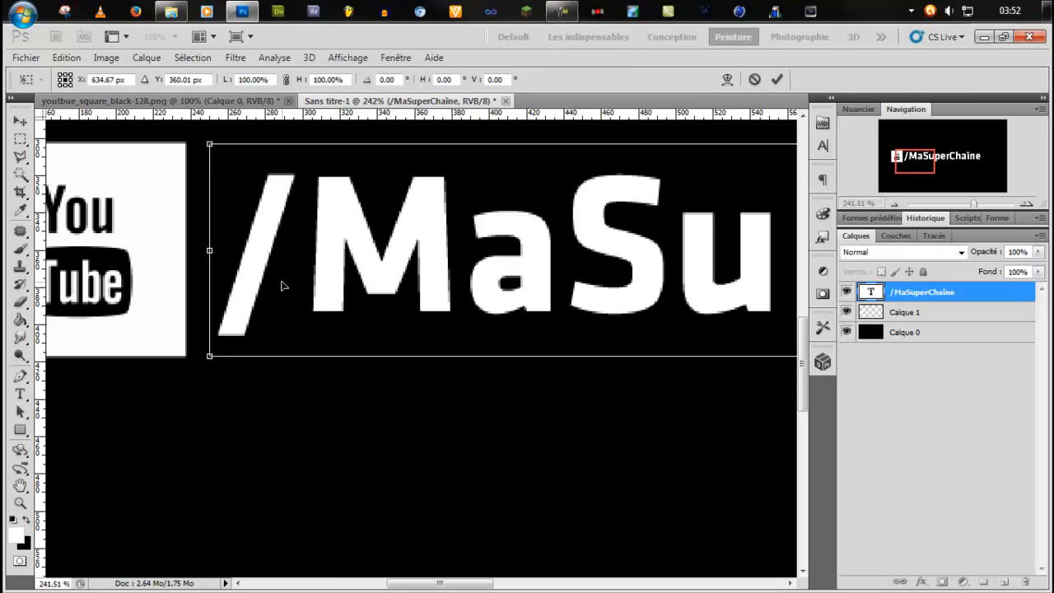
key("shift+Down")
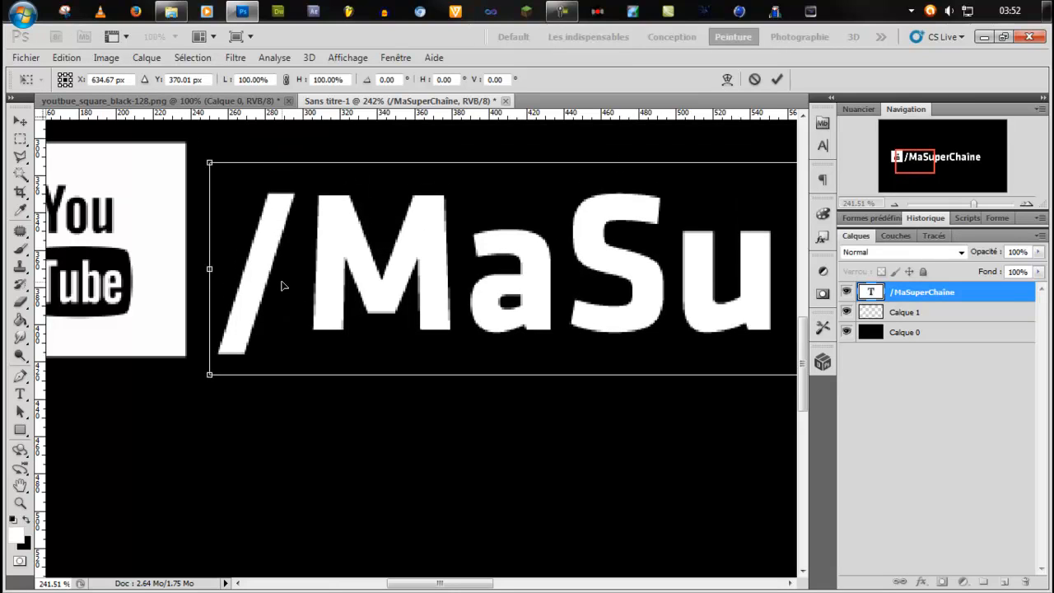
key("Down")
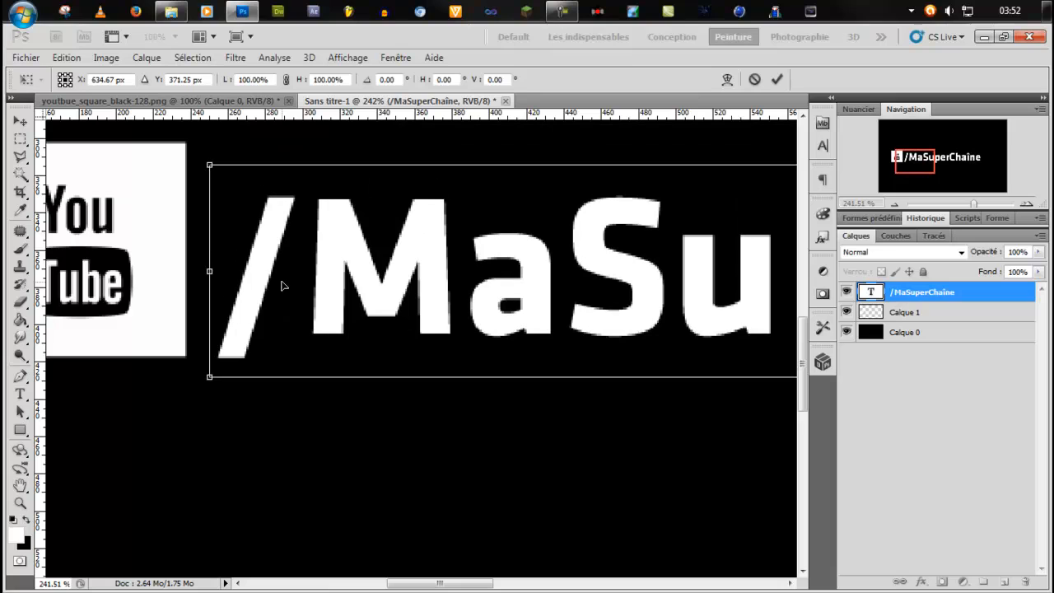
key("Return")
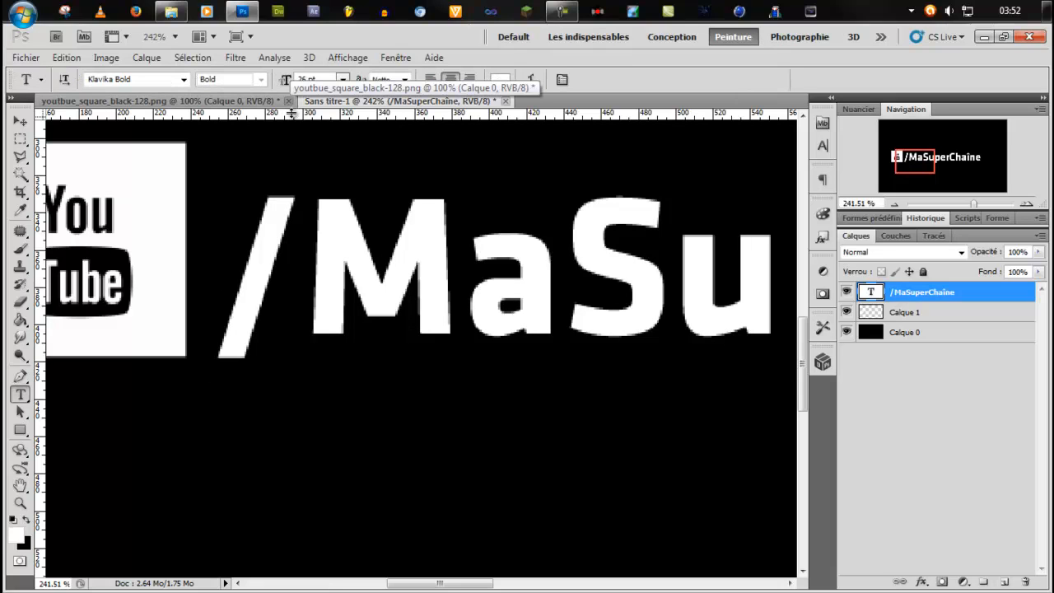
mouse_move(292, 113)
left_mouse_down()
mouse_move(284, 363)
mouse_move(309, 107)
left_mouse_up()
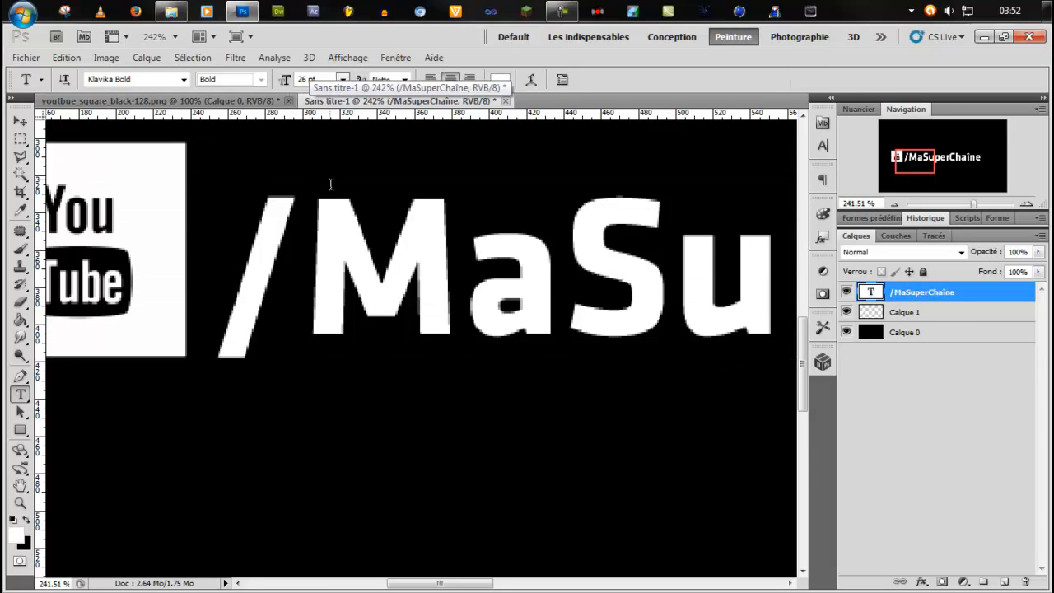
Merge the /MaSuperChaîne text layer and the YouTube logo layer into one layer.
scroll(341, 290, "down", 6)
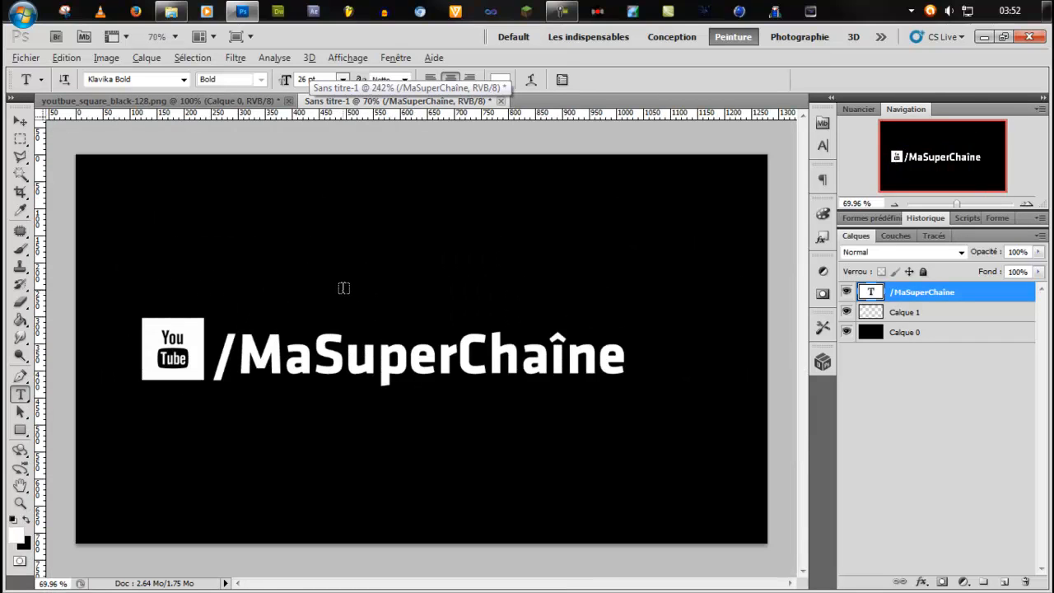
scroll(333, 290, "down", 2)
scroll(322, 301, "up", 3)
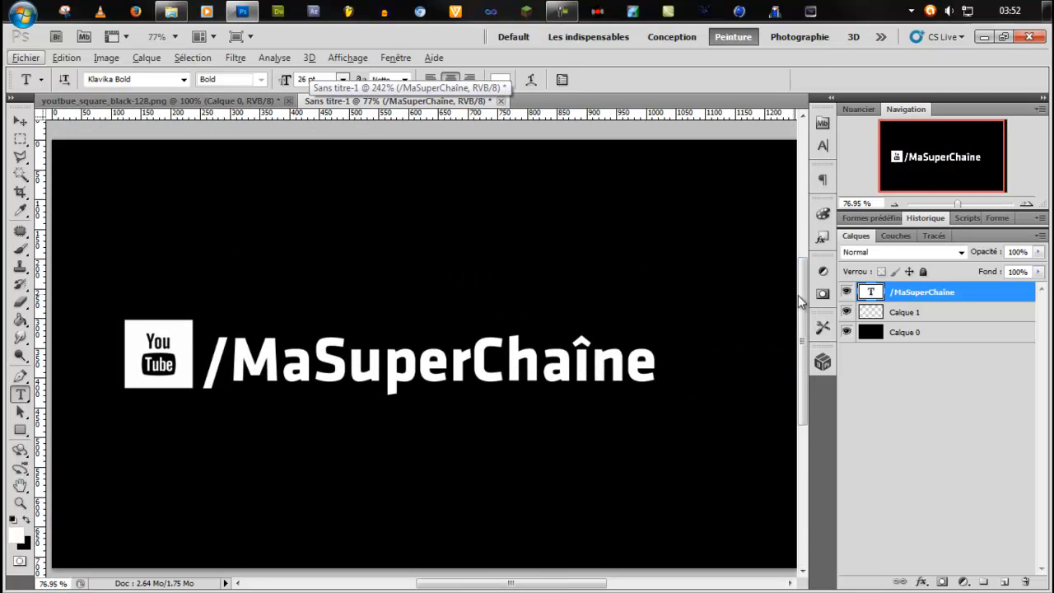
left_click(923, 312, "shift")
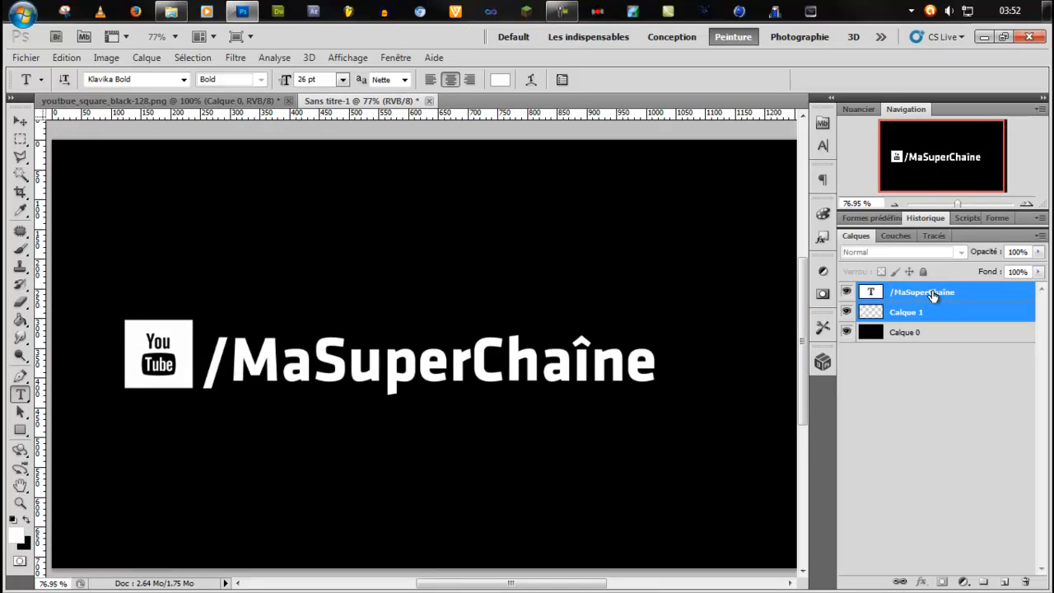
left_click(931, 296)
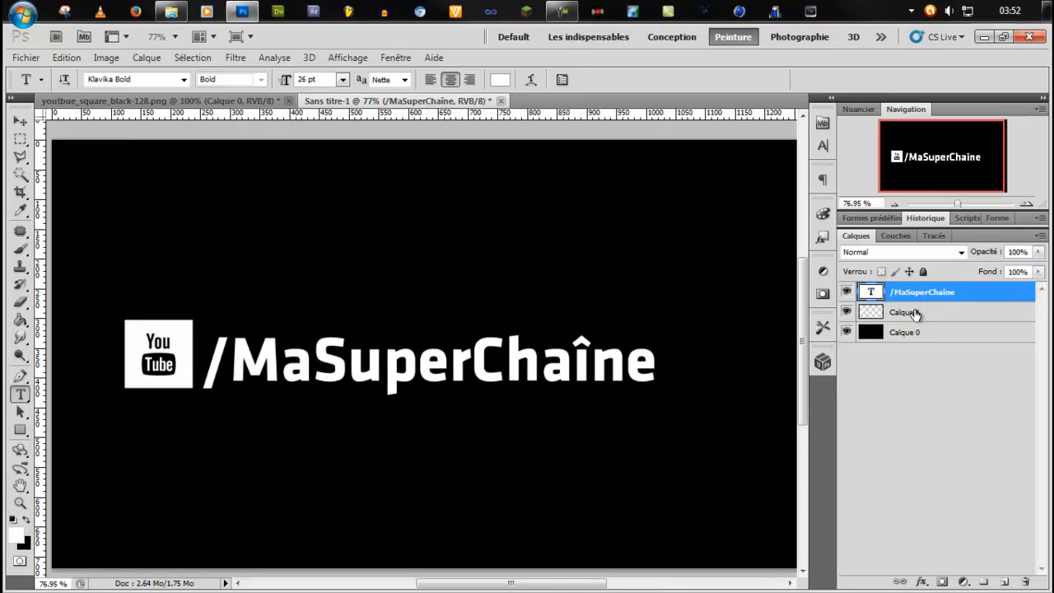
left_click(916, 313, "shift")
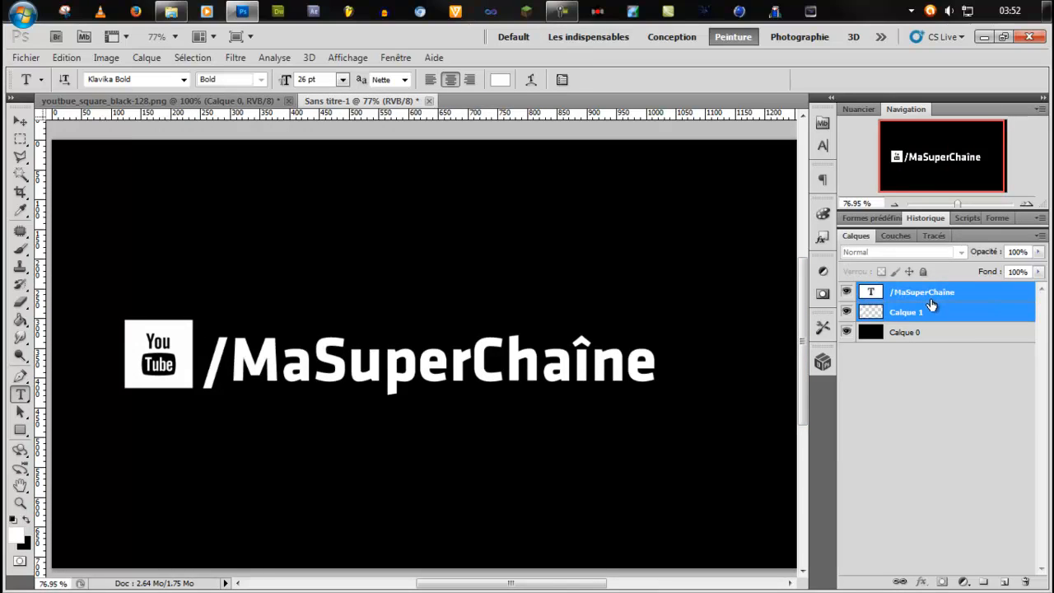
key("ctrl+e")
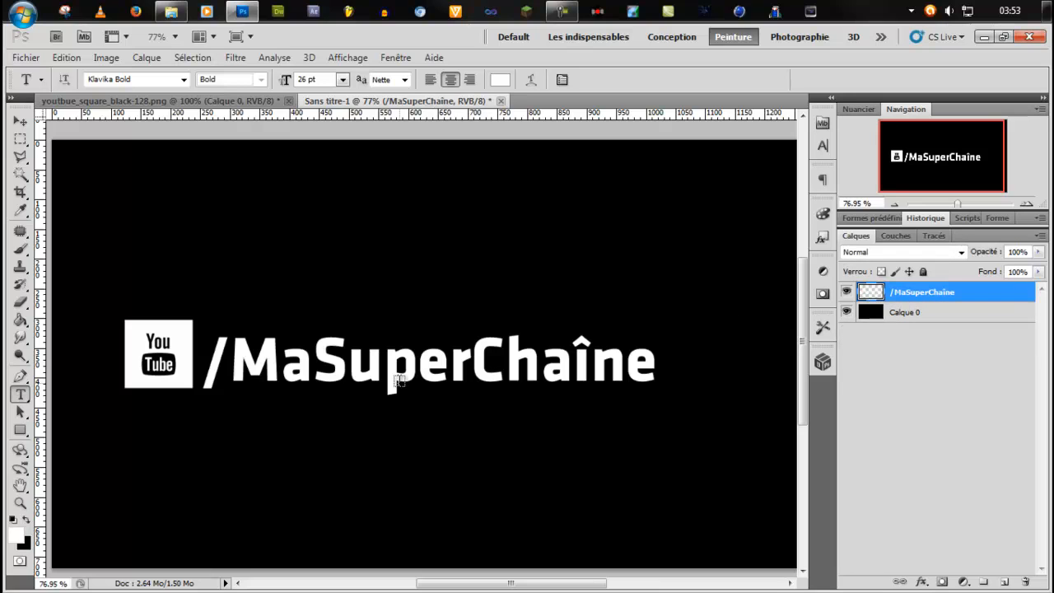
Centre the merged logo and text layer on the whole canvas horizontally and vertically, and clear the selection.
key("ctrl+0")
scroll(400, 381, "down", 1)
scroll(406, 376, "up", 1)
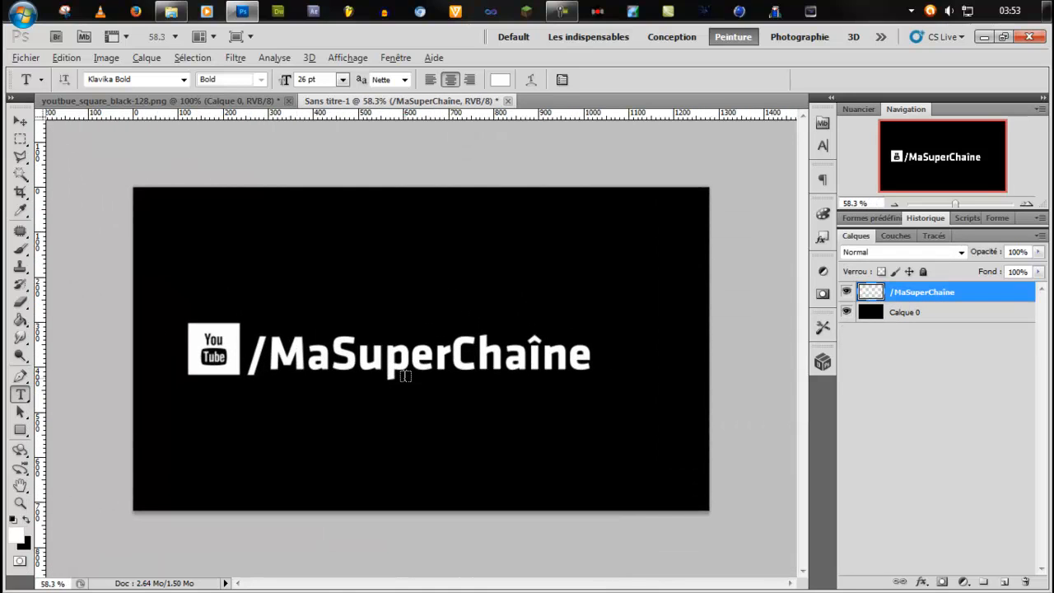
key("alt")
key("ctrl+a")
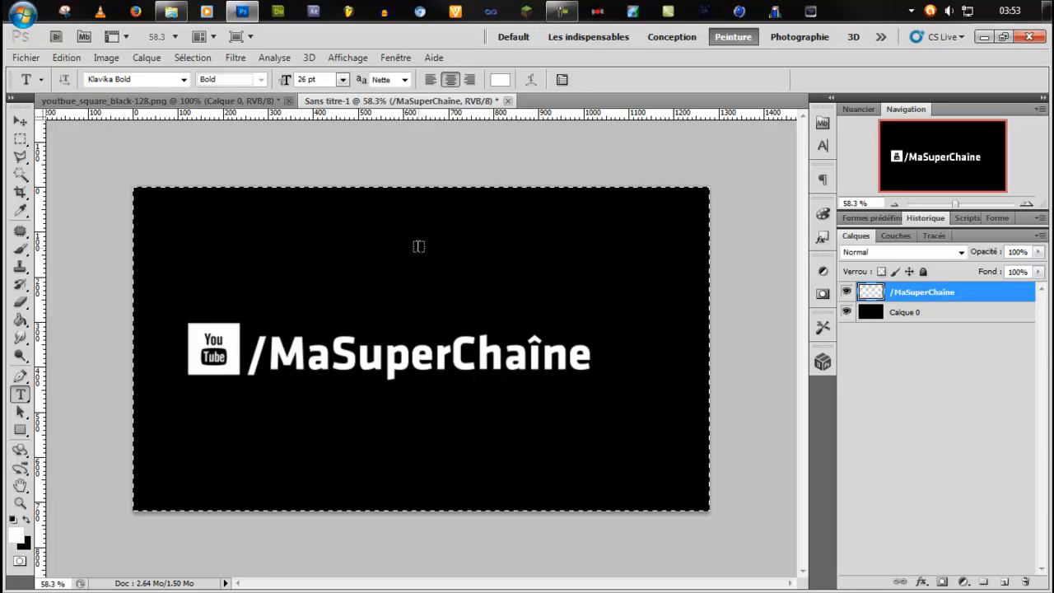
key("v")
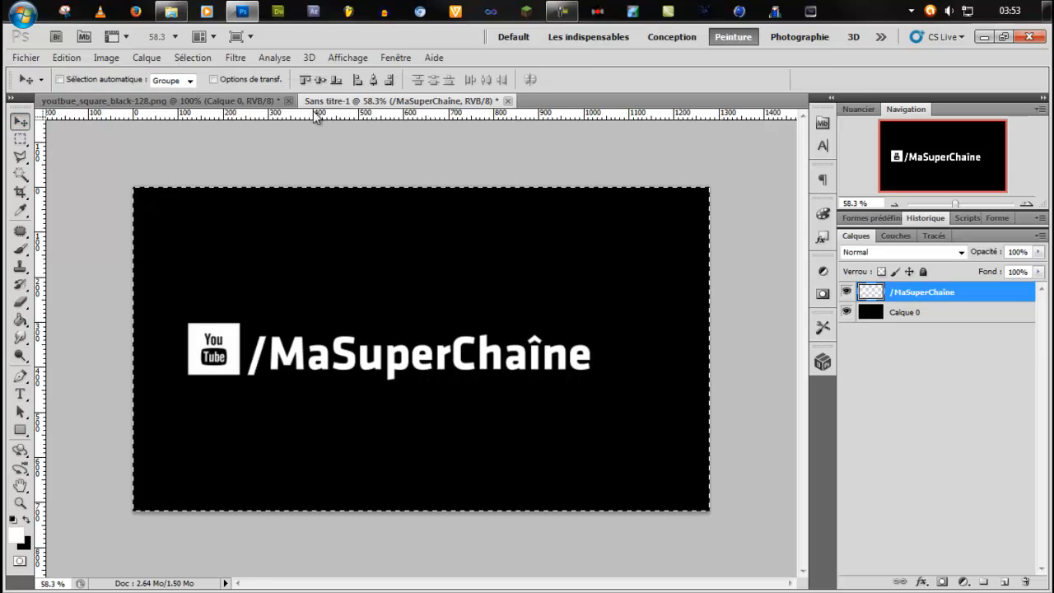
left_click(374, 79)
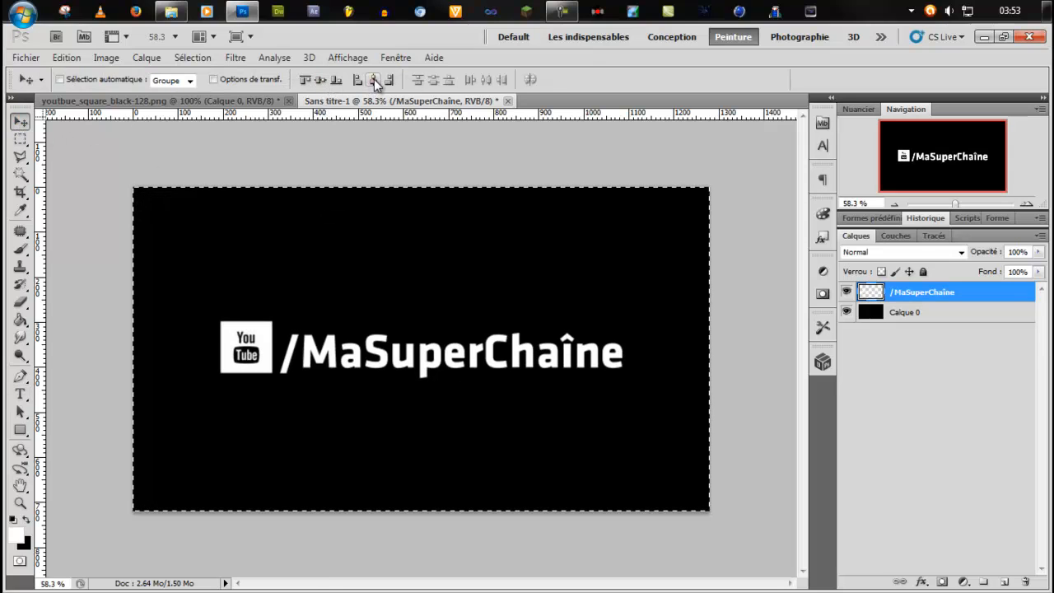
key("ctrl+d")
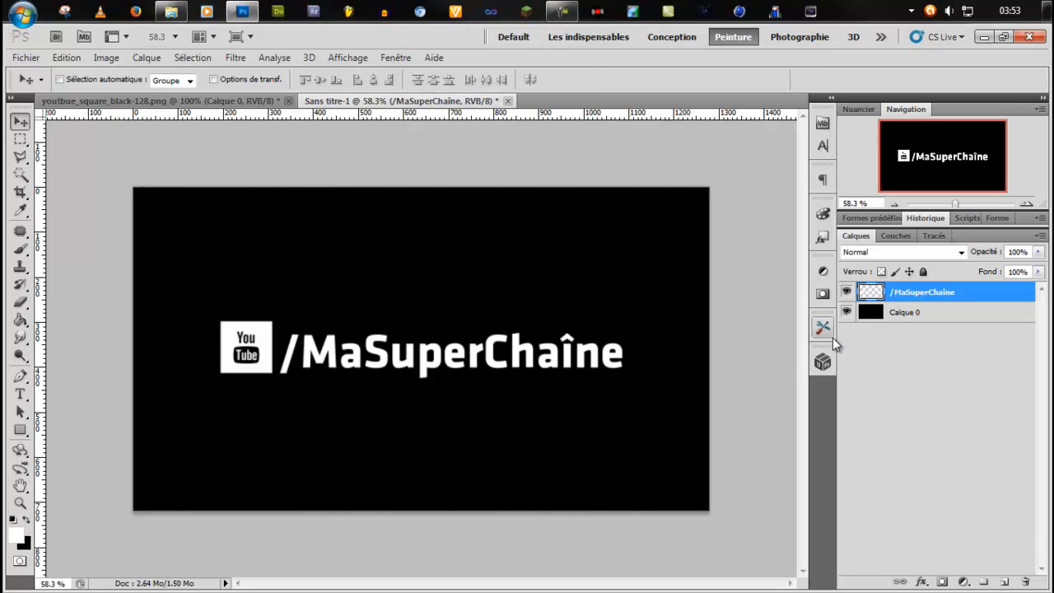
Set up saving a copy of the document in PNG format with the file name final in the proj ae link youtube folder.
key("ctrl+alt+s")
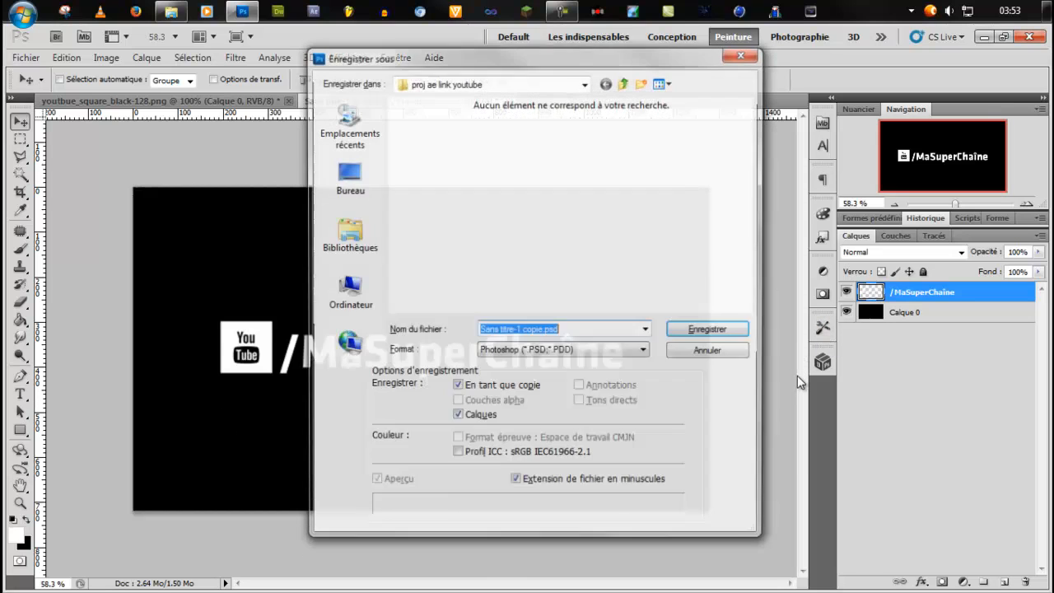
left_click(521, 351)
left_click(521, 524)
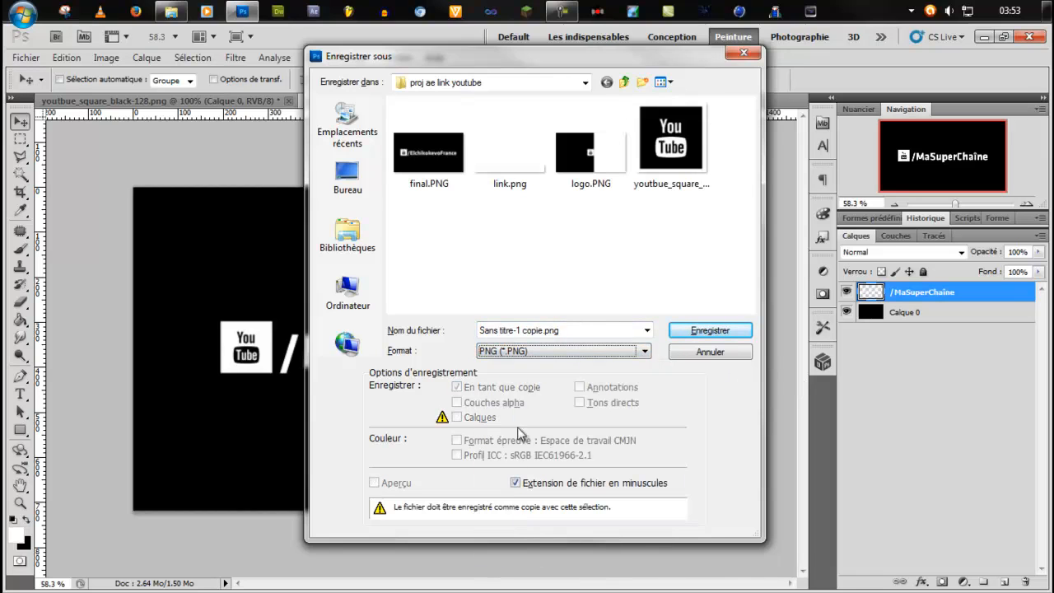
left_click(437, 169)
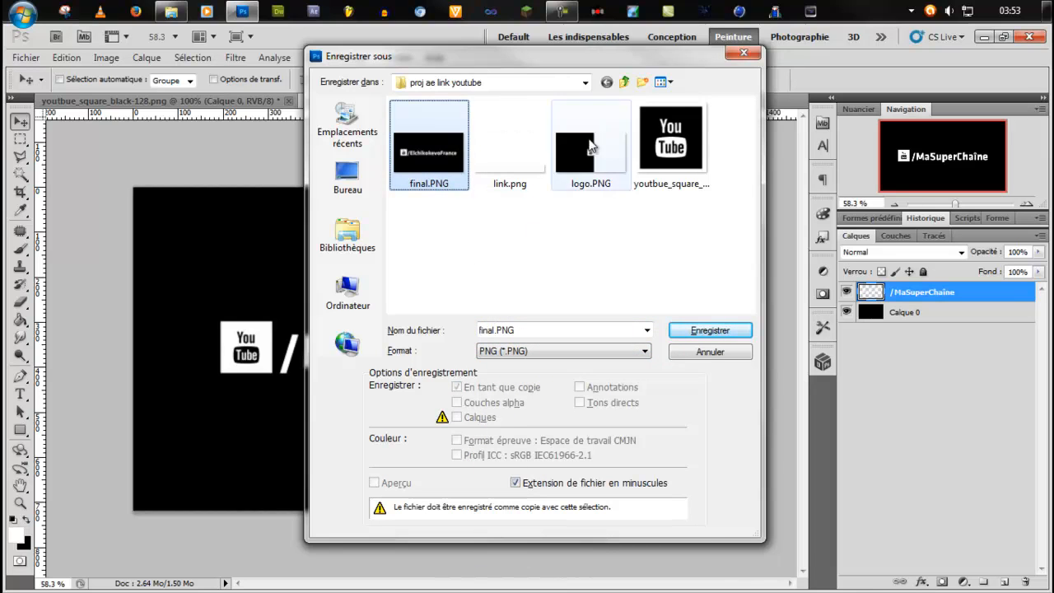
left_click(624, 81)
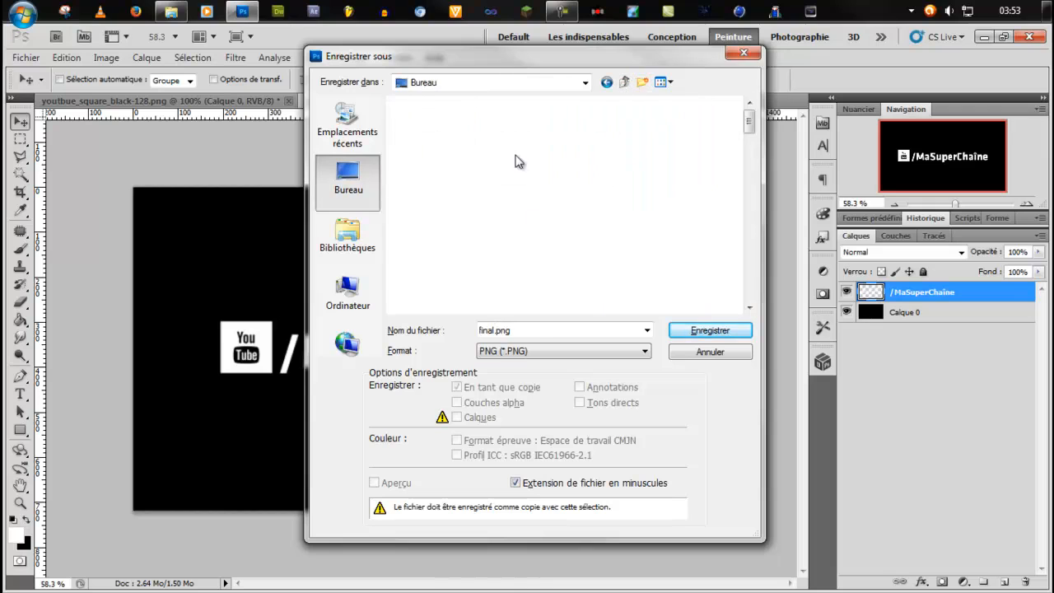
double_click(514, 232)
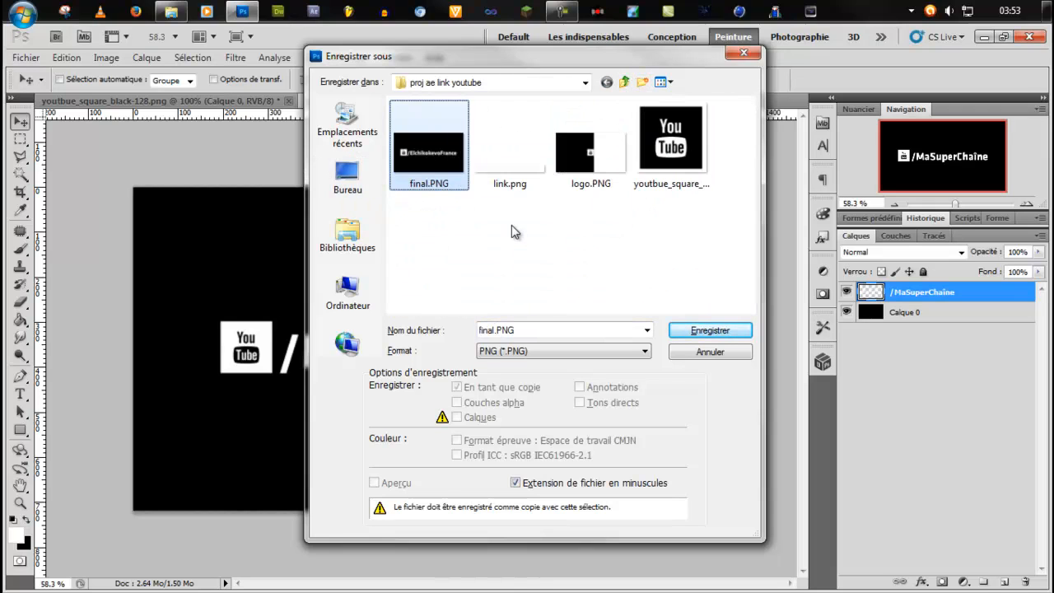
Create a subfolder named "Nouveau dossier" in proj ae link youtube and save the image there as final.png.
left_click(643, 82)
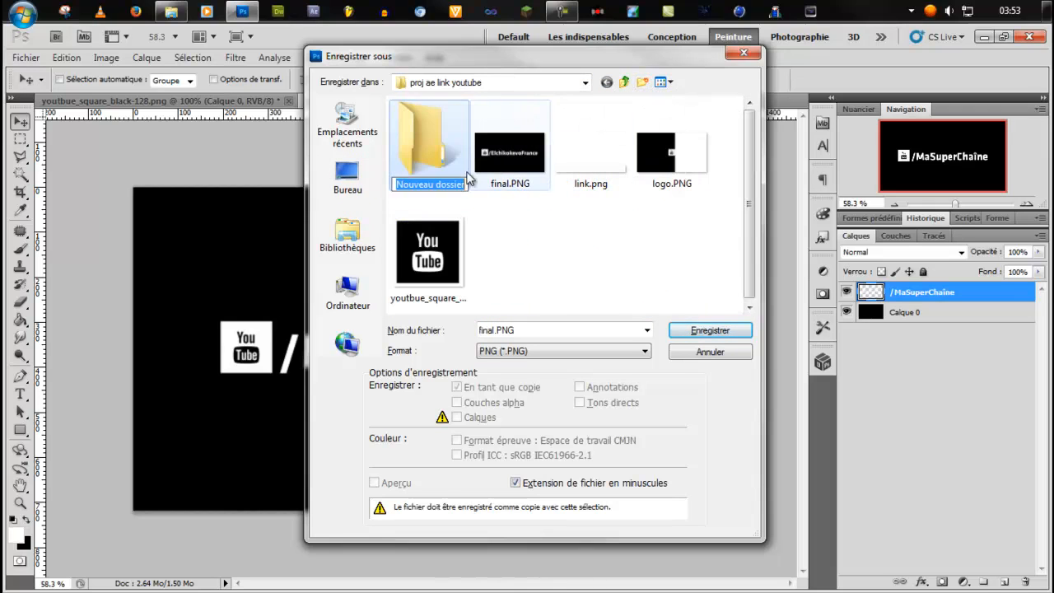
key("Return")
double_click(428, 144)
left_click(729, 331)
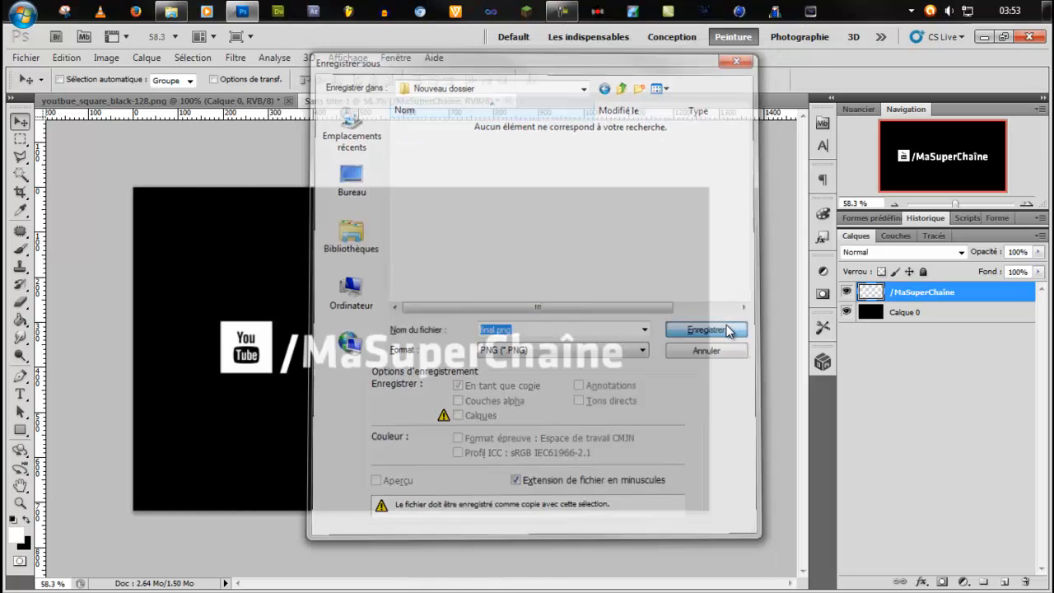
Accept the PNG export options and duplicate the /MaSuperChaîne layer.
left_click(600, 224)
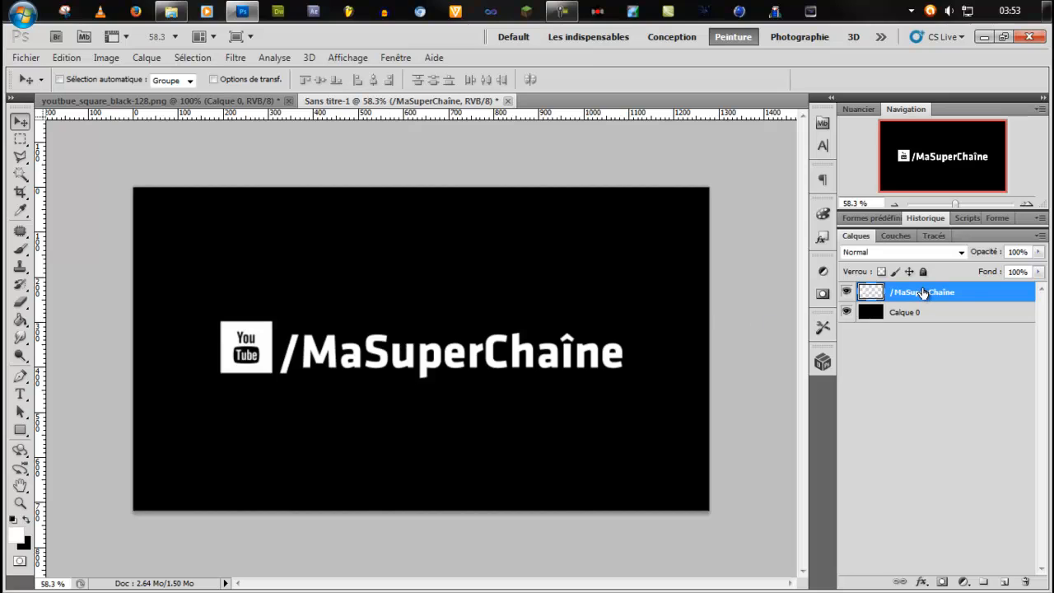
key("ctrl+j")
key("m")
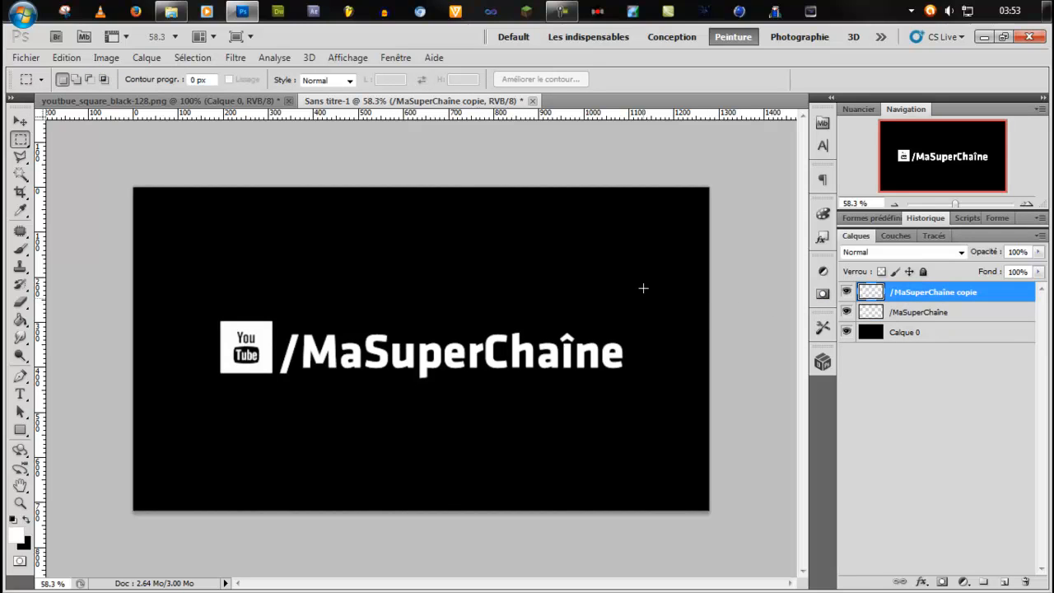
Enclose the channel text in a rectangular marquee and delete it from the duplicate layer, checking by hiding and showing that layer.
left_click_drag(583, 387, 278, 436)
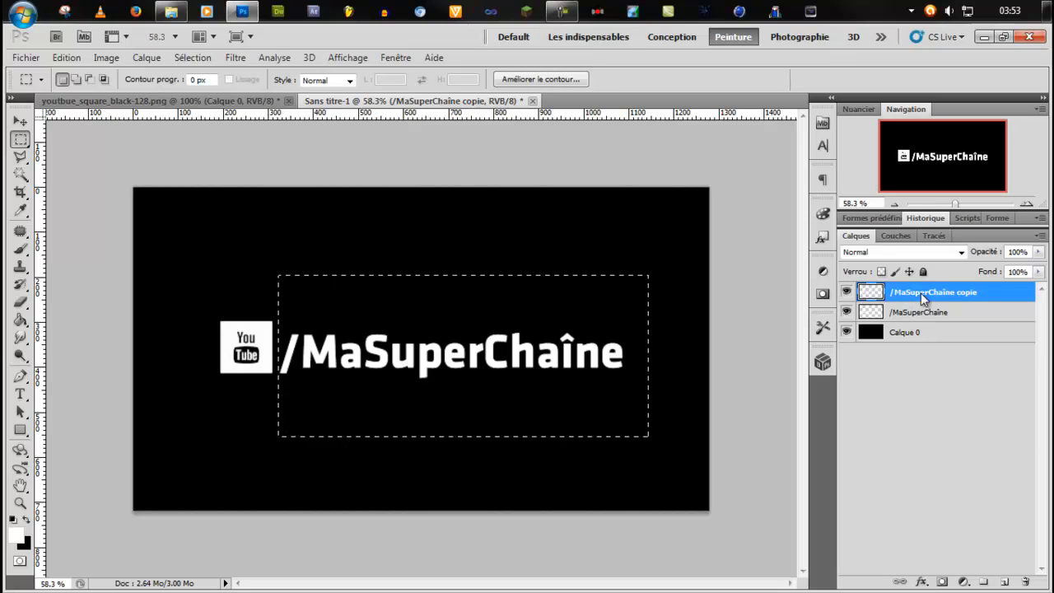
left_click(849, 293)
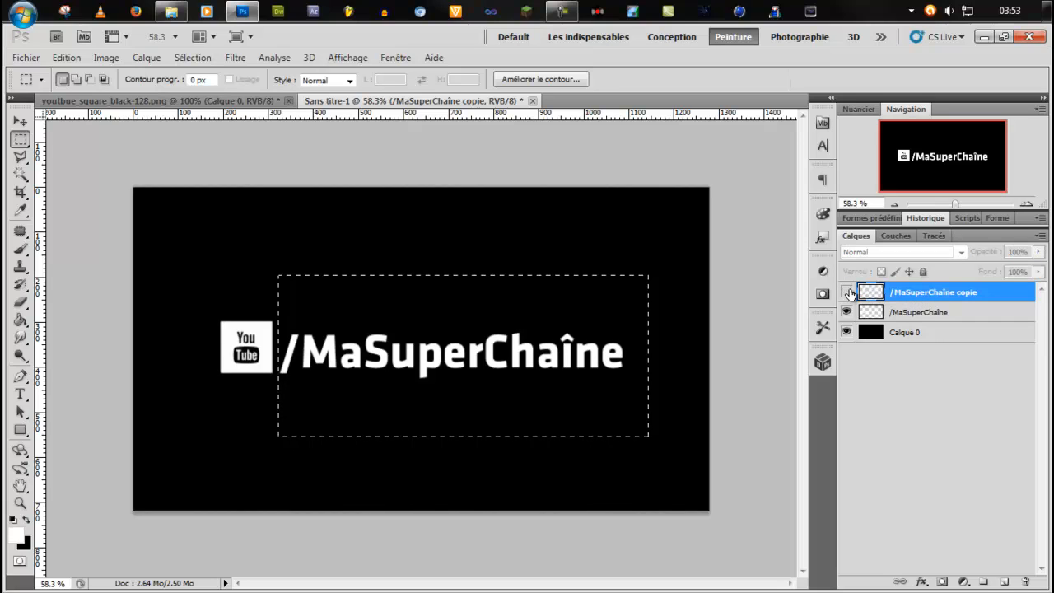
left_click(849, 293)
Invert the selection on the original /MaSuperChaîne layer, delete the YouTube logo from it, and clear the selection.
left_click(889, 313)
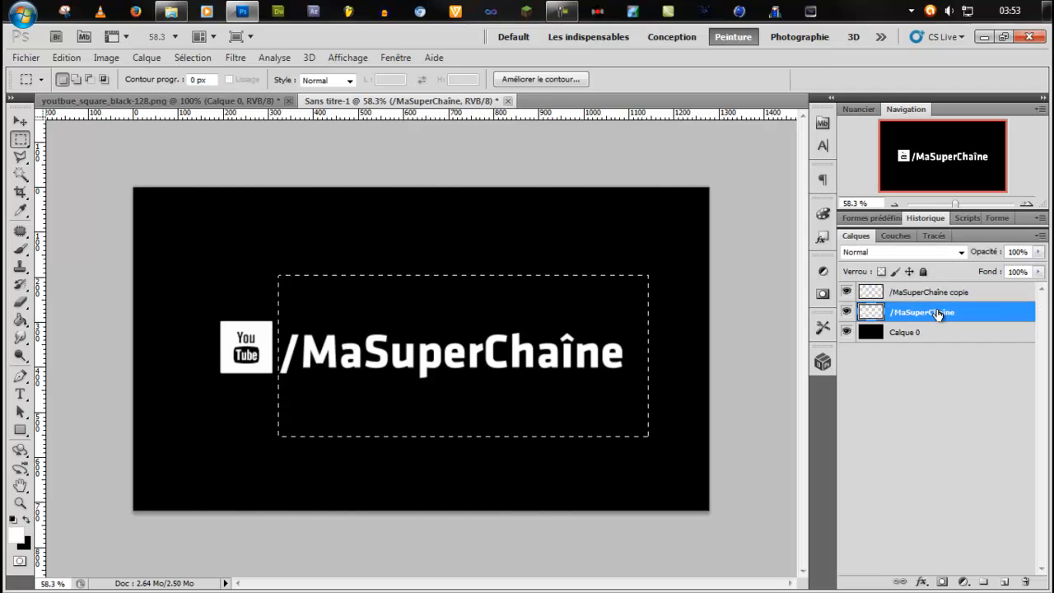
key("ctrl+a")
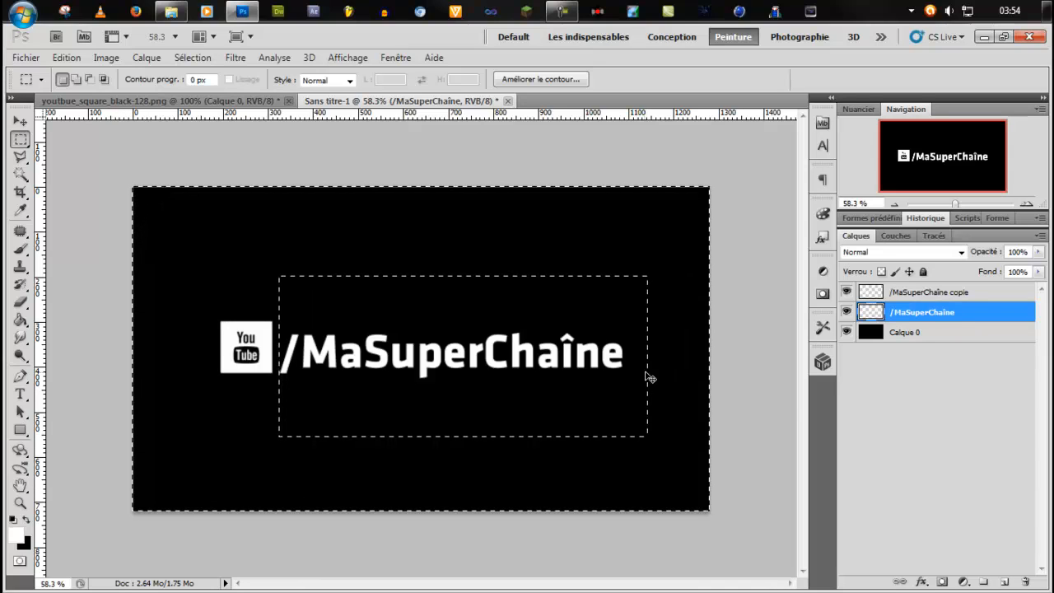
key("ctrl+d")
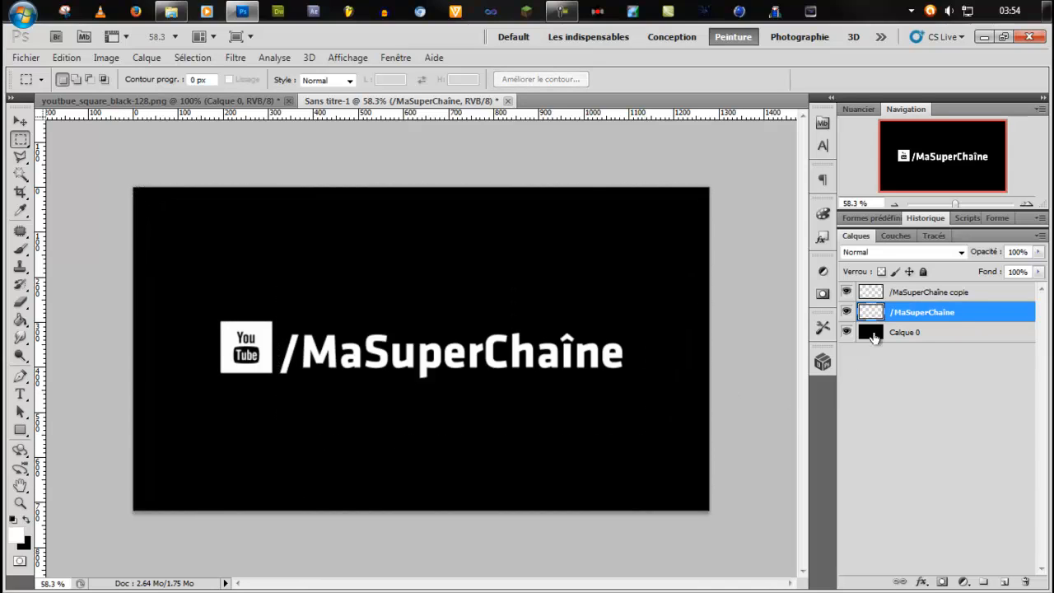
Rename the duplicate layer as logo and check both upper layers by hiding and showing each one.
double_click(928, 292)
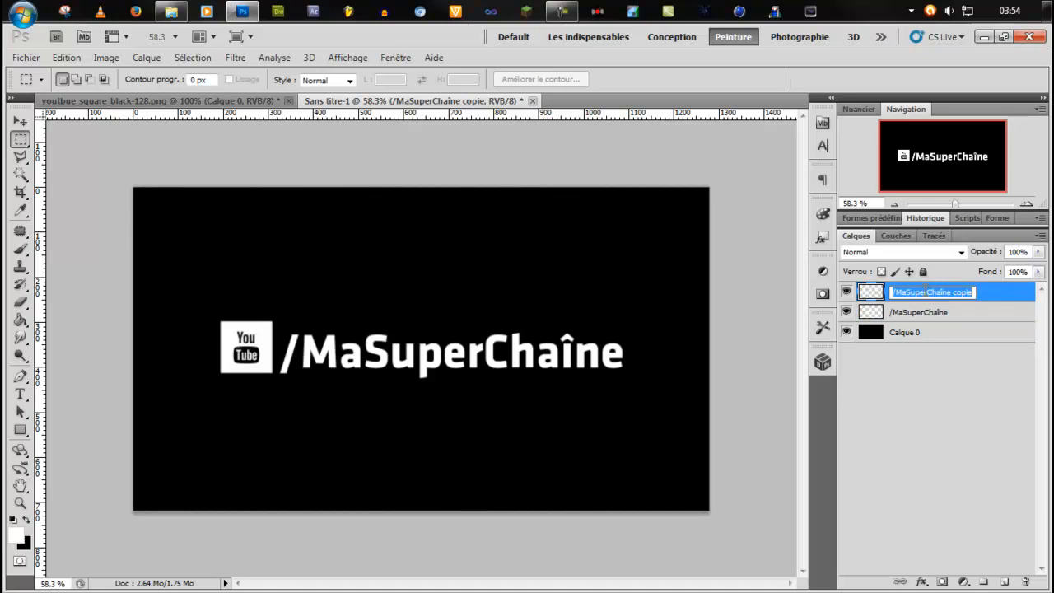
type("logo")
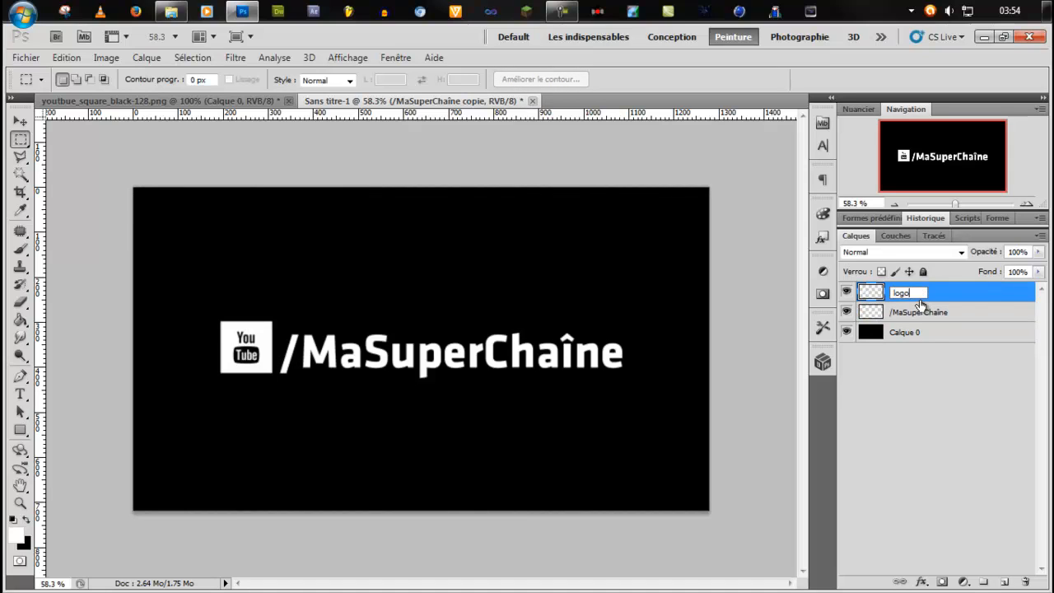
key("Return")
left_click(847, 293)
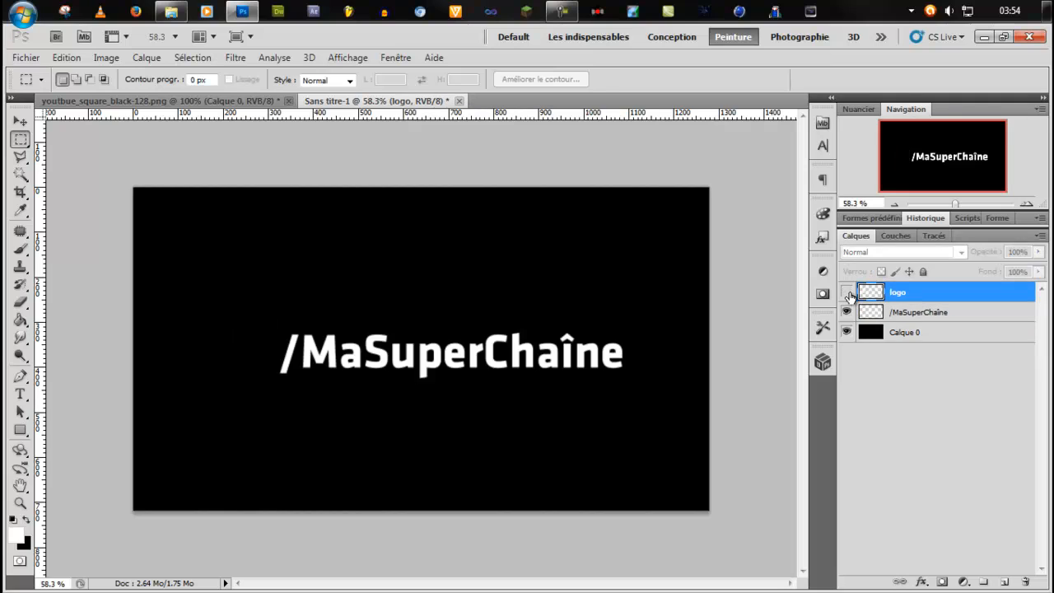
left_click(847, 292)
left_click(848, 313)
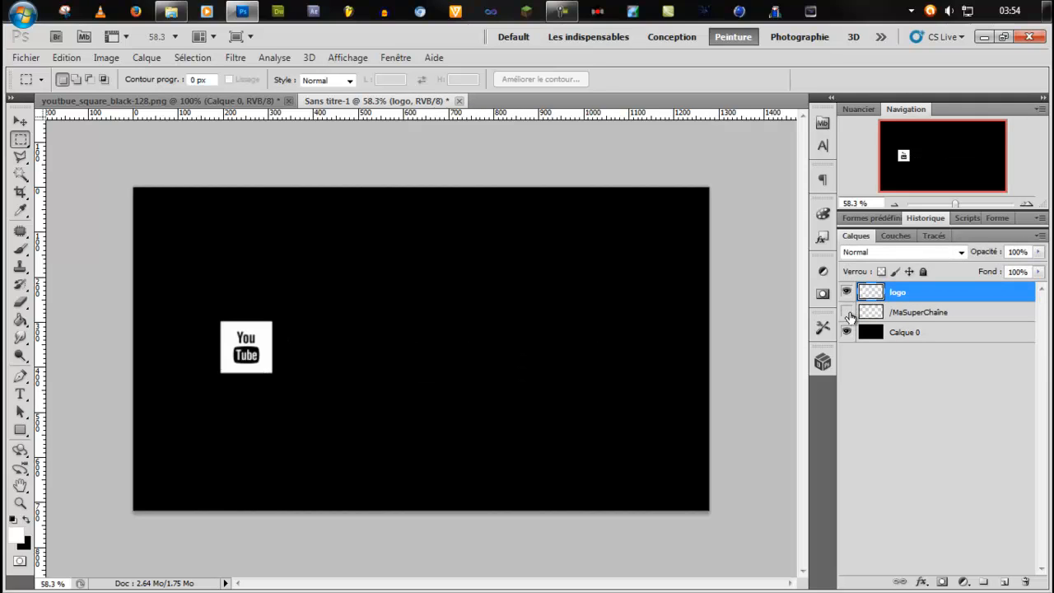
left_click(847, 313)
Select the whole canvas on the /MaSuperChaîne layer and cut the channel text to the clipboard.
left_click(917, 314)
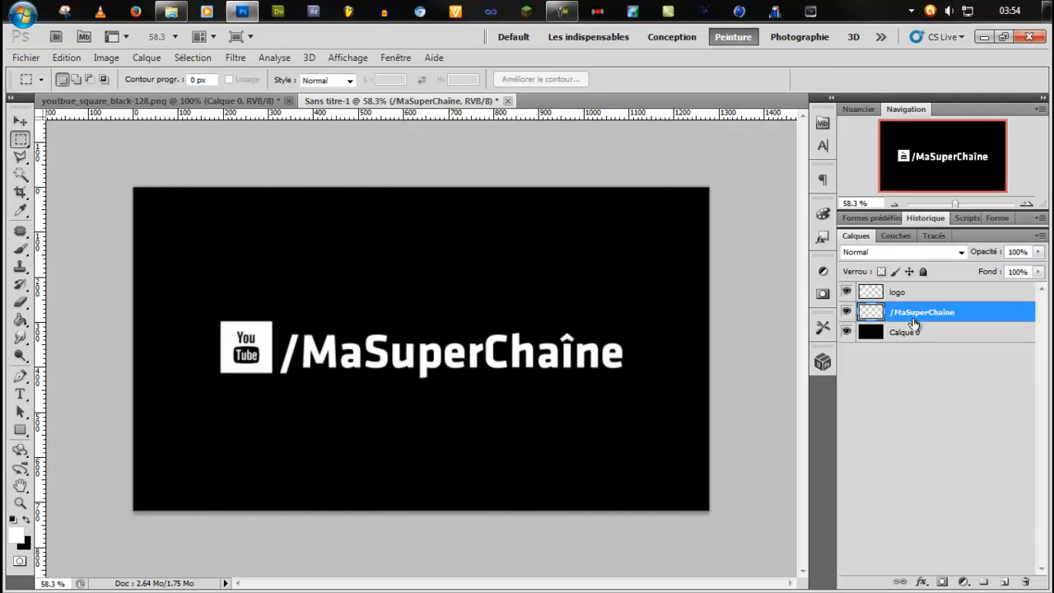
key("ctrl+a")
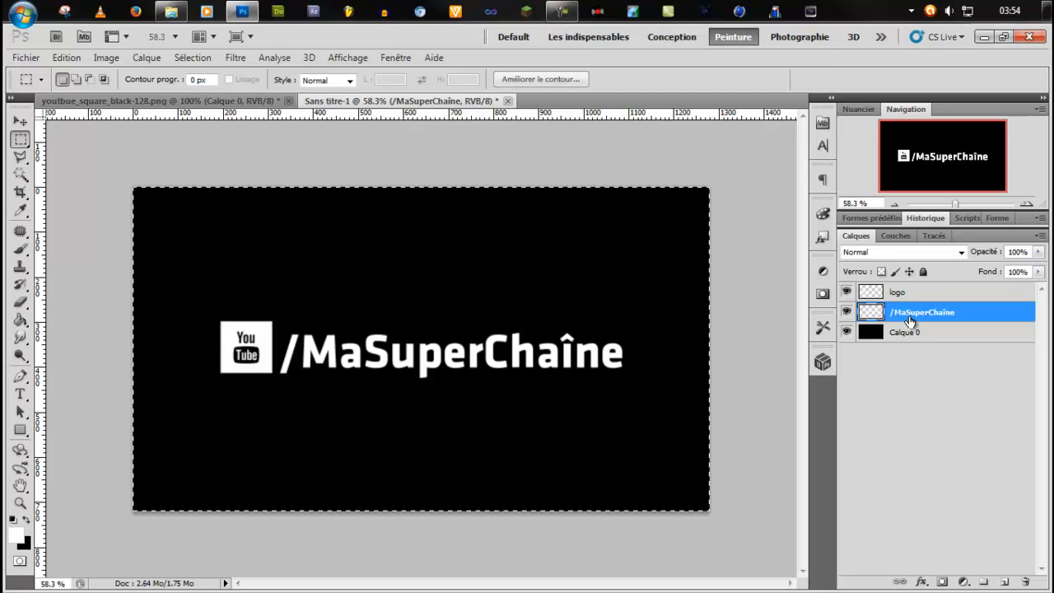
key("ctrl+x")
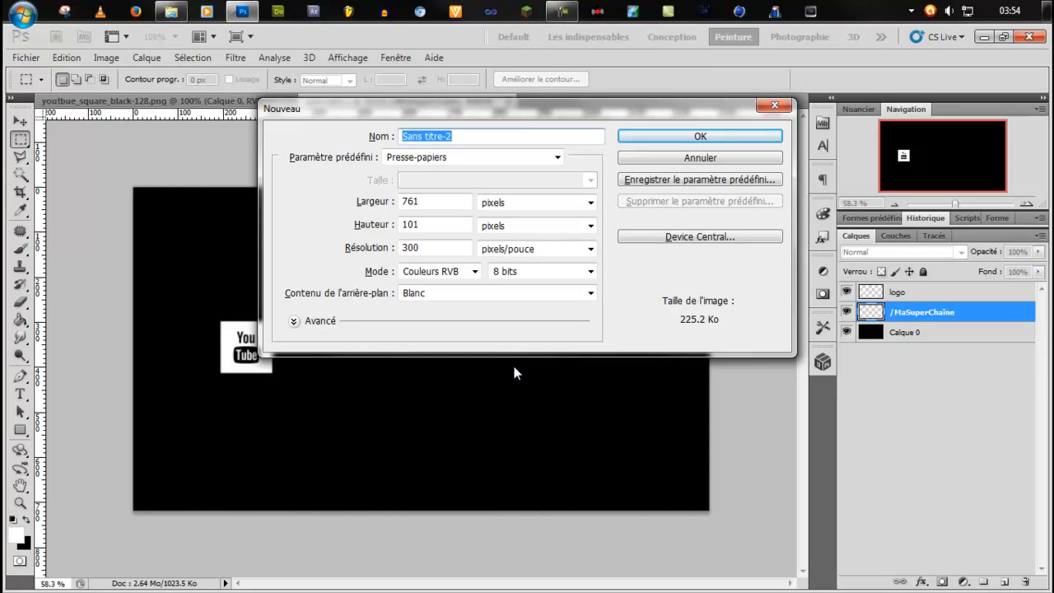
Create a new document with the Presse-papiers preset, 761 x 101 pixels at 300 pixels per inch.
double_click(404, 200)
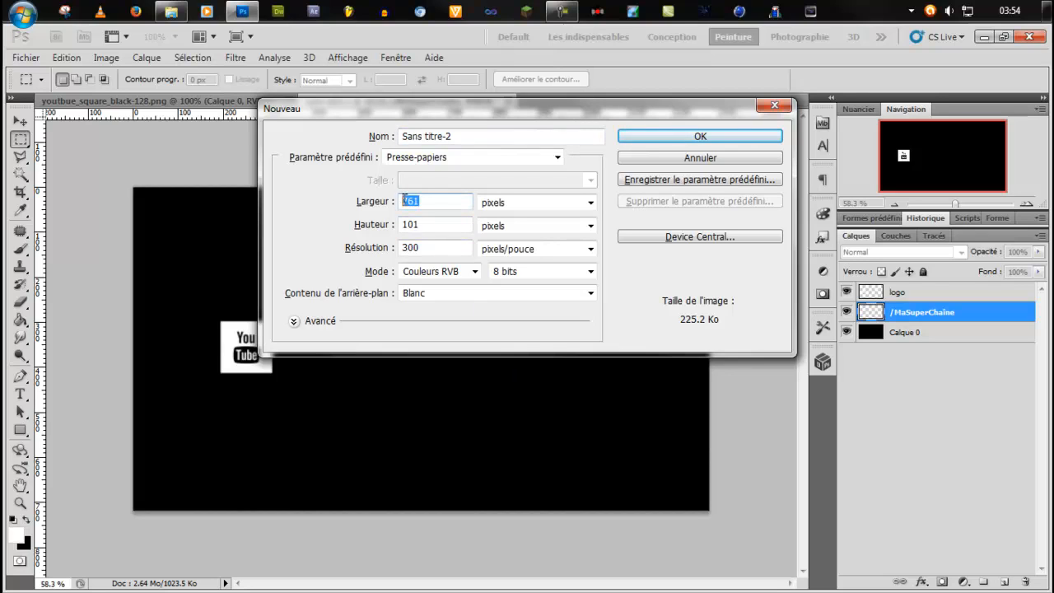
key("Tab")
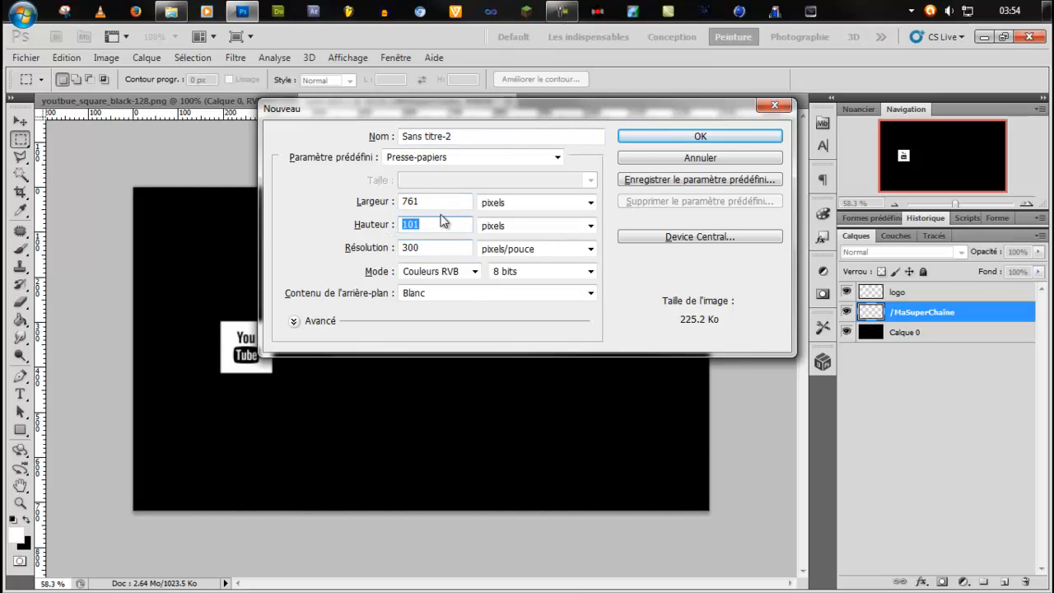
left_click(470, 157)
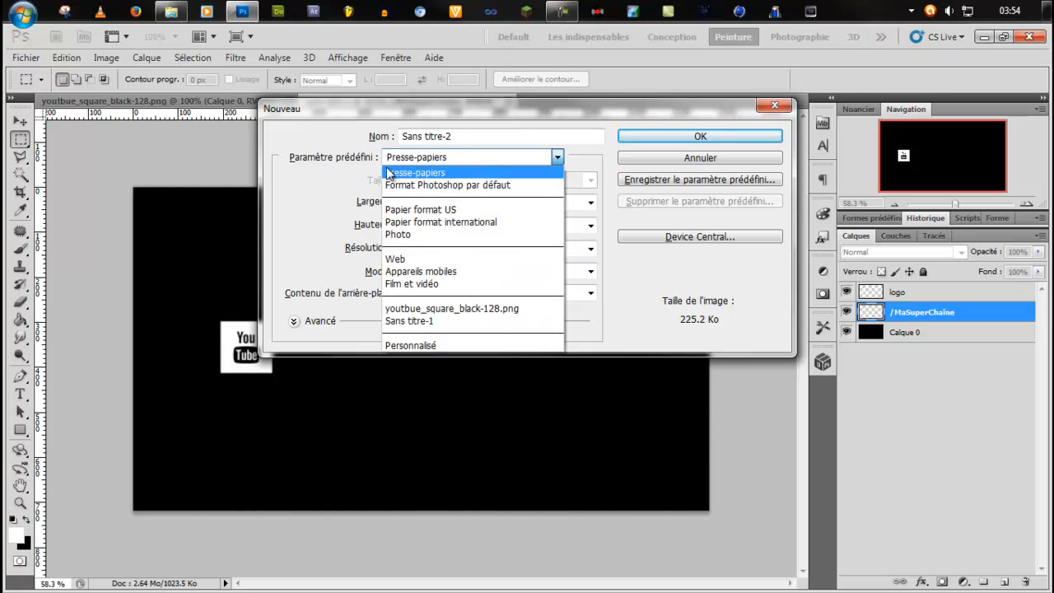
left_click(676, 138)
left_click(675, 138)
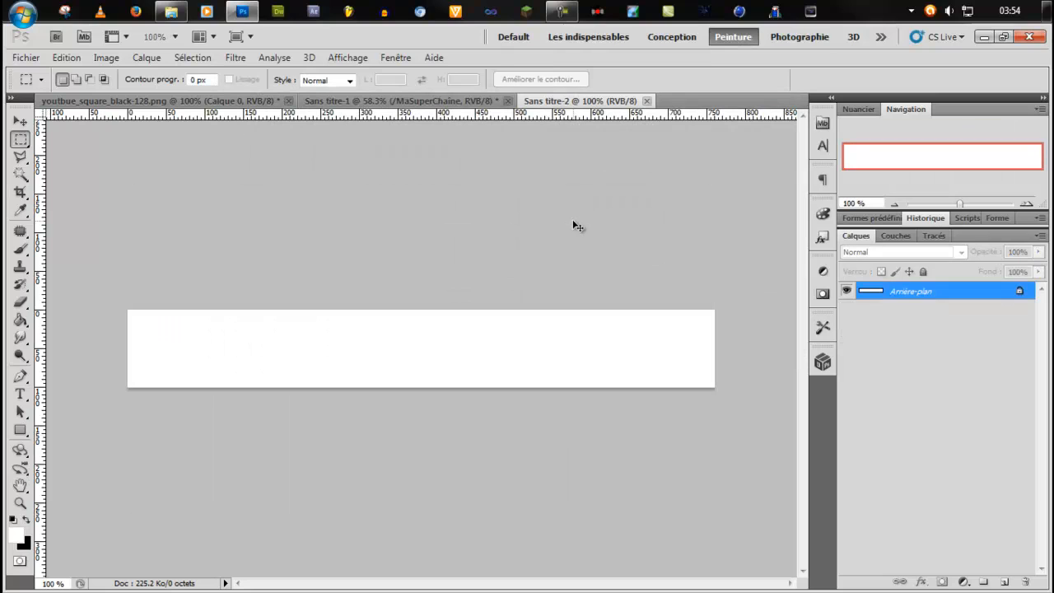
Paste the channel text into the new document and delete its Arrière-plan layer.
key("ctrl+v")
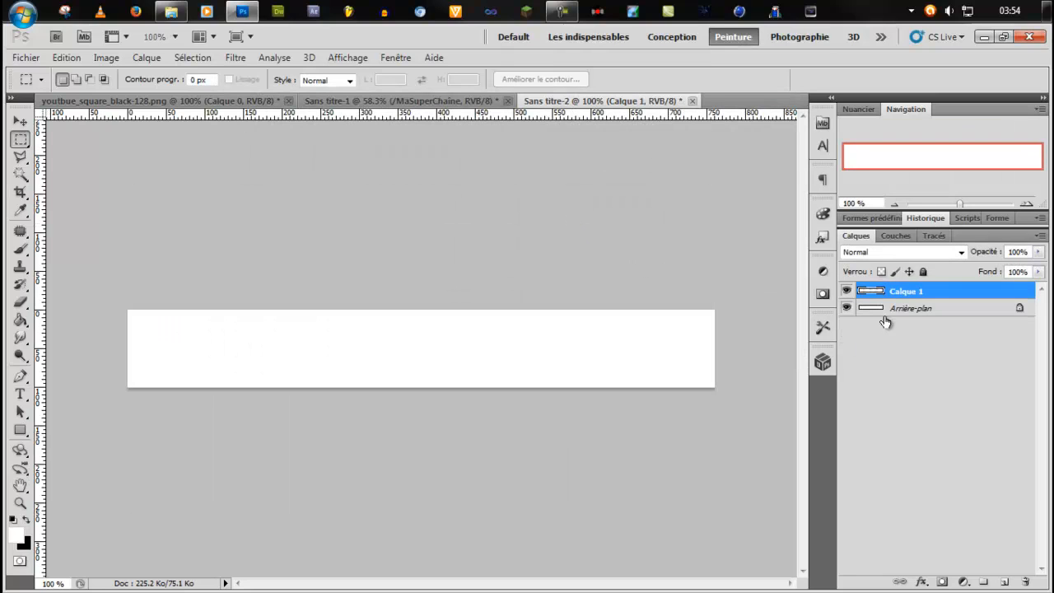
left_click(930, 312)
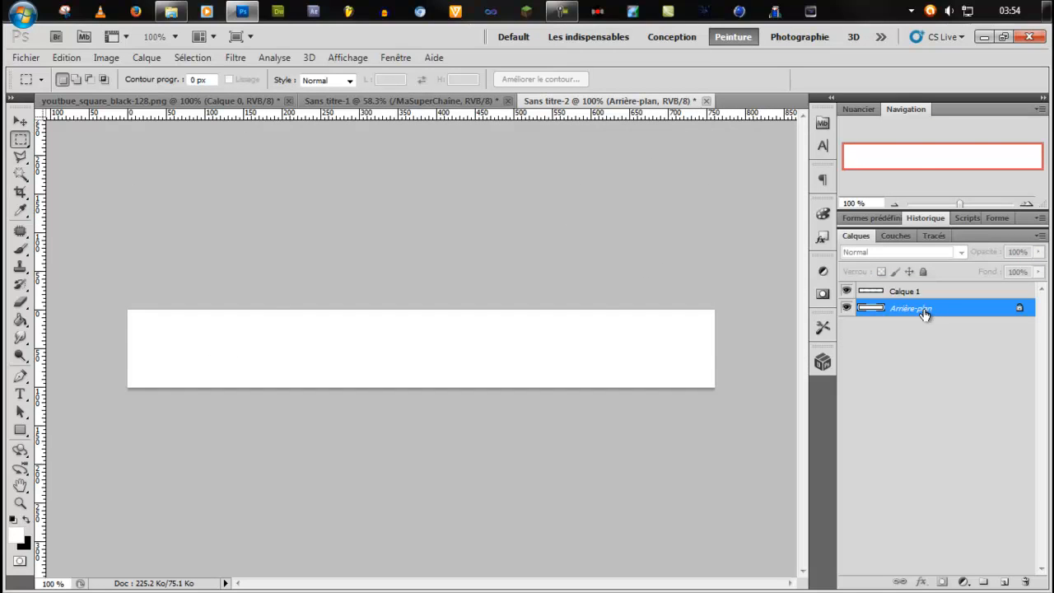
key("Delete")
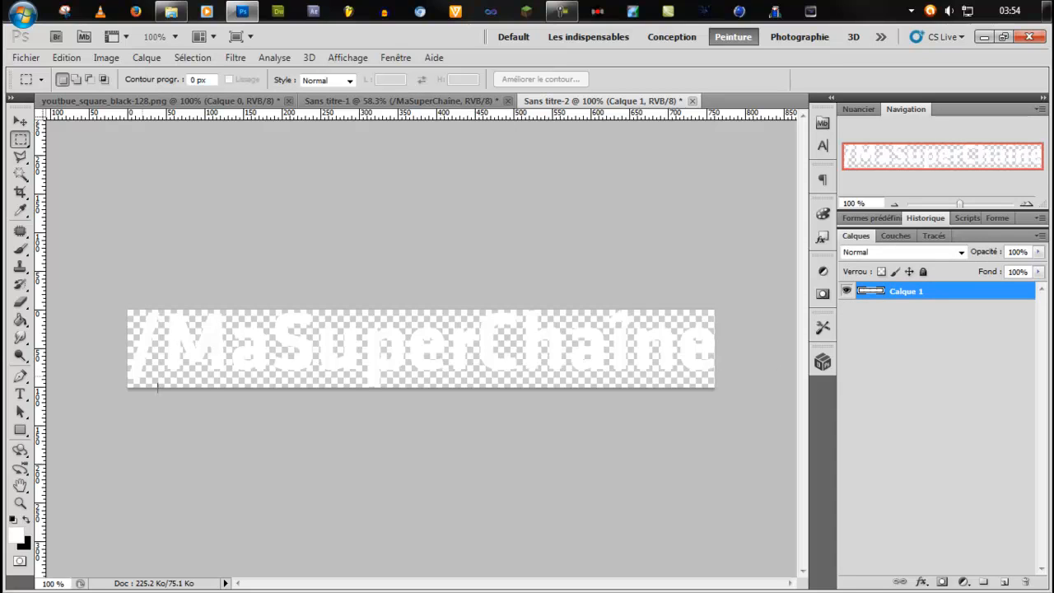
scroll(324, 373, "up", 10)
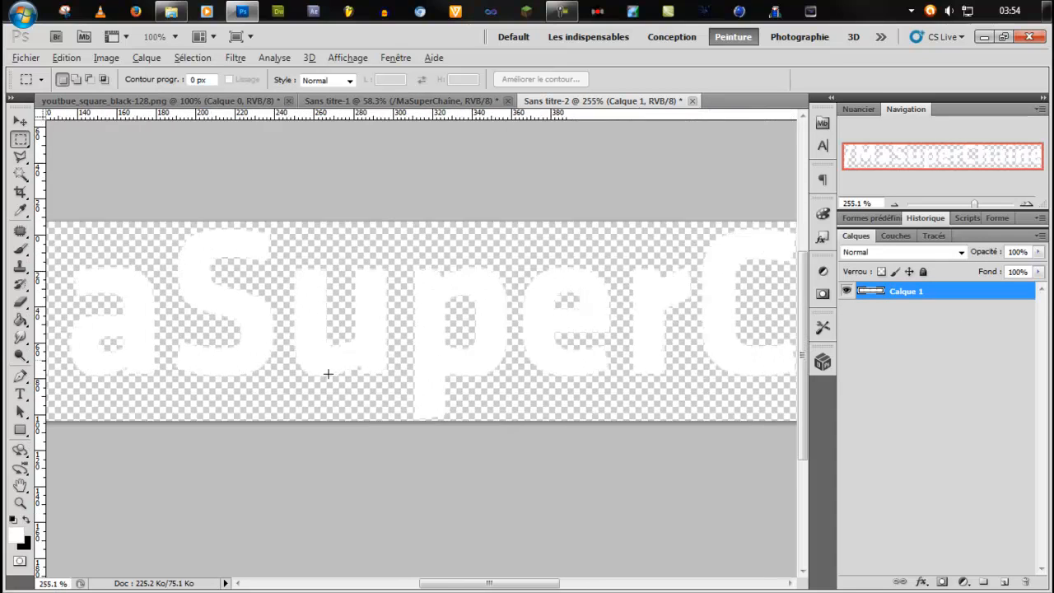
scroll(330, 376, "down", 10)
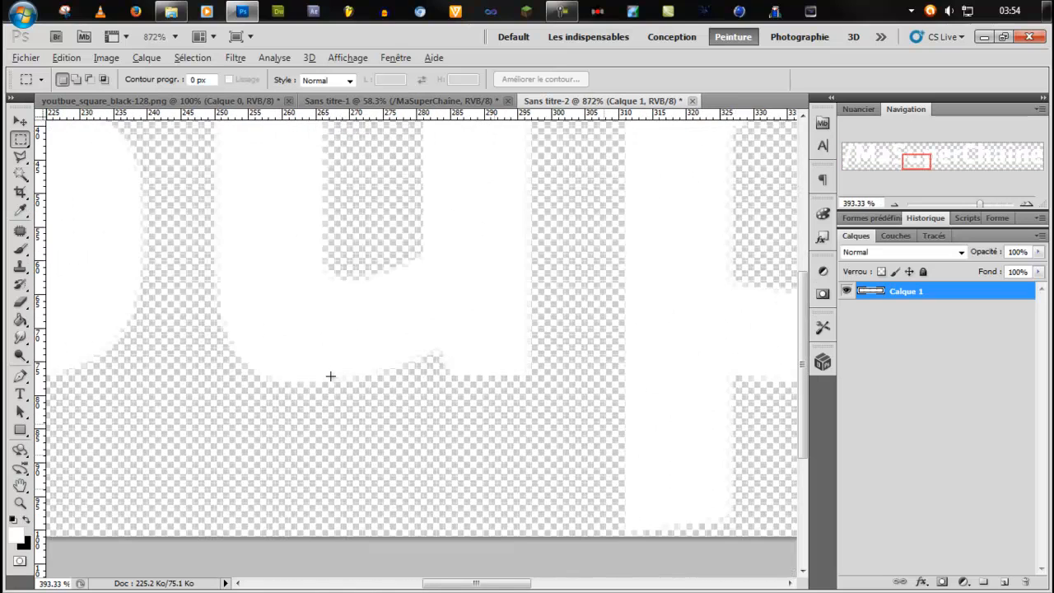
scroll(330, 376, "down", 4)
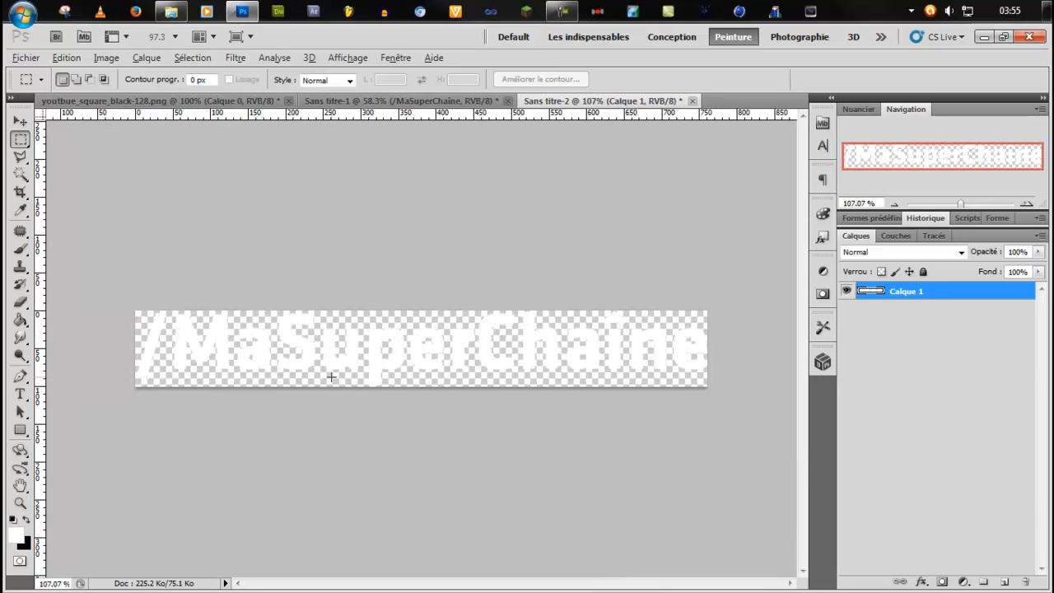
scroll(329, 375, "up", 2)
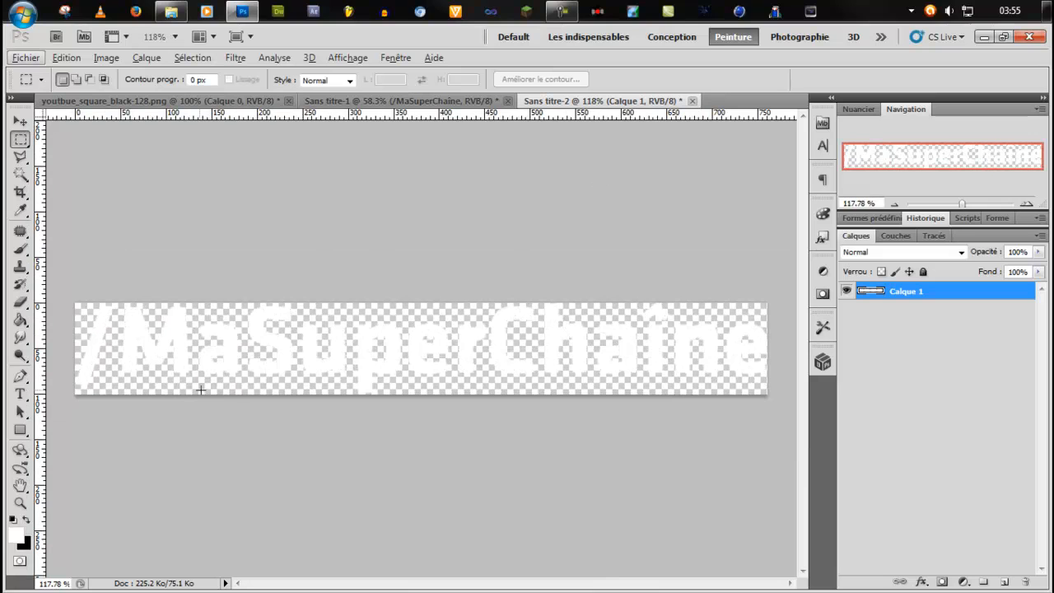
Save a PNG copy of the text as lien.png in Nouveau dossier, and close the document without saving its changes.
key("ctrl+shift+s")
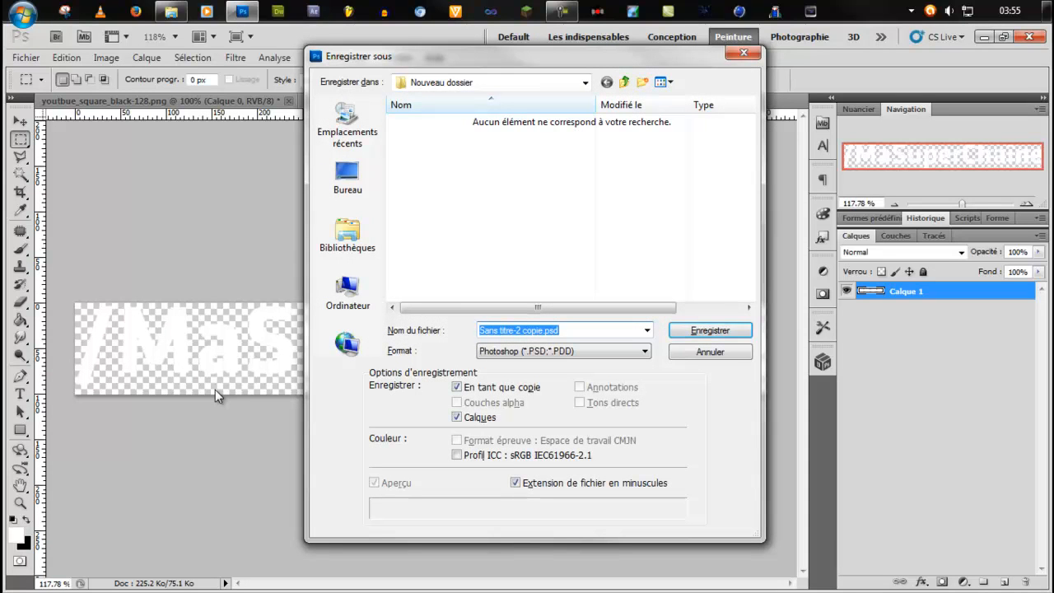
type("lien")
key("Tab")
key("p")
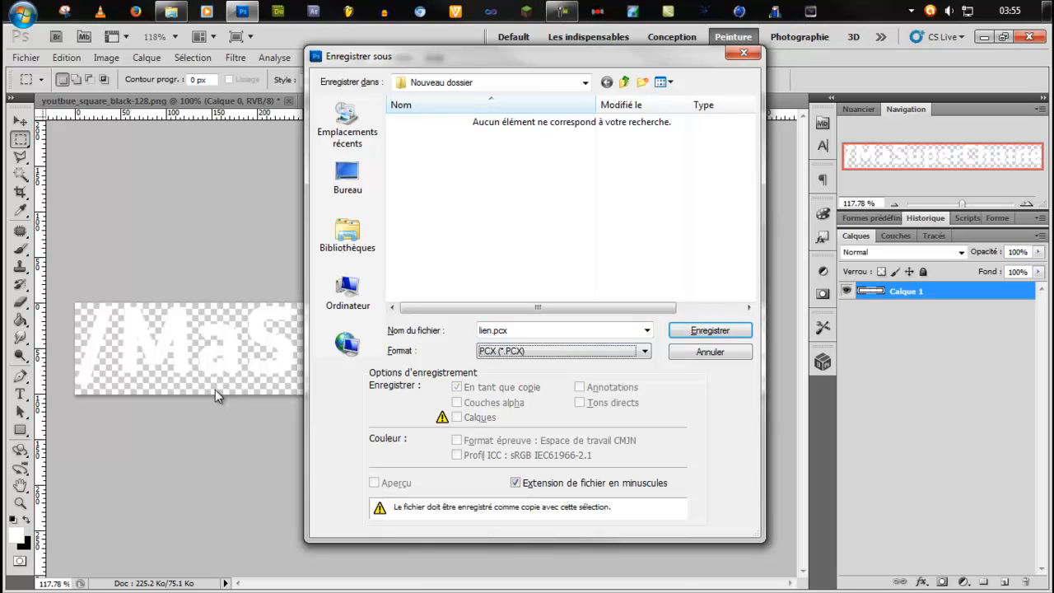
key("p")
key("p")
key("p")
key("p")
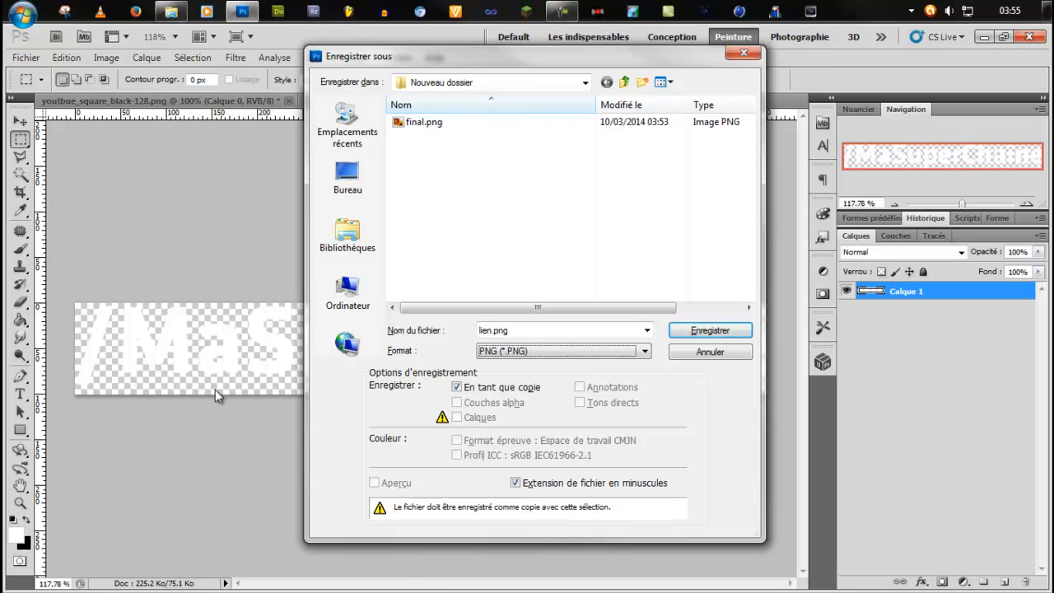
key("Return")
key("Return")
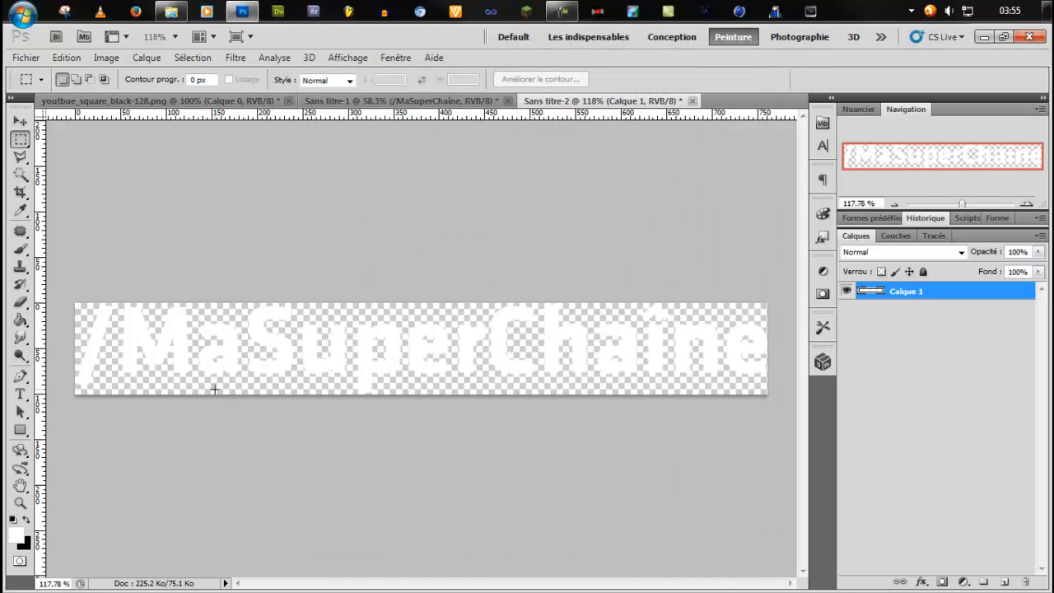
key("ctrl+w")
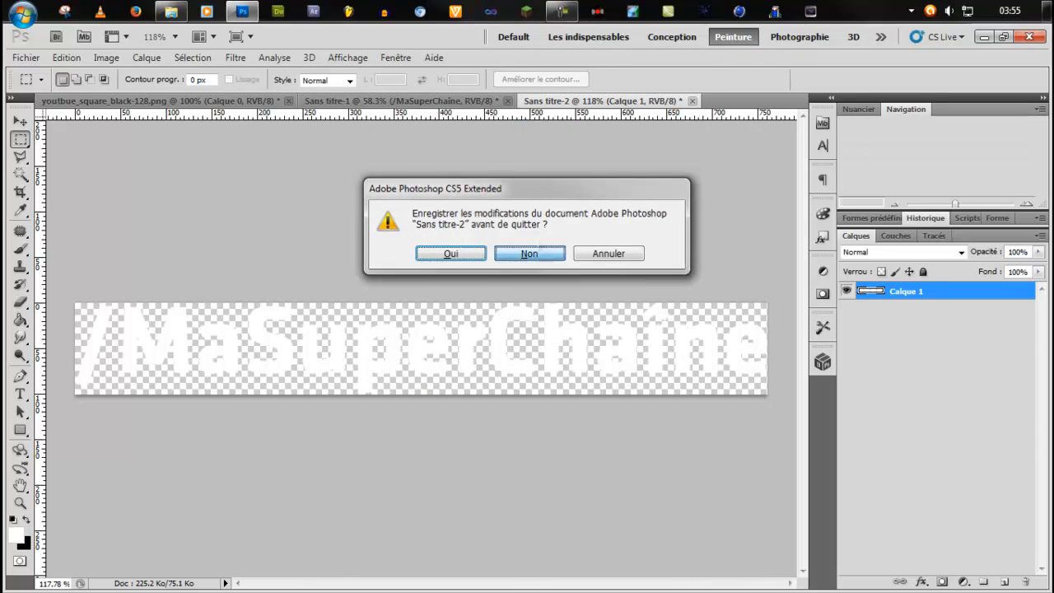
left_click(537, 251)
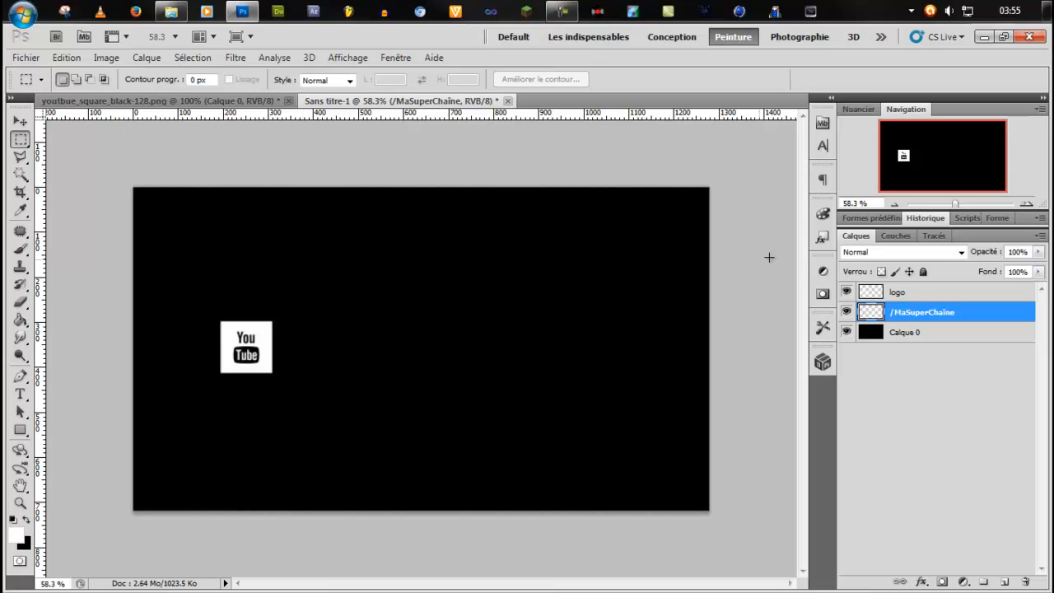
Merge the emptied /MaSuperChaîne layer into Calque 0, and merge the logo layer with that black background.
left_click(932, 335)
left_click(929, 318)
key("ctrl+e")
left_click(898, 297)
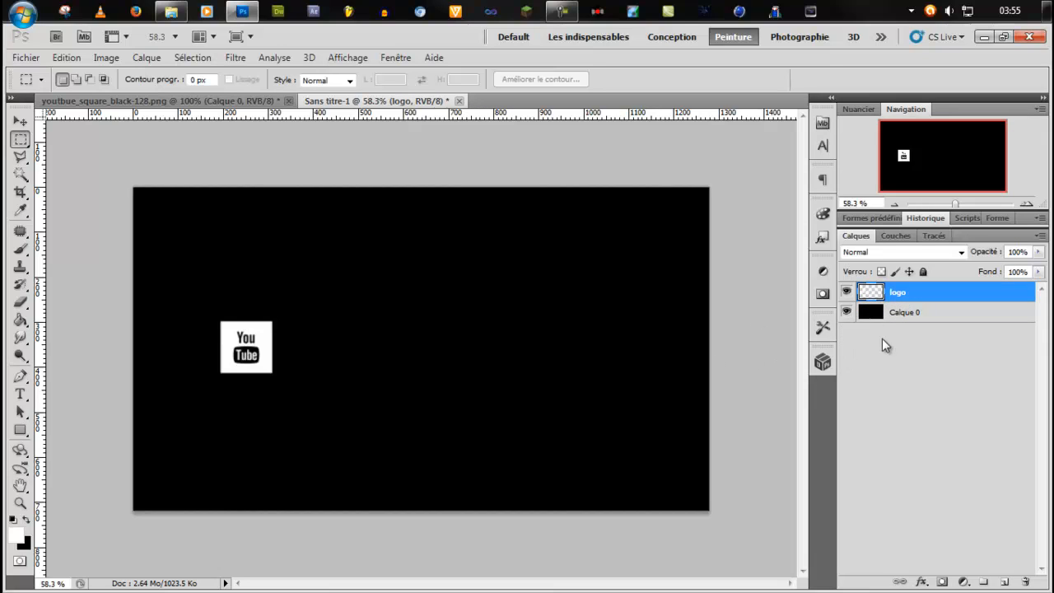
left_click(916, 321, "shift")
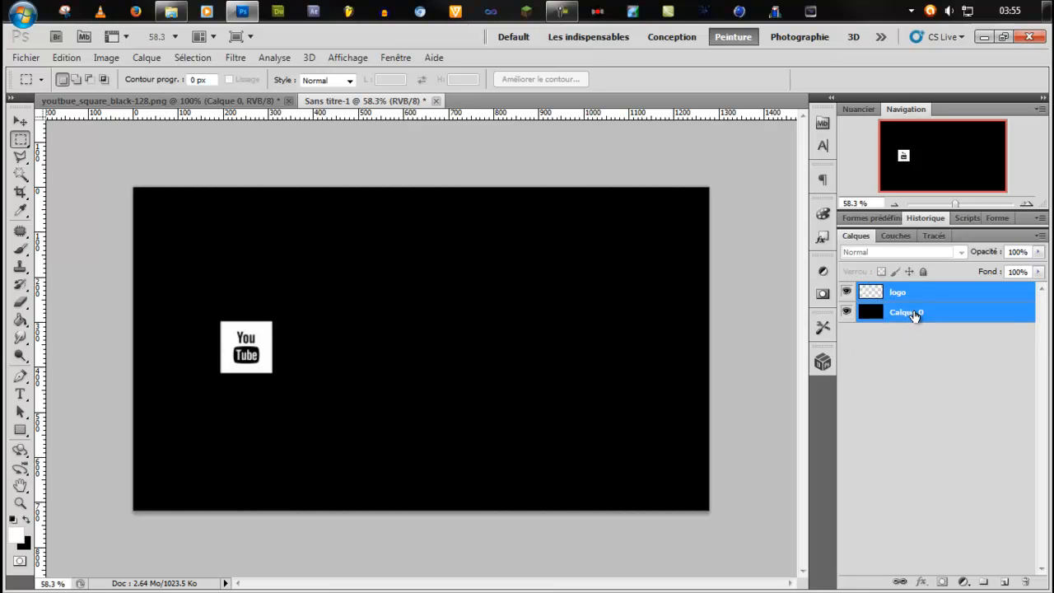
key("ctrl+e")
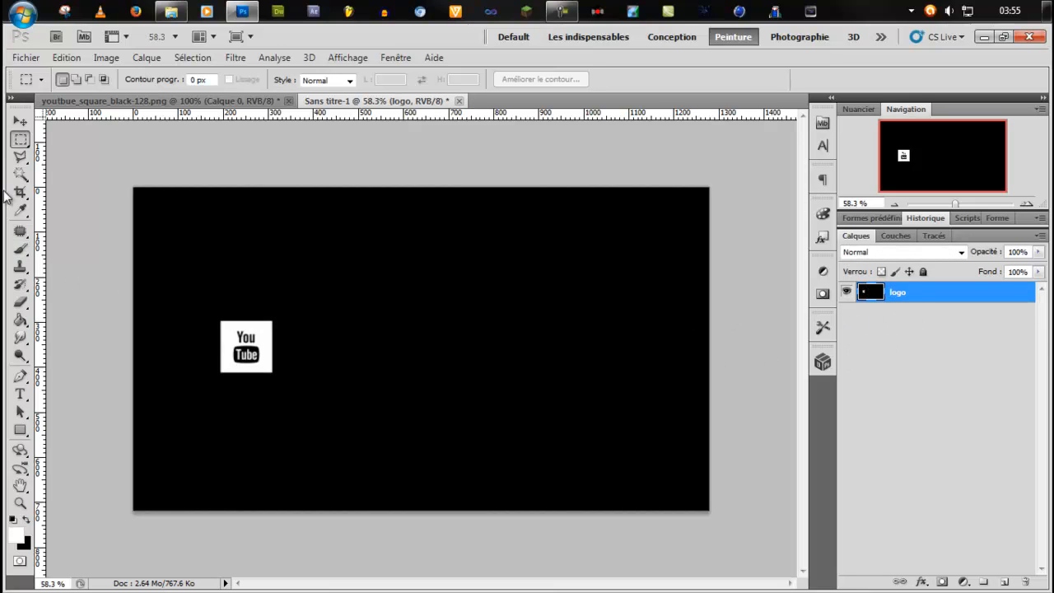
Select the full-height black area to the right of the logo with the rectangular marquee, and clear the selection.
right_click(25, 142)
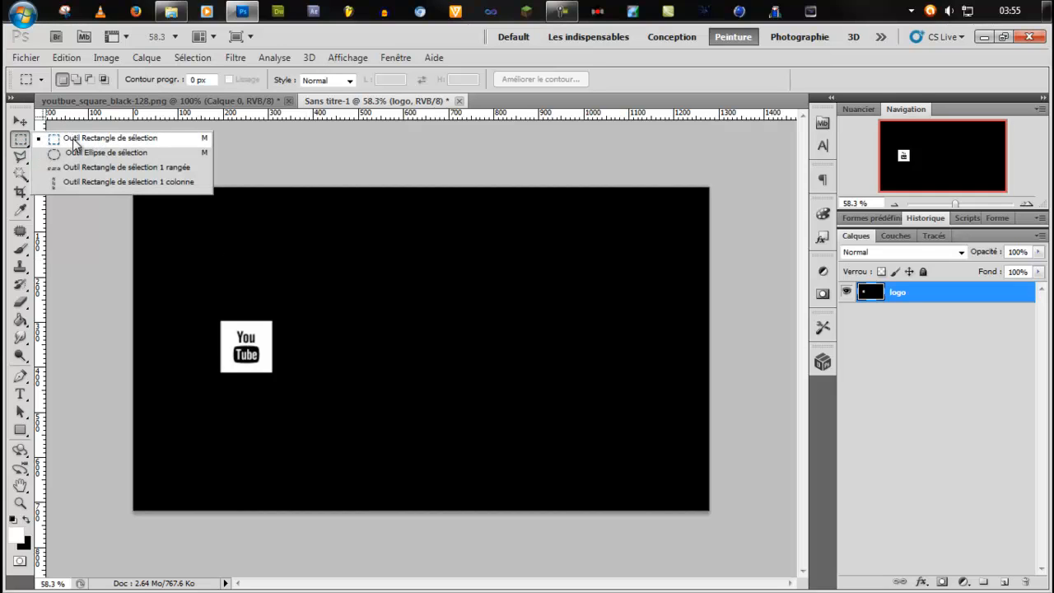
left_click(73, 141)
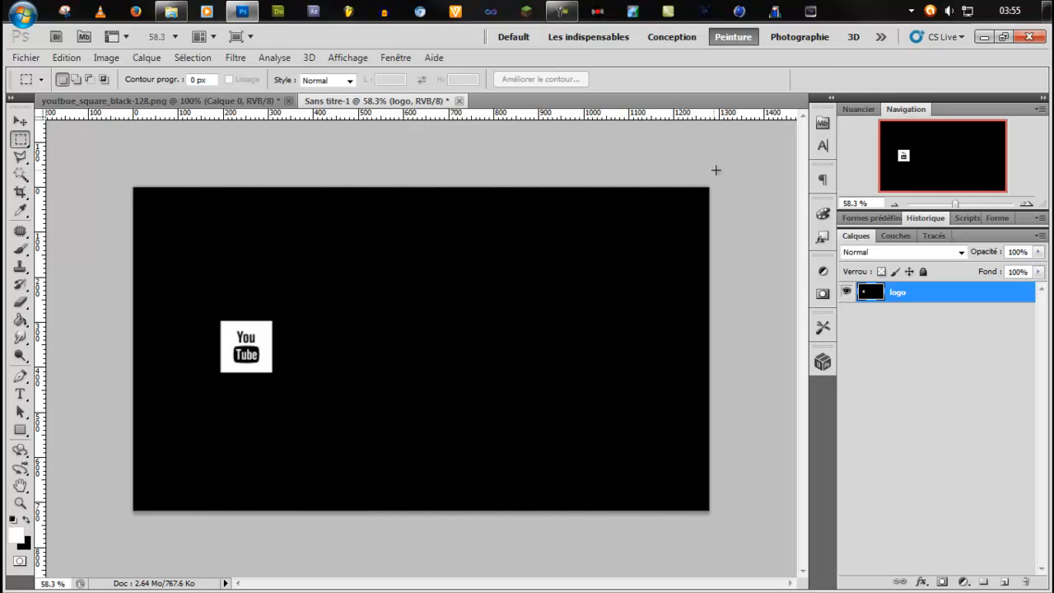
left_click_drag(552, 456, 276, 520)
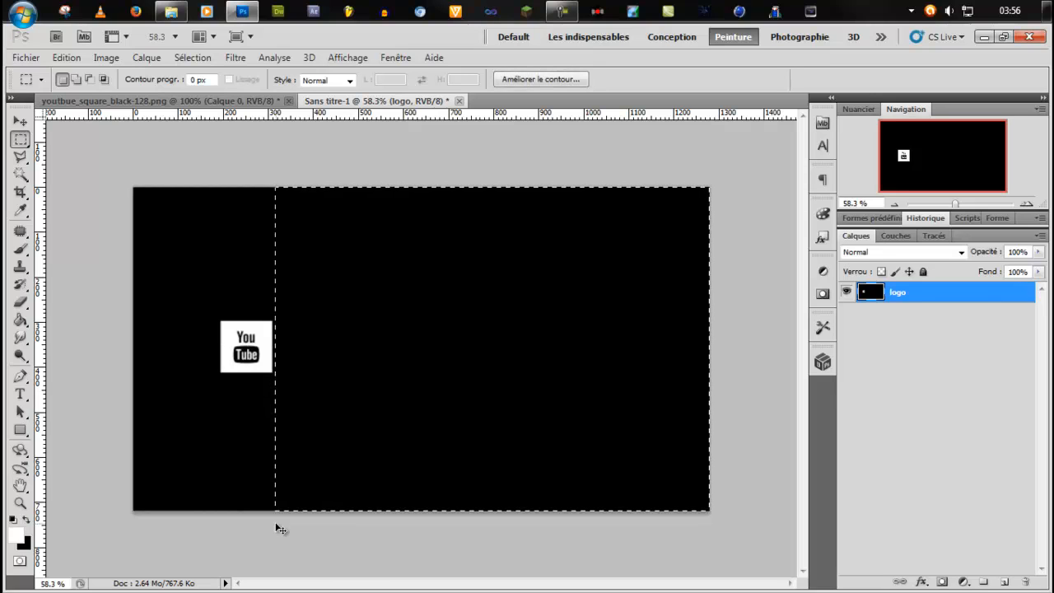
left_click(347, 475)
Try to centre the merged logo layer horizontally on the whole canvas, and clear the selection.
key("ctrl+a")
key("v")
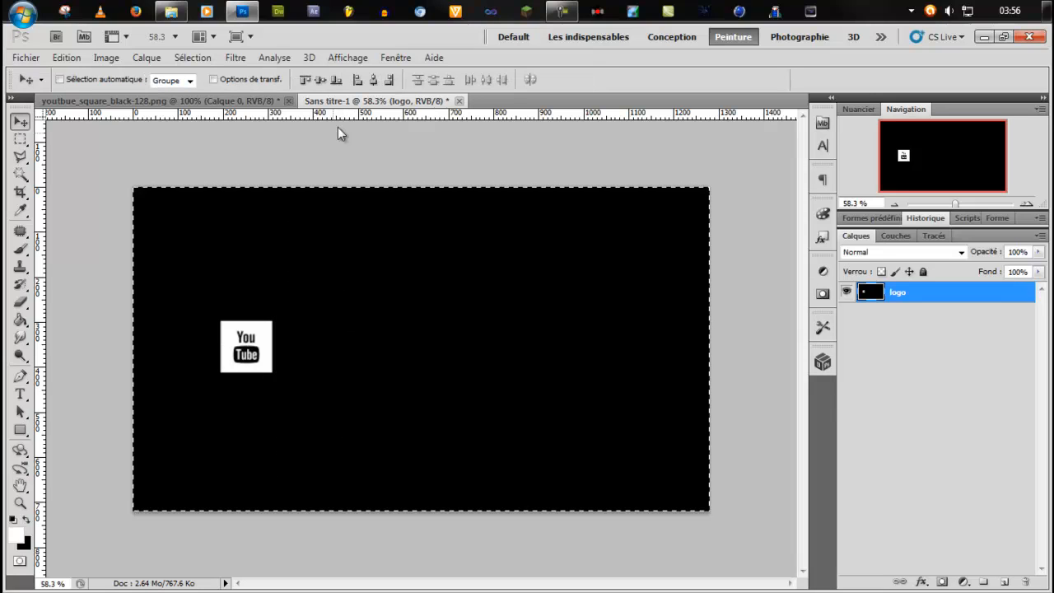
left_click(375, 81)
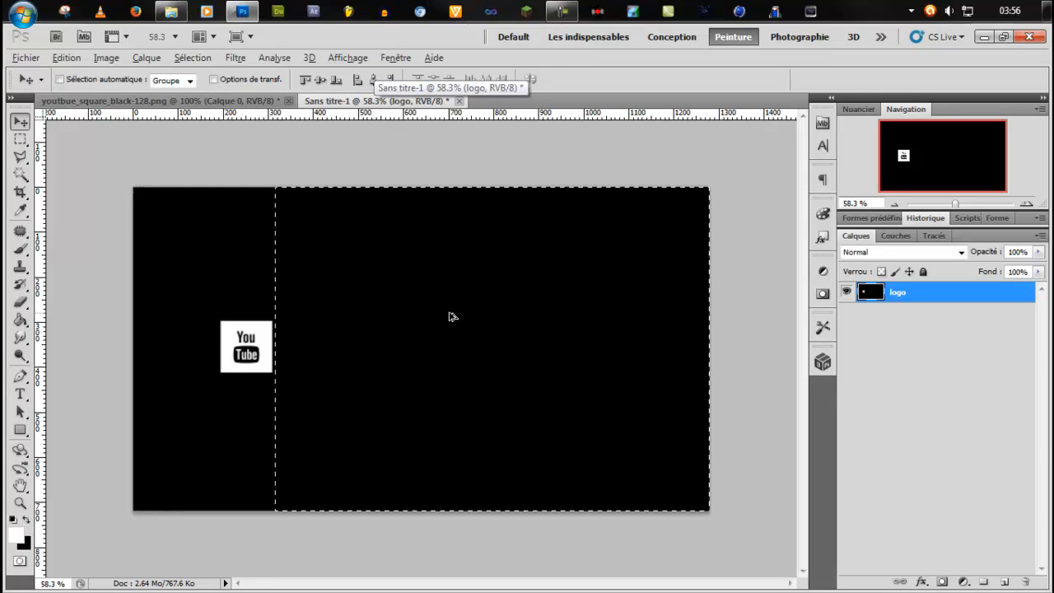
key("ctrl+d")
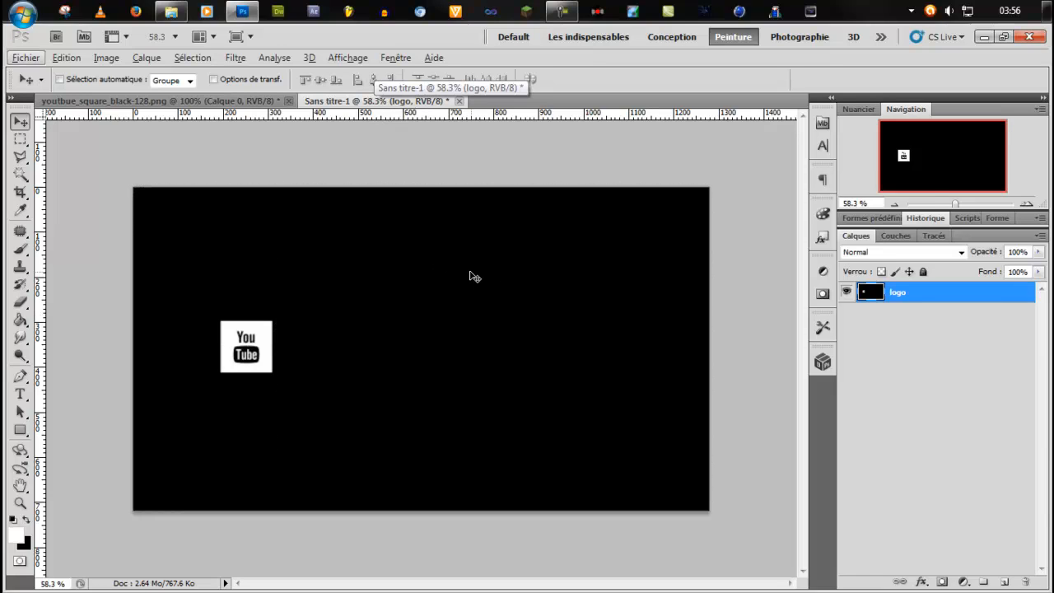
Step back in the history to the Supprimer le calque state, before the logo and black background were merged.
left_click(933, 219)
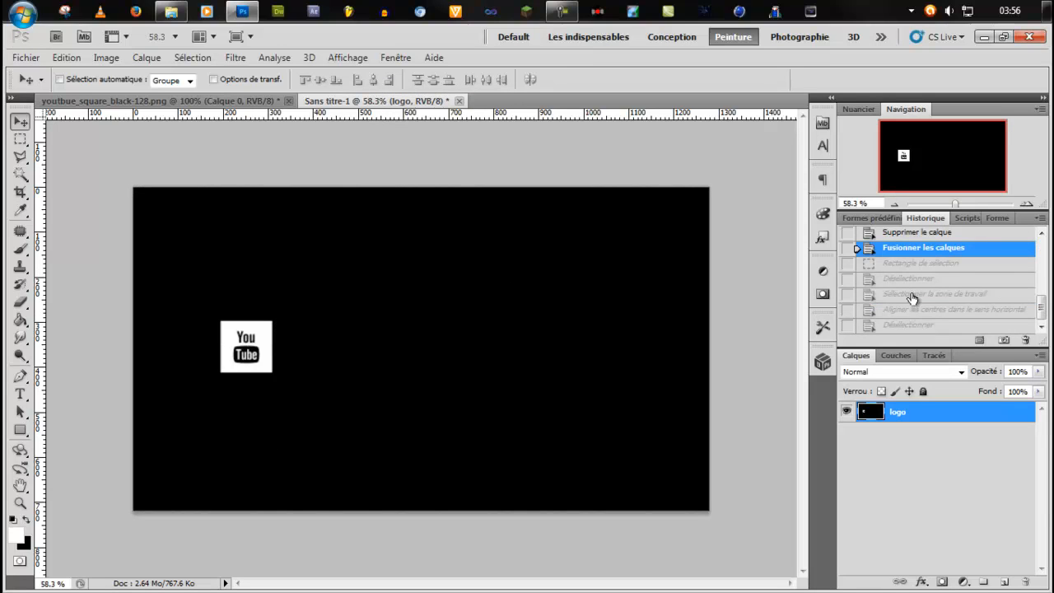
scroll(916, 291, "up", 3)
left_click(918, 287)
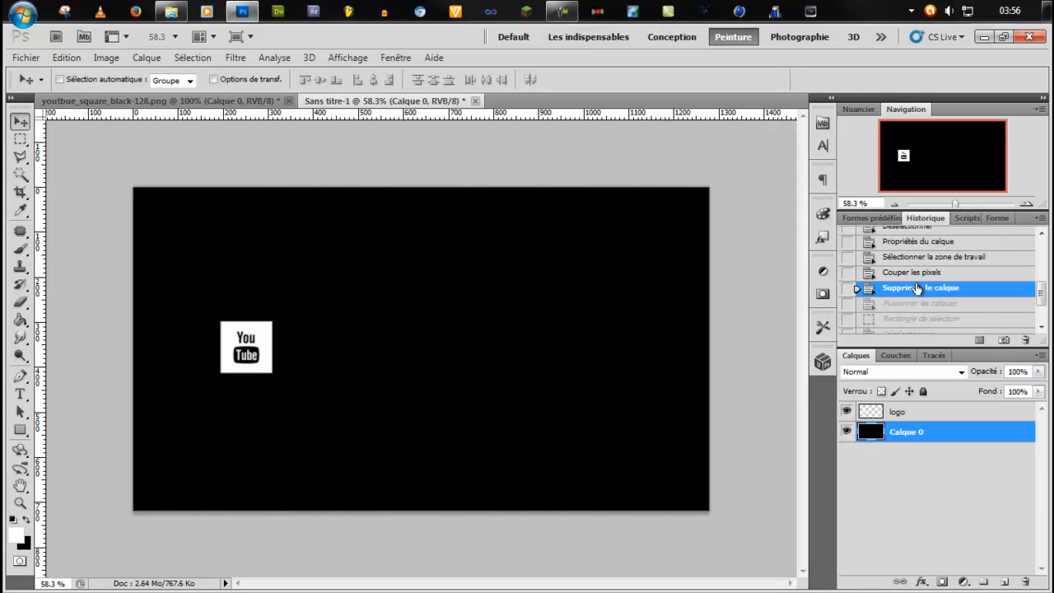
Centre the separate logo layer horizontally on the whole canvas, and deselect.
left_click(900, 412)
key("ctrl+a")
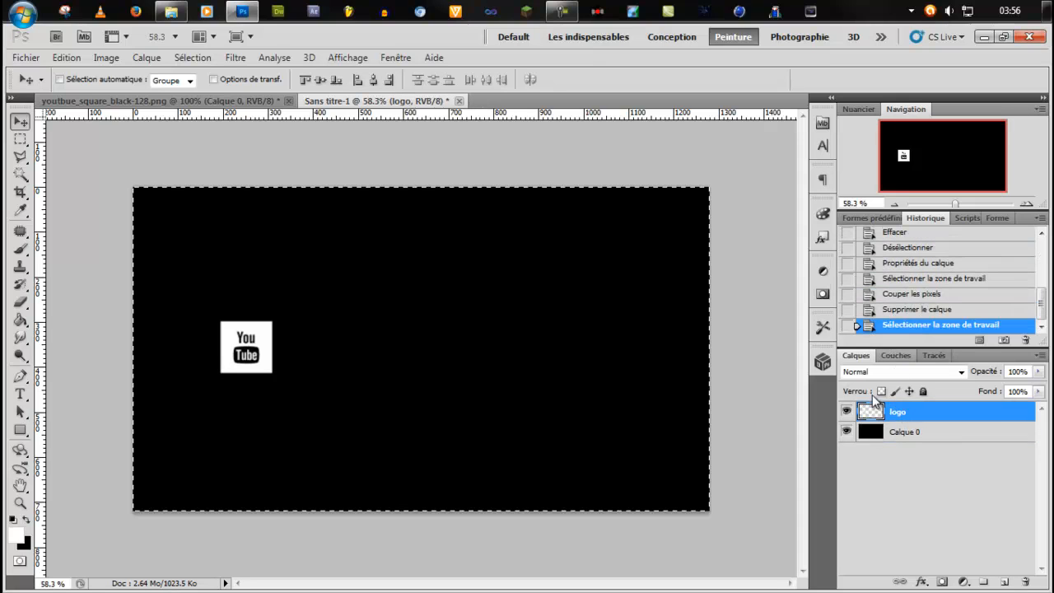
left_click(372, 80)
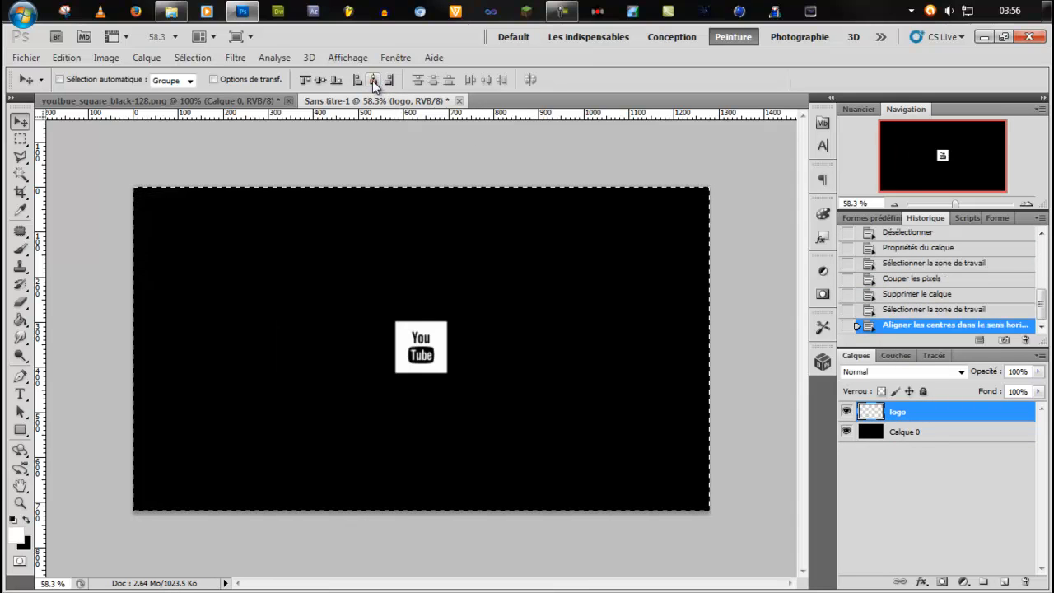
key("ctrl+d")
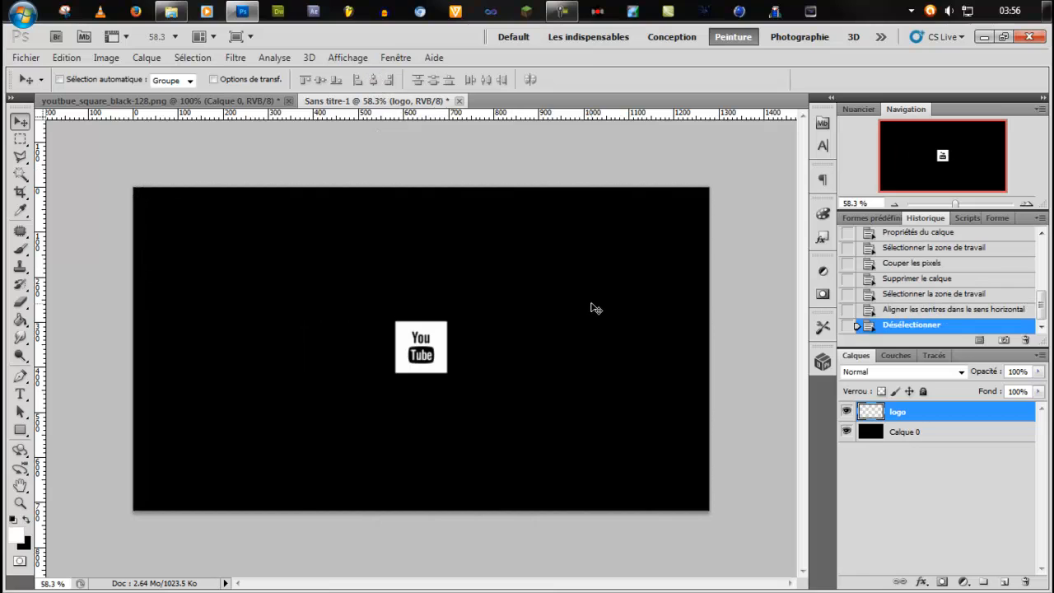
scroll(454, 344, "up", 5)
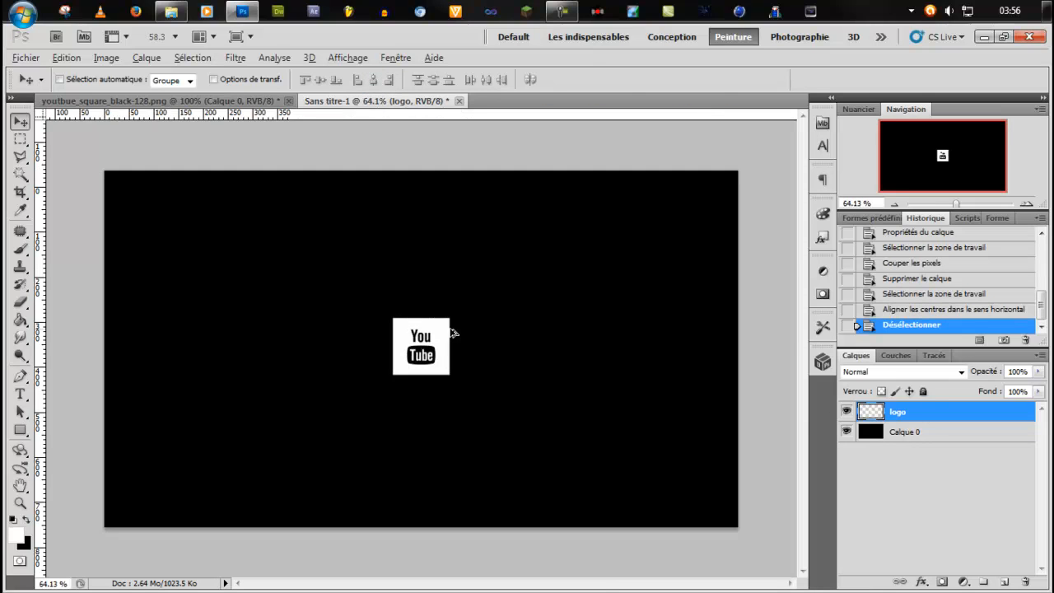
scroll(454, 344, "down", 5)
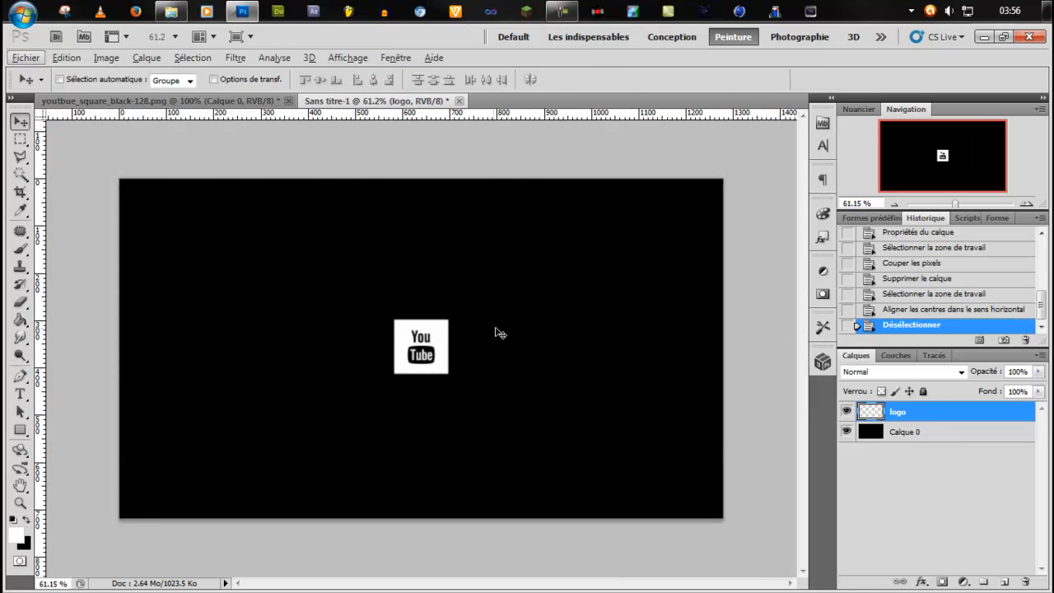
Merge the centred logo layer with the black Calque 0 background.
key("m")
left_click(924, 431, "shift")
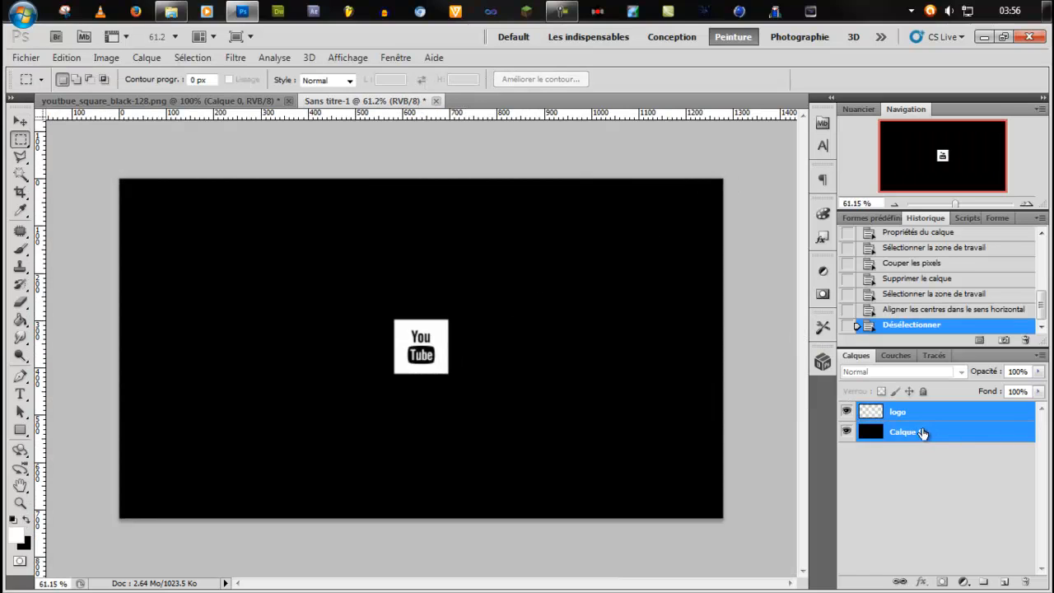
key("ctrl+e")
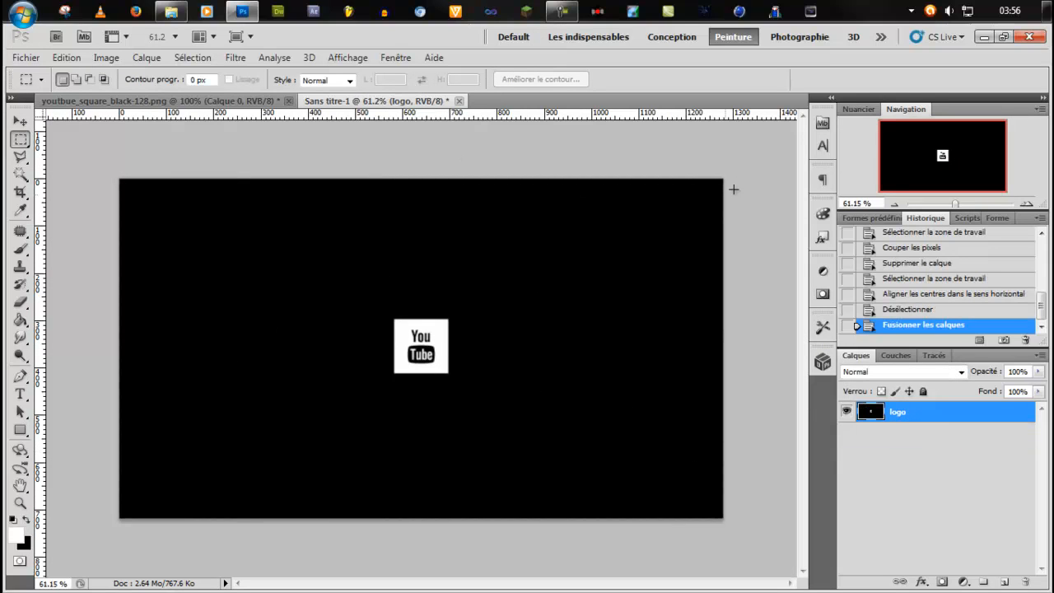
Select the full-height area right of the logo and extend its left edge to about 699 px, just beside the logo.
left_click_drag(680, 292, 454, 530)
scroll(425, 393, "up", 11)
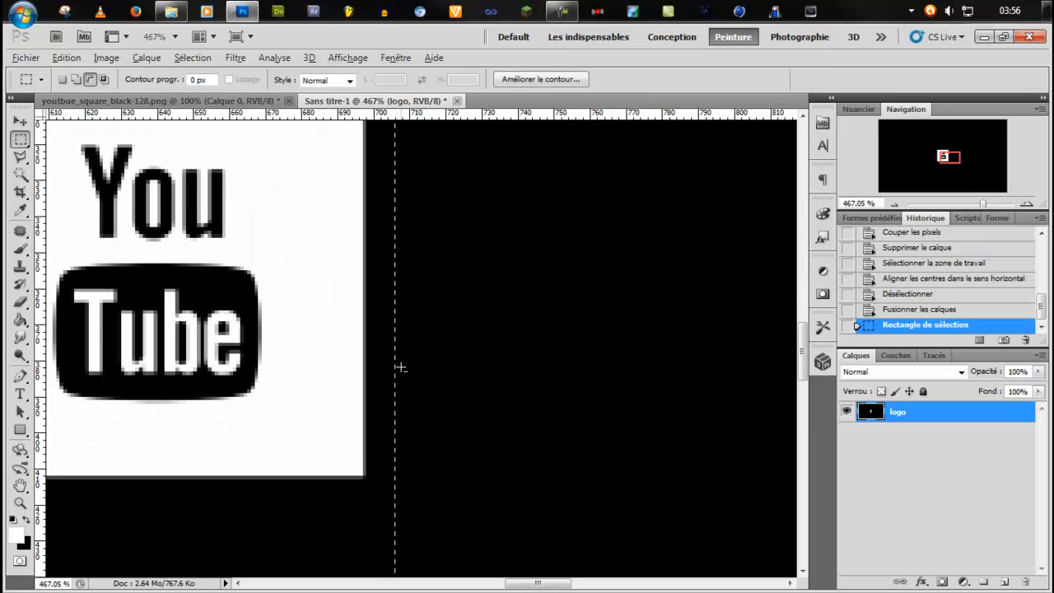
key("alt")
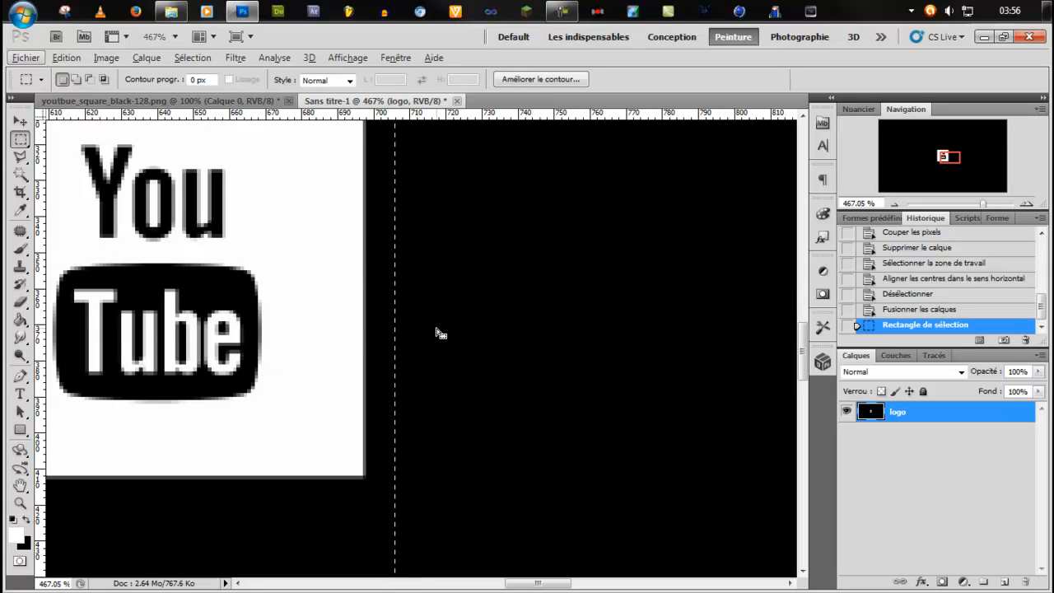
right_click(464, 314)
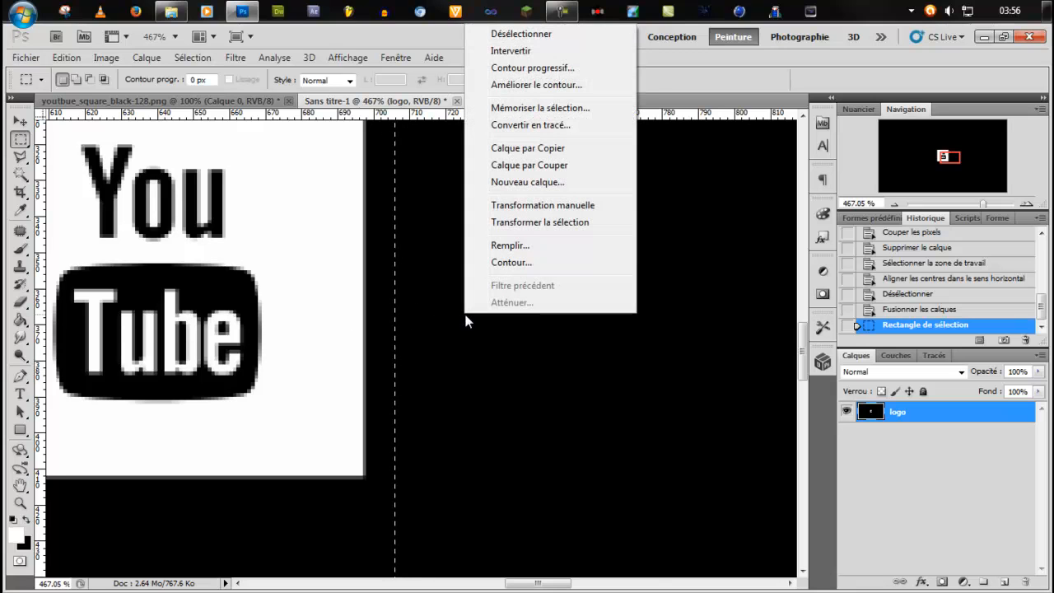
right_click(431, 390)
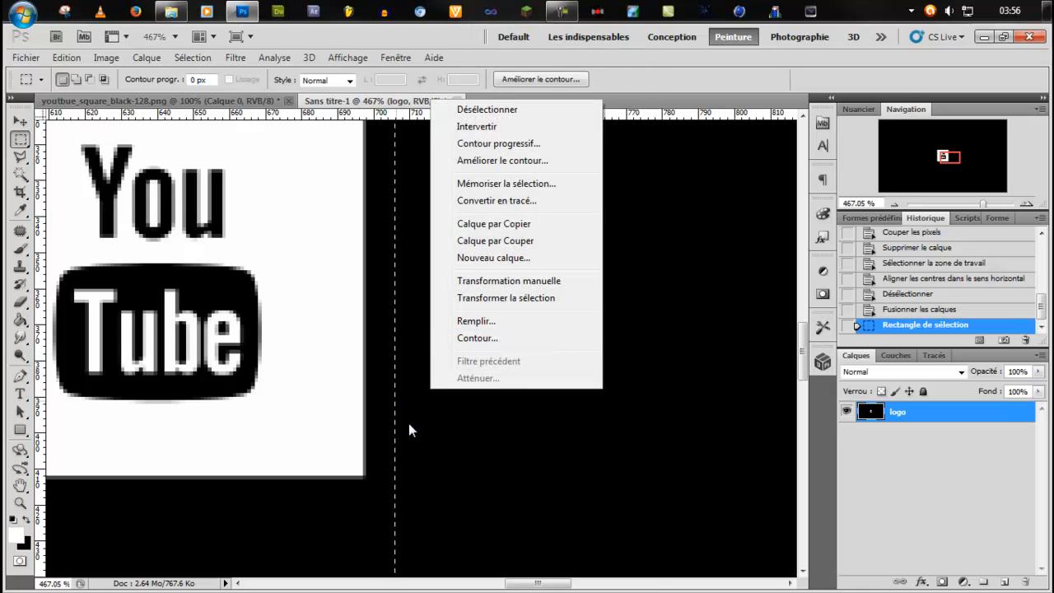
left_click(544, 300)
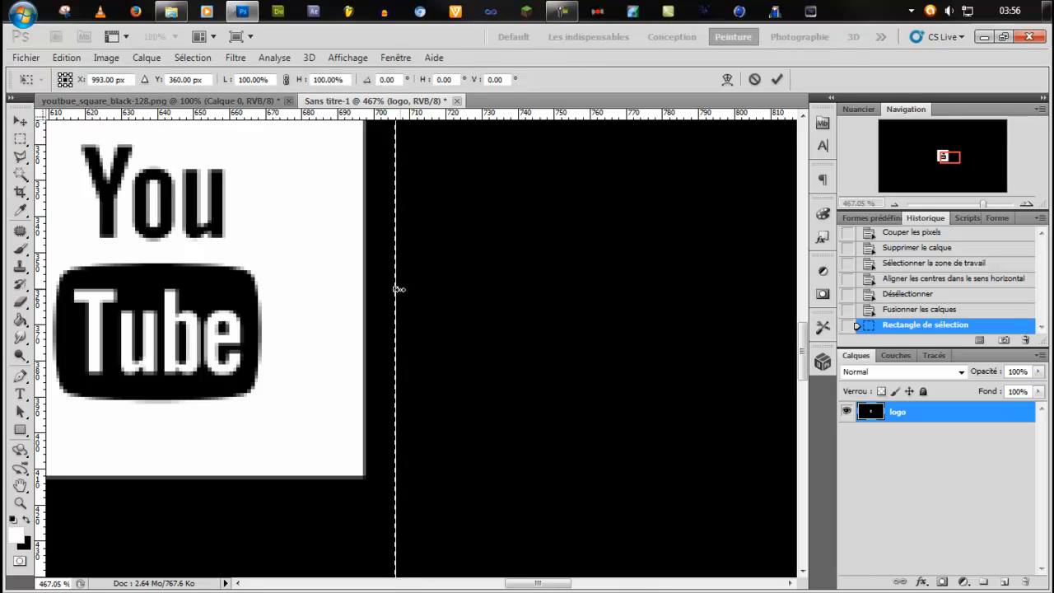
left_click_drag(396, 293, 374, 290)
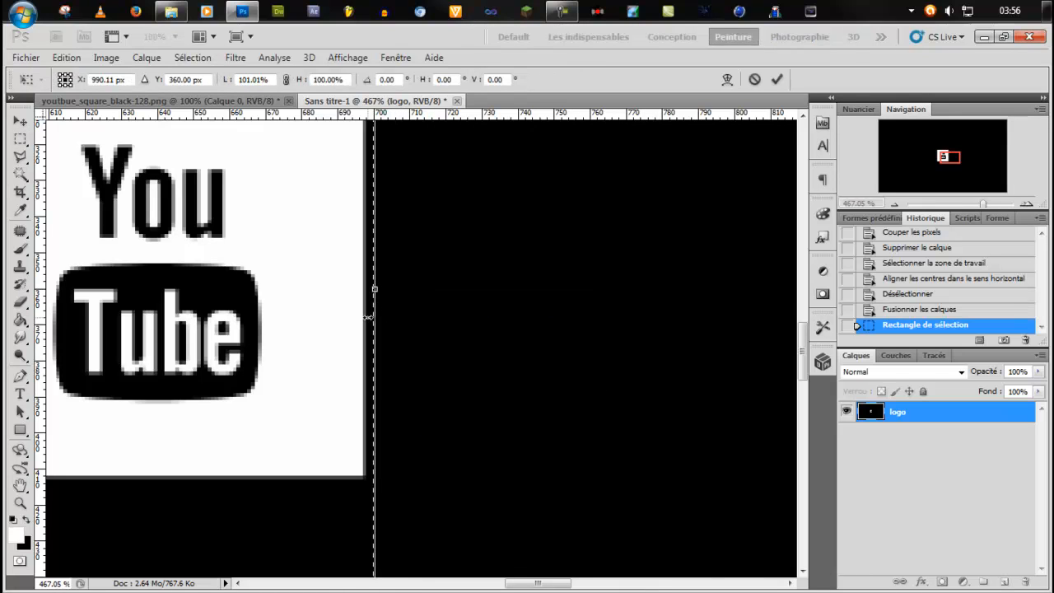
scroll(370, 318, "up", 3)
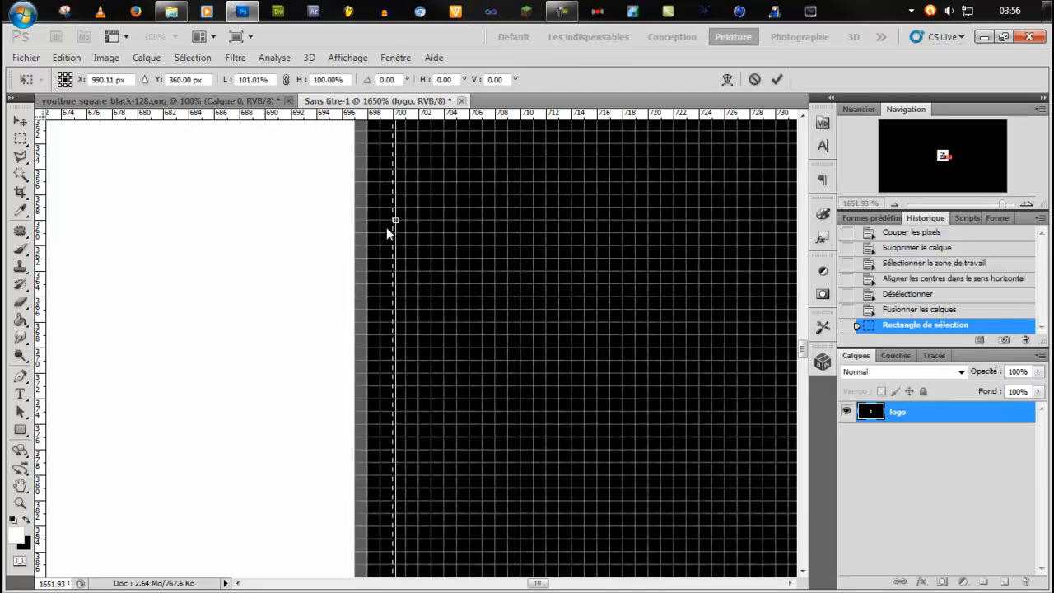
left_click_drag(391, 220, 384, 222)
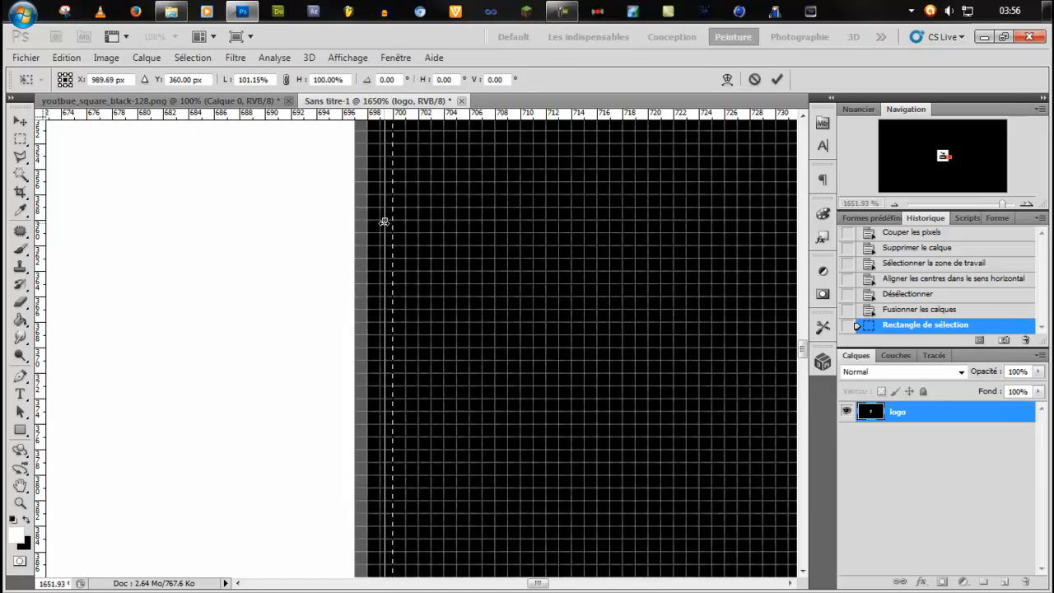
key("Return")
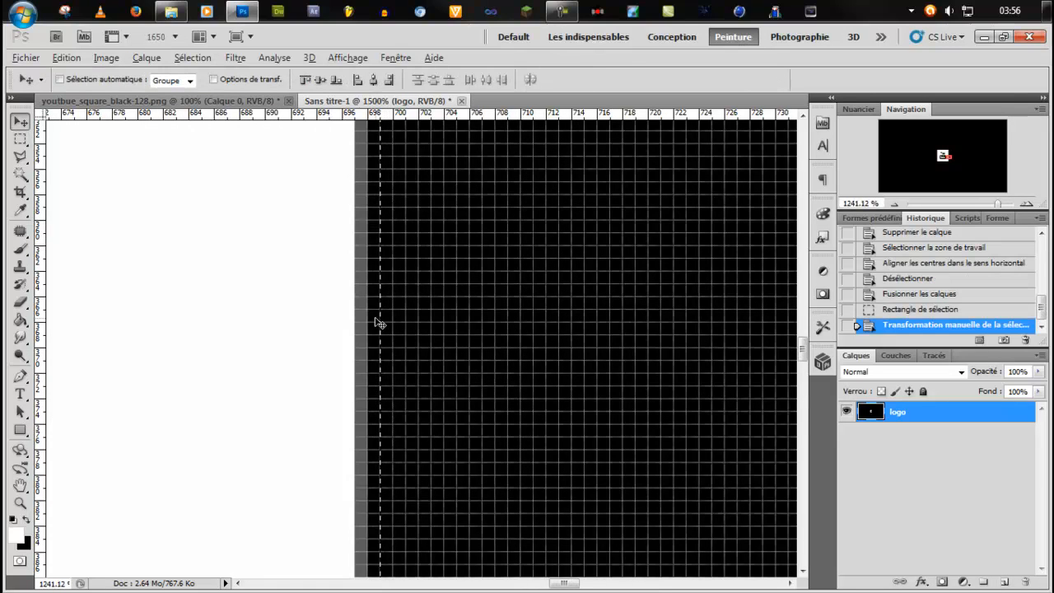
Erase the selected black area to the right of the logo, and deselect.
scroll(377, 322, "down", 3)
scroll(378, 322, "down", 5)
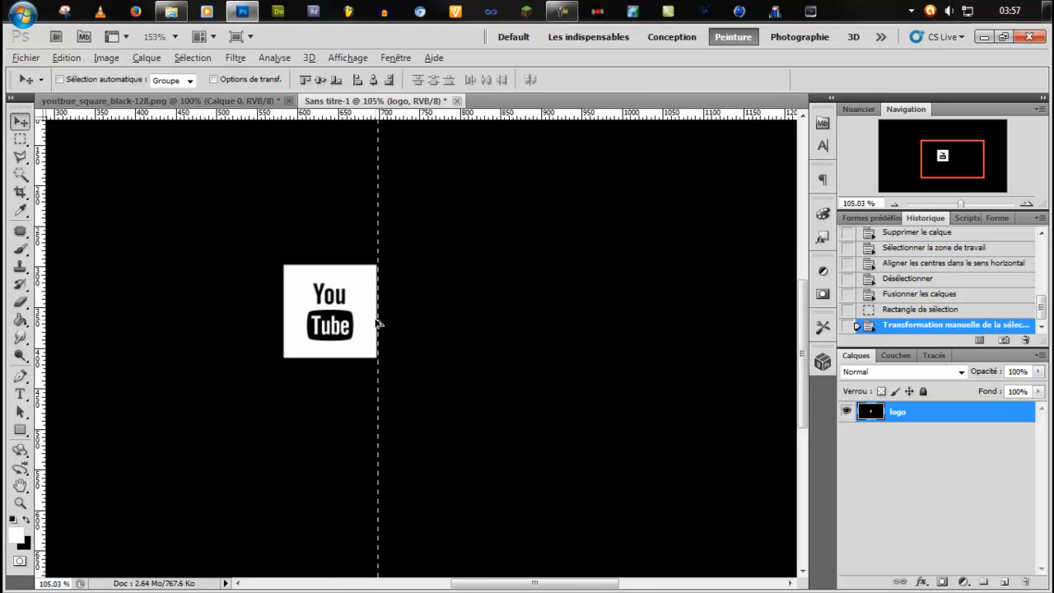
scroll(378, 323, "down", 1)
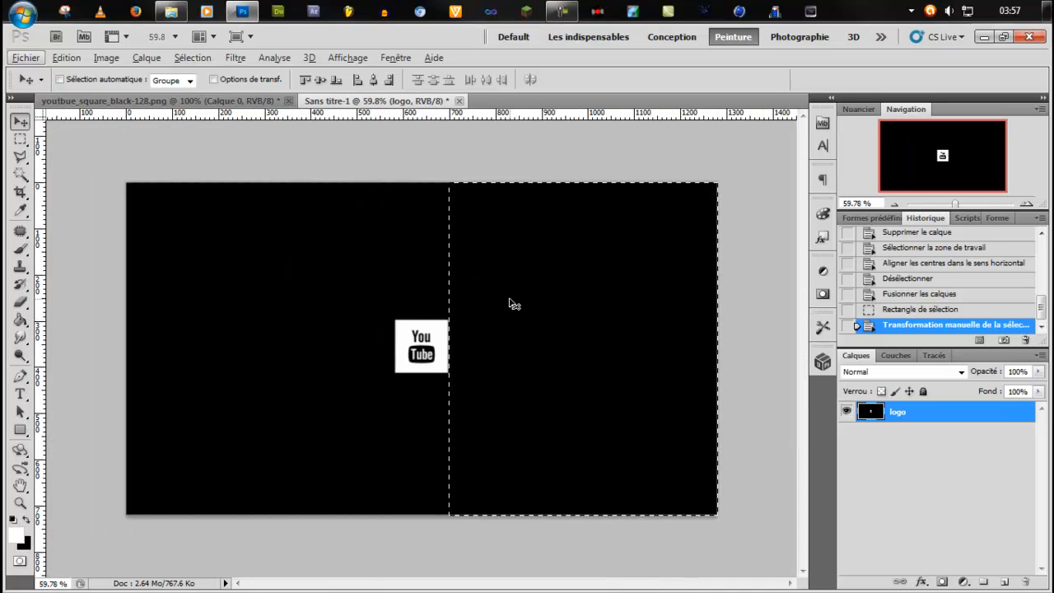
key("Delete")
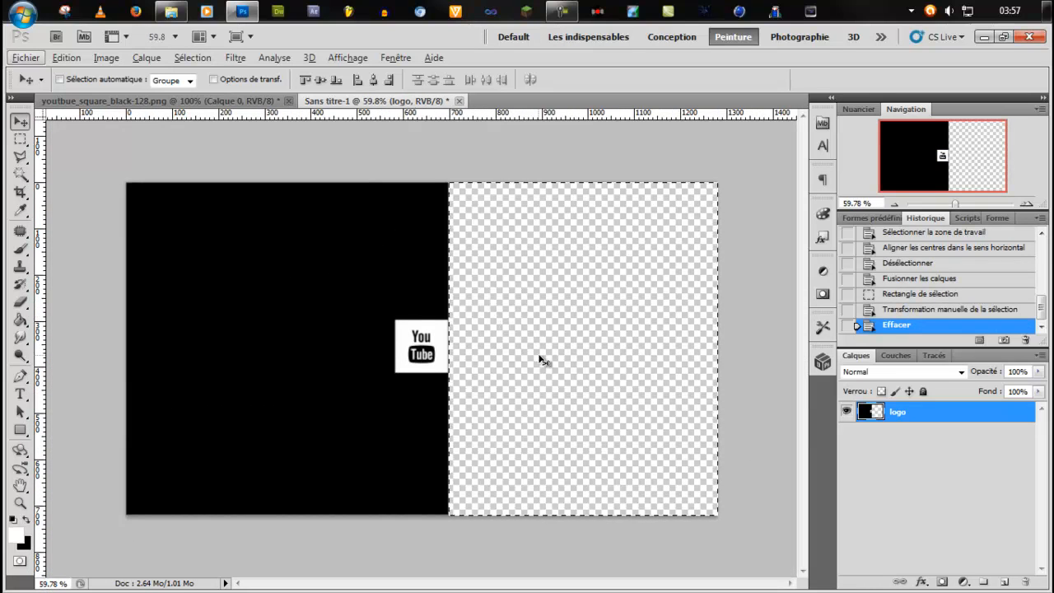
left_click(508, 304)
left_click(496, 256)
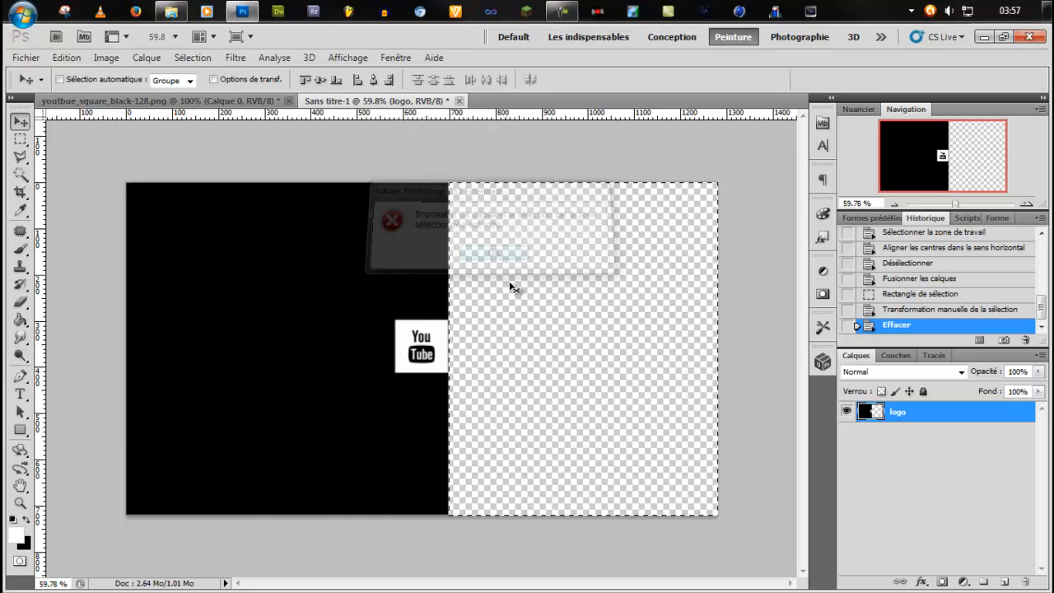
key("ctrl+d")
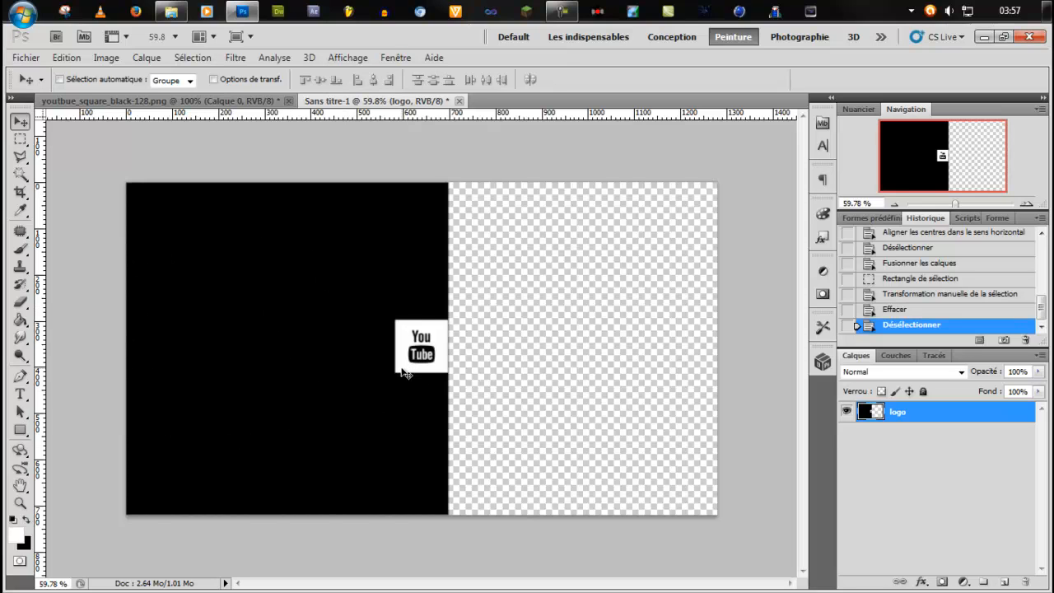
Undo the last cut in youtbue_square_black-128.png, inspect the logo there, and return to Sans titre-1.
scroll(399, 364, "up", 5)
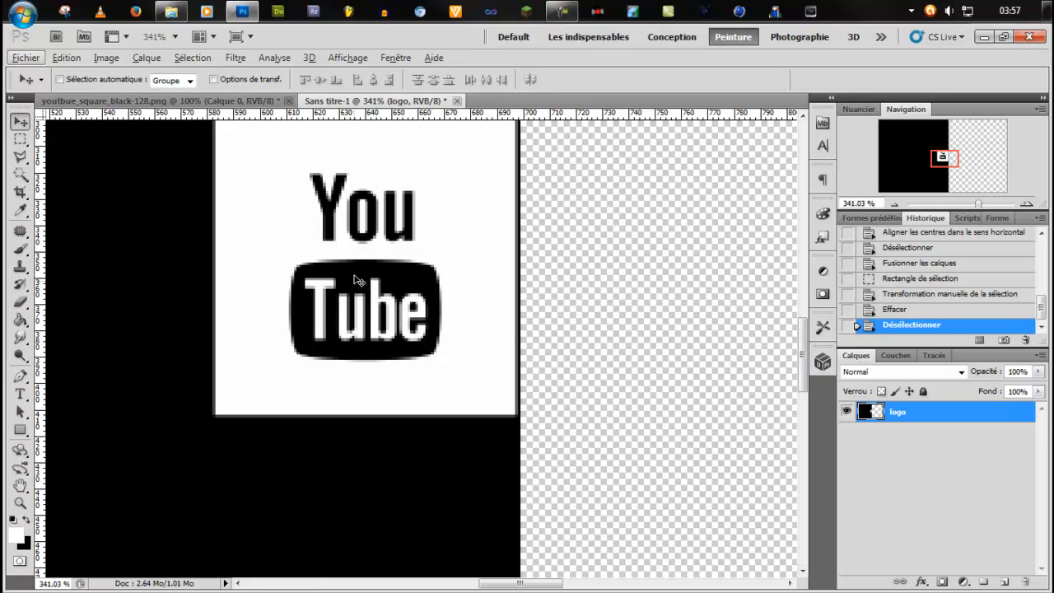
left_click(234, 101)
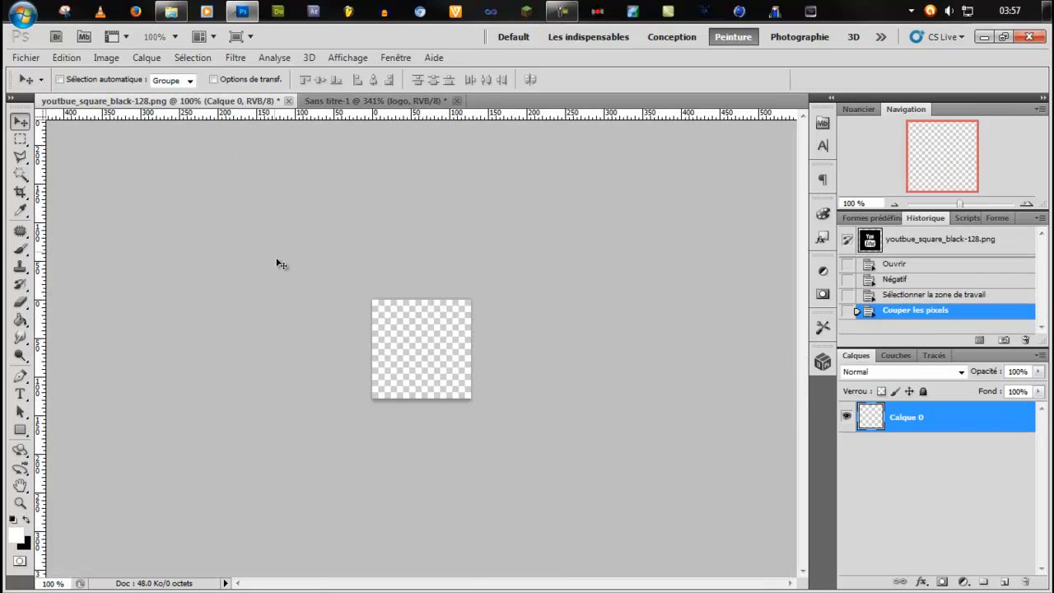
key("ctrl+z")
scroll(400, 353, "up", 5)
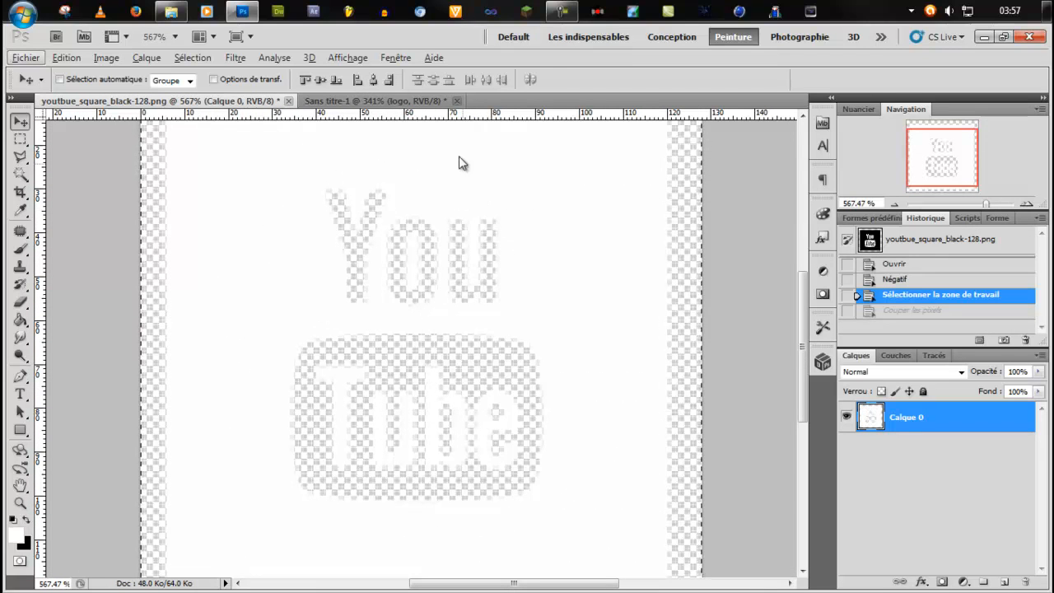
left_click(375, 100)
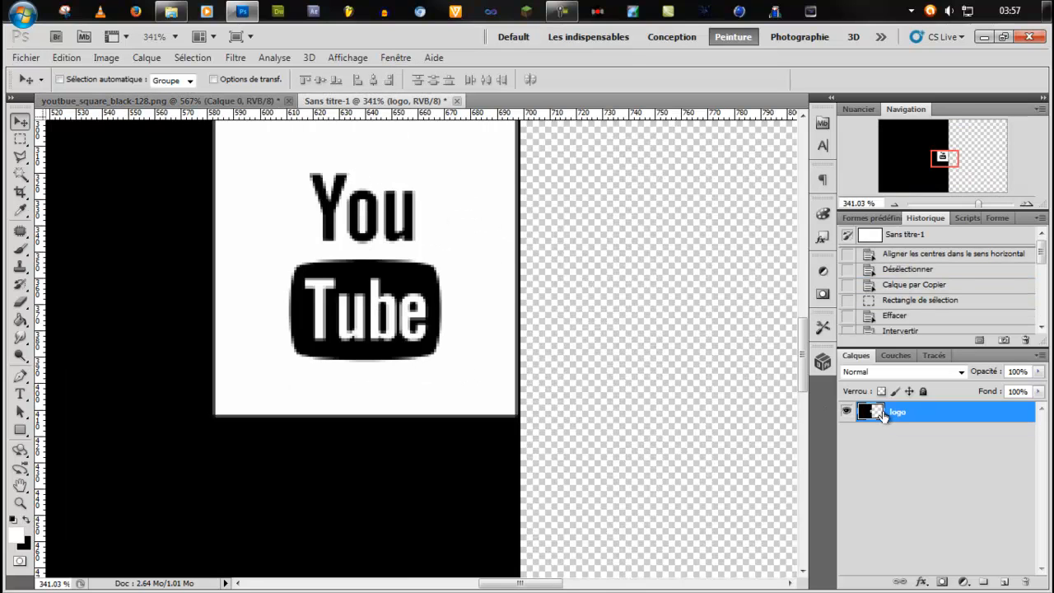
Save a copy of the trimmed logo image as a PNG named logo in Nouveau dossier.
scroll(433, 345, "down", 5)
scroll(363, 309, "down", 6)
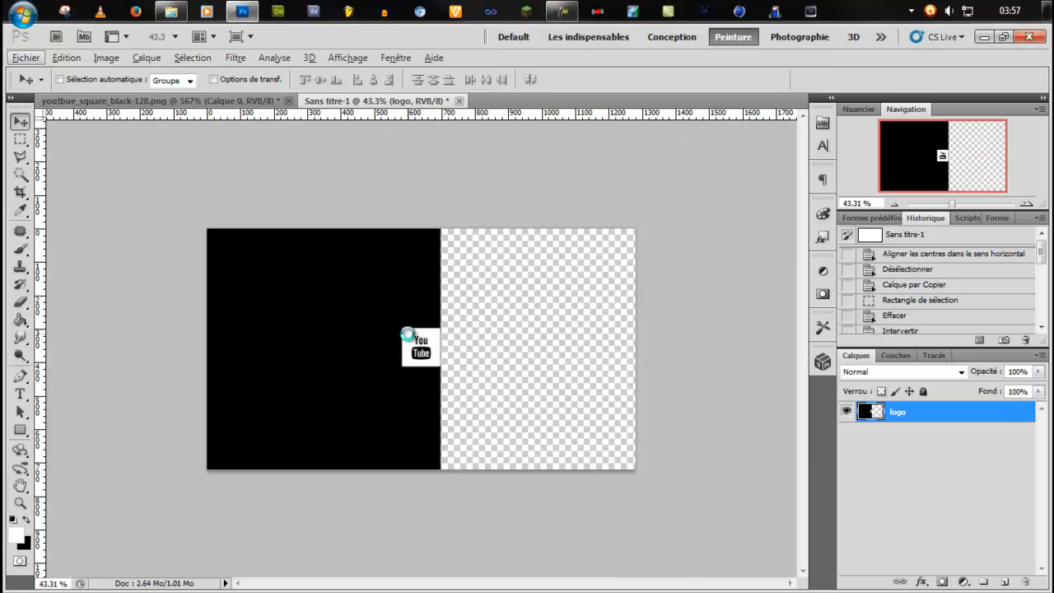
key("ctrl+shift+s")
left_click(558, 352)
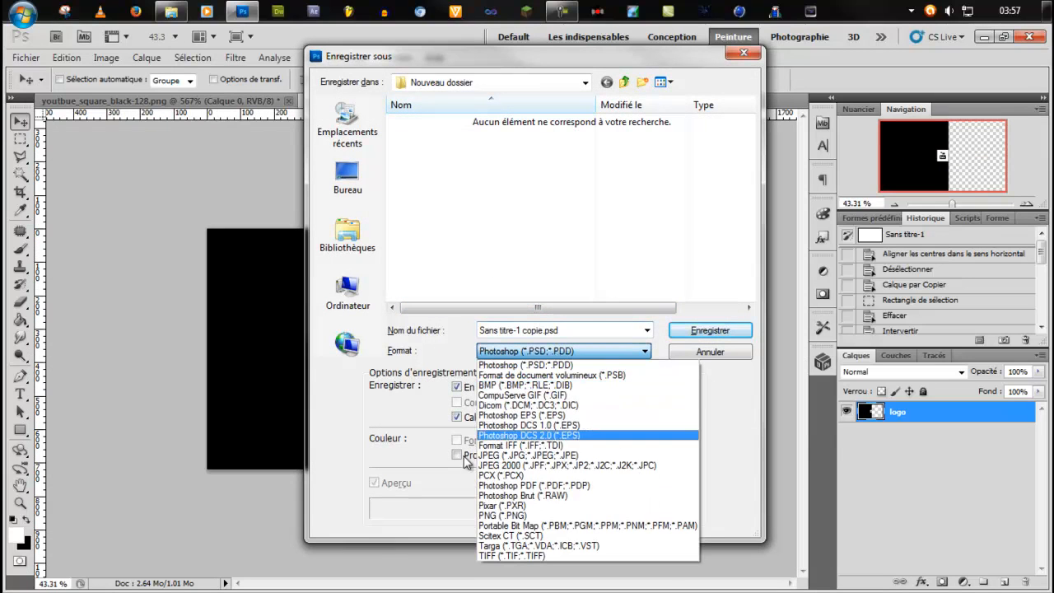
left_click(514, 509)
left_click(521, 333)
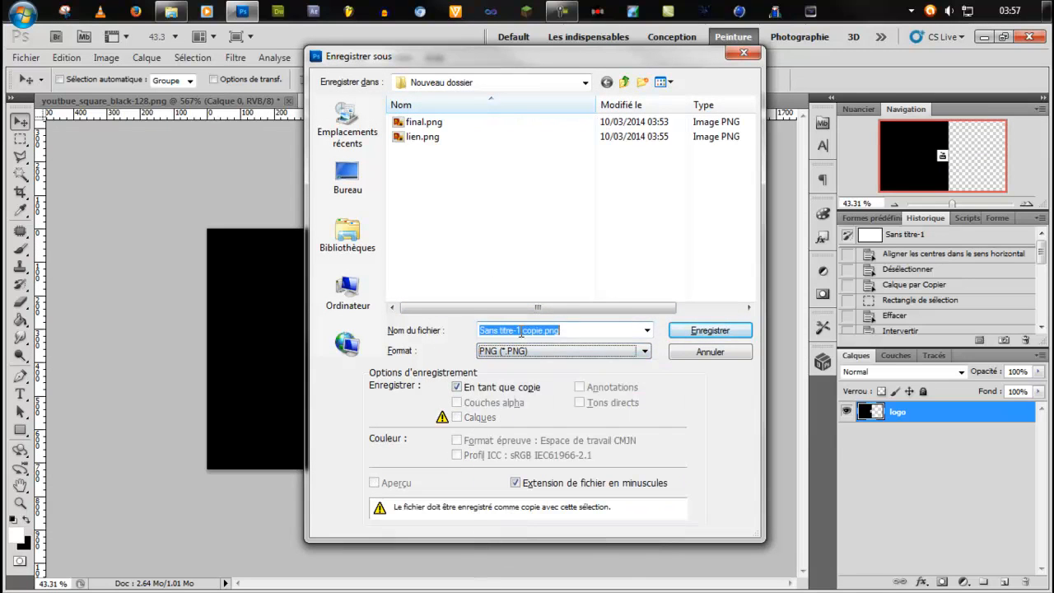
type("logo")
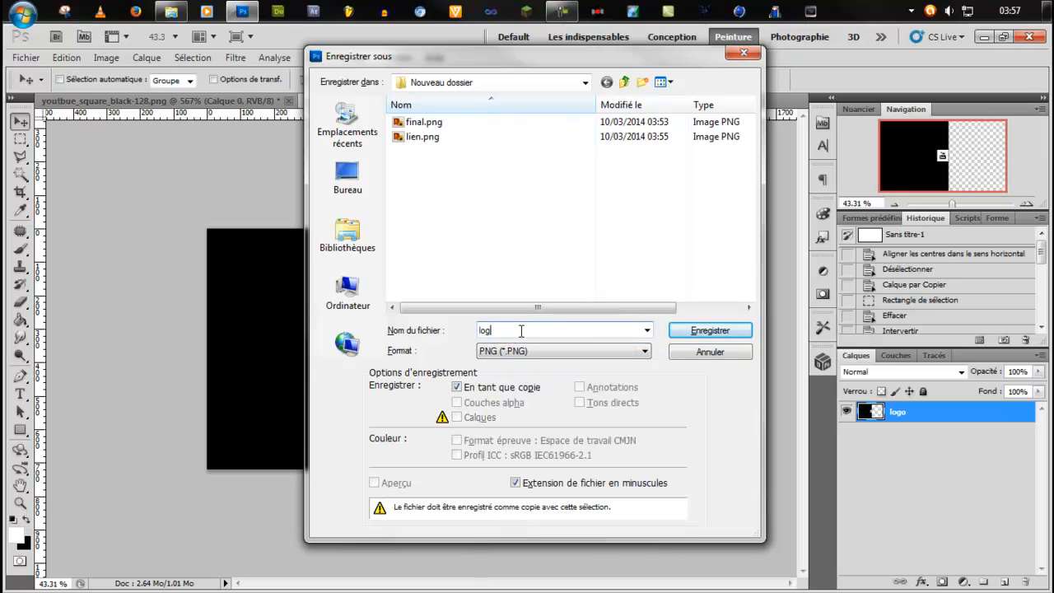
key("Return")
key("Return")
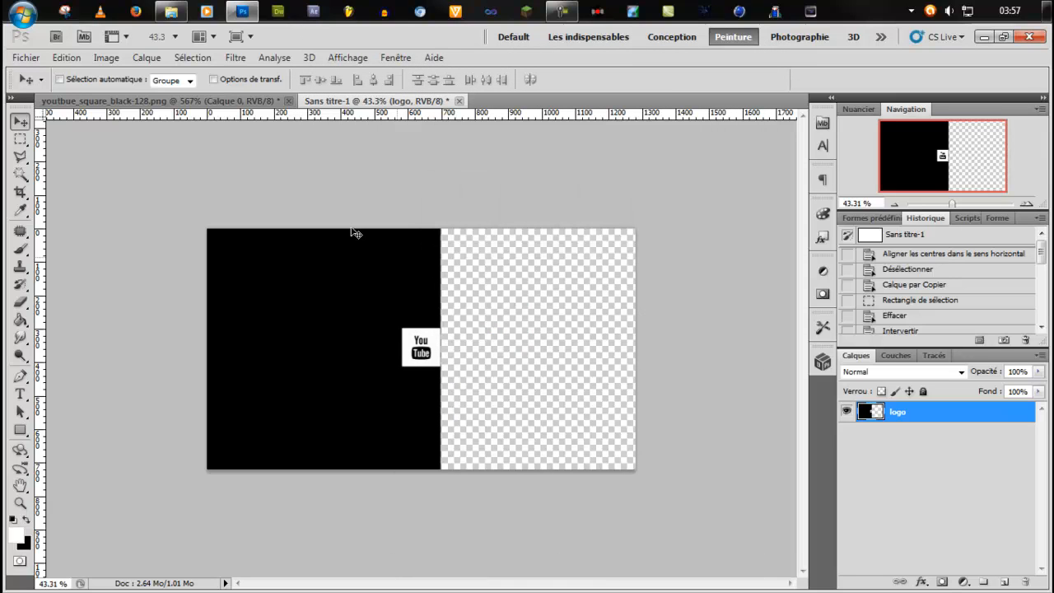
Quit Photoshop without saving the changes to Sans titre-1 and youtbue_square_black-128.png.
left_click(1029, 36)
left_click(528, 254)
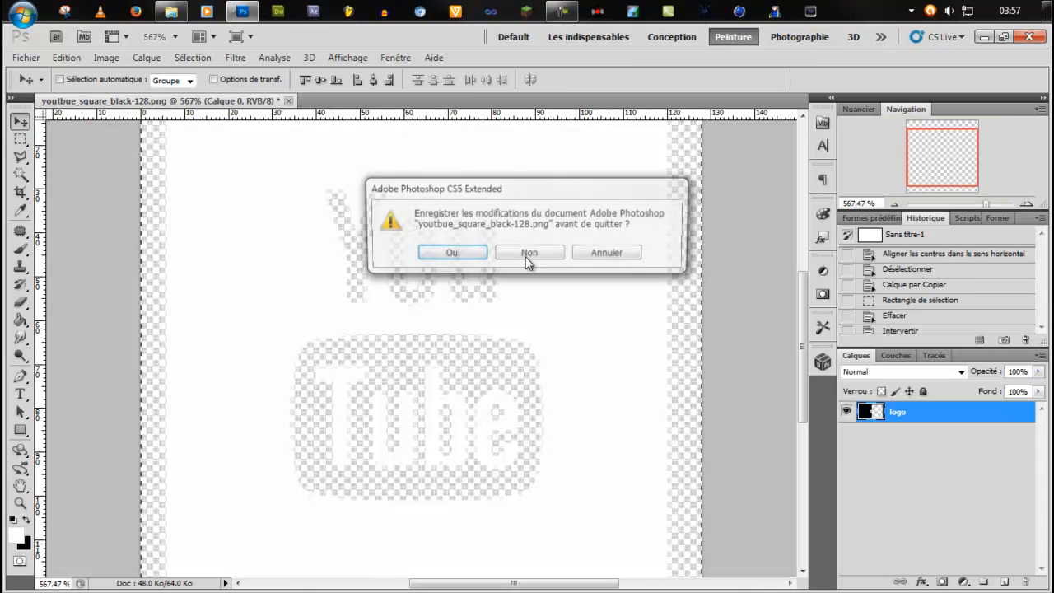
left_click(527, 254)
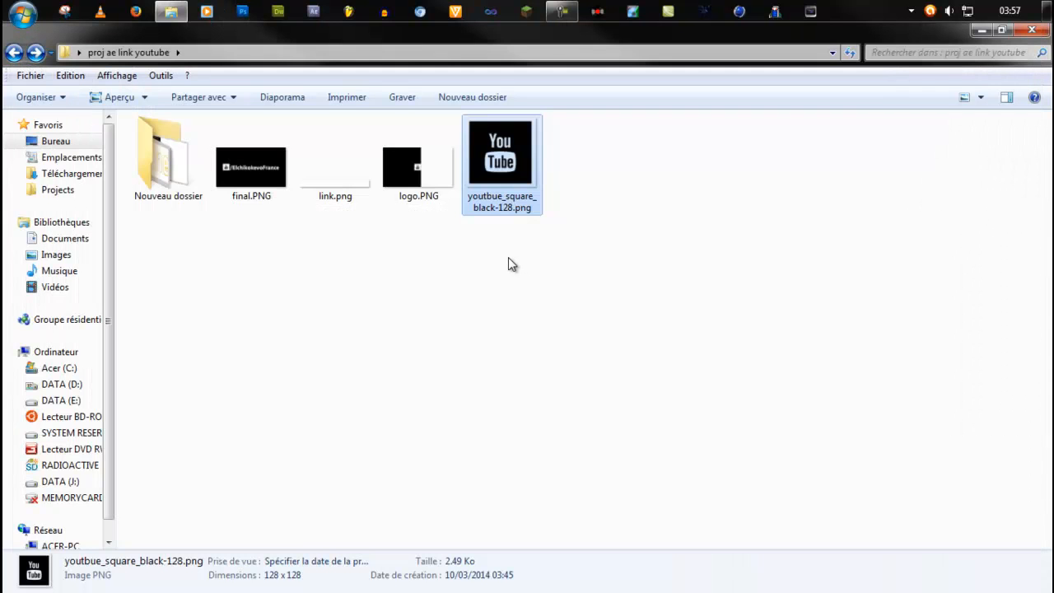
left_click(395, 310)
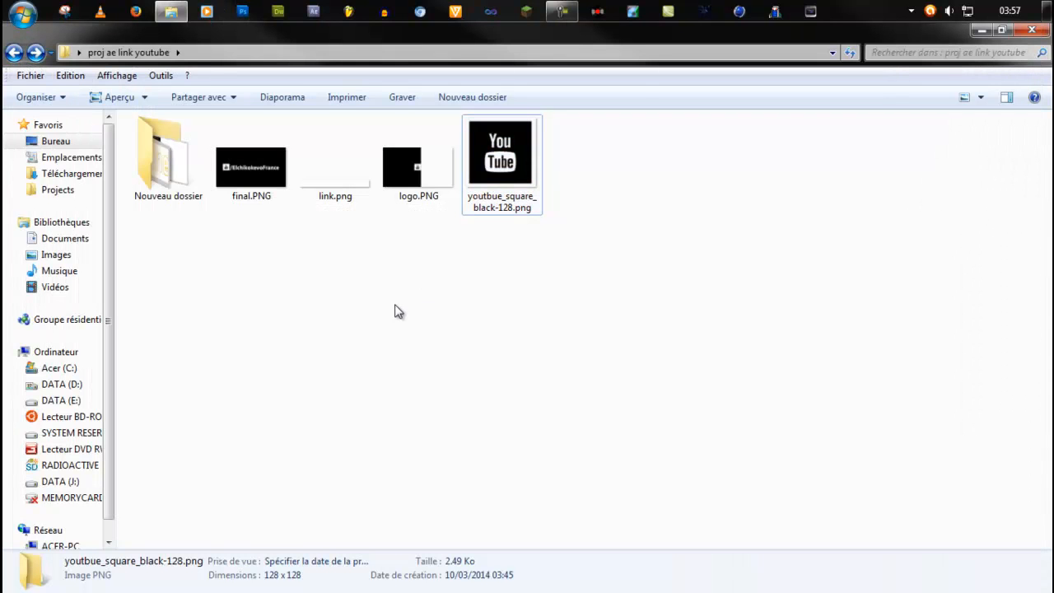
View final.PNG, link.png and logo.PNG from the proj ae link youtube folder, and close the viewer.
left_click(281, 185)
double_click(280, 186)
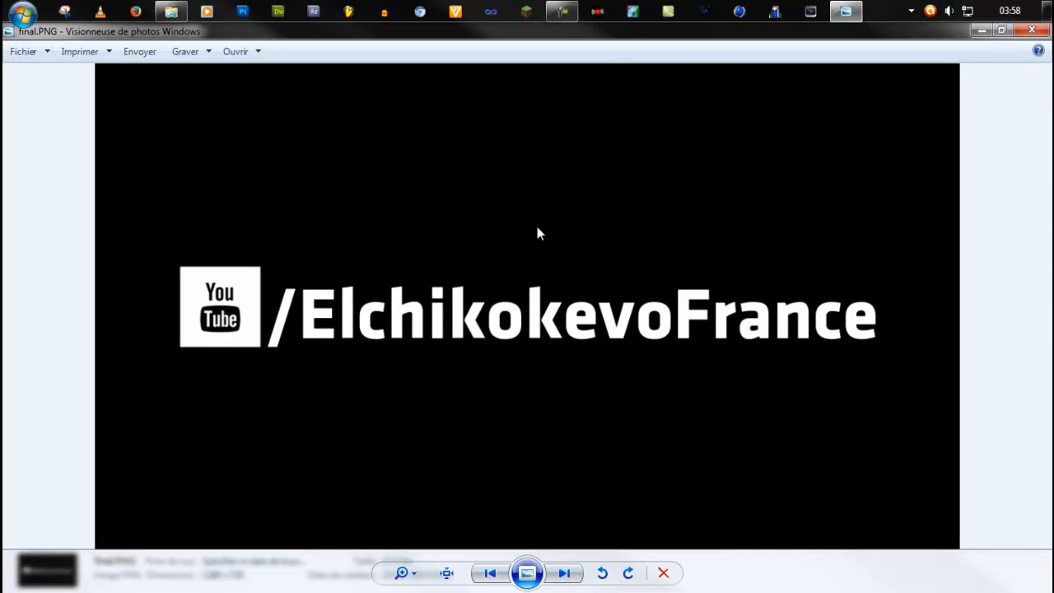
key("Right")
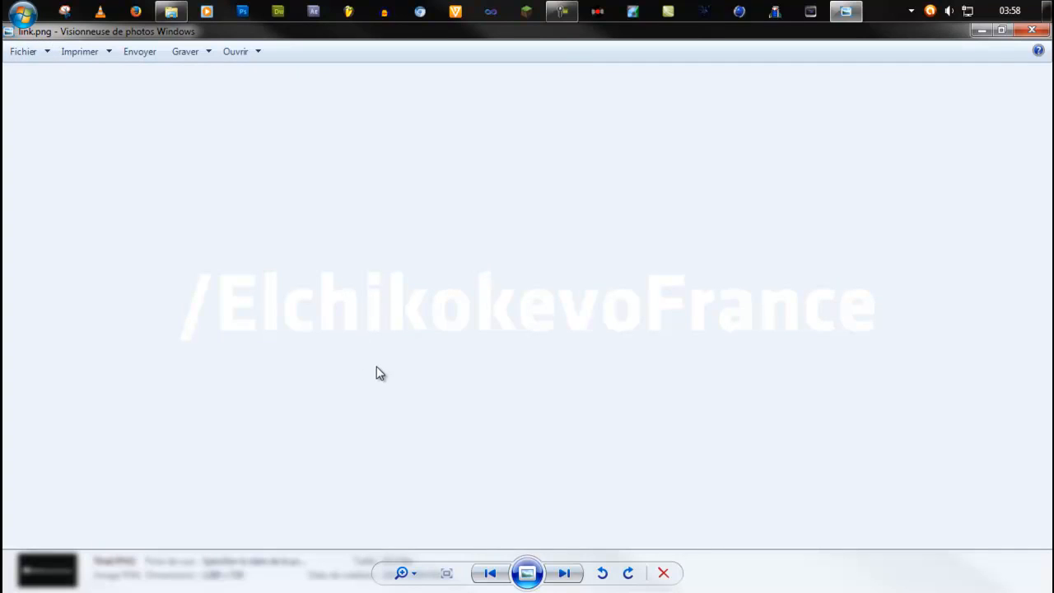
key("Right")
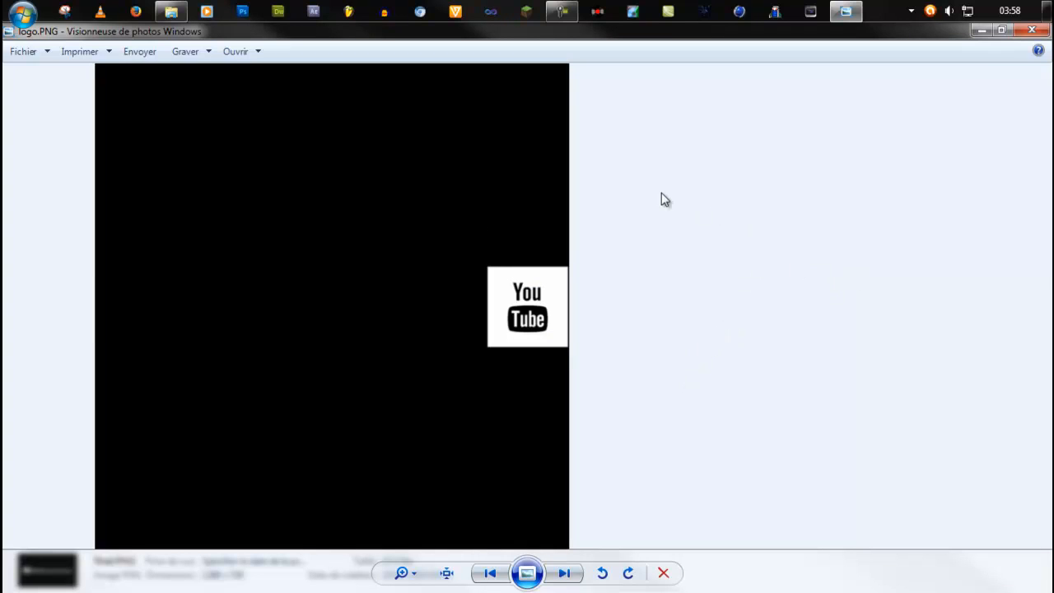
left_click(1032, 30)
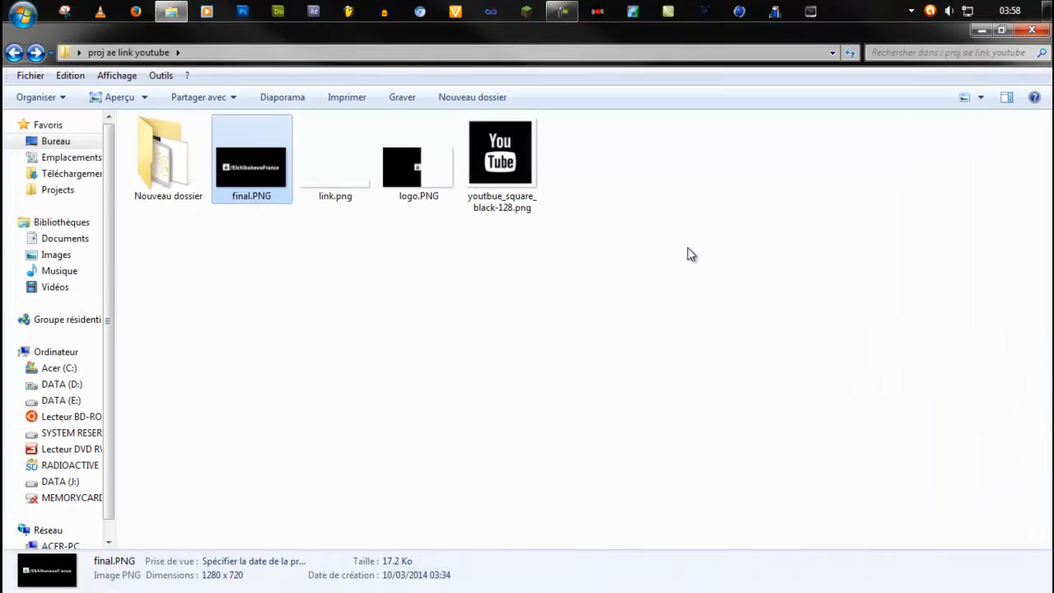
Open Nouveau dossier and review the exported final.png and logo.png there, closing the viewer when done.
double_click(188, 174)
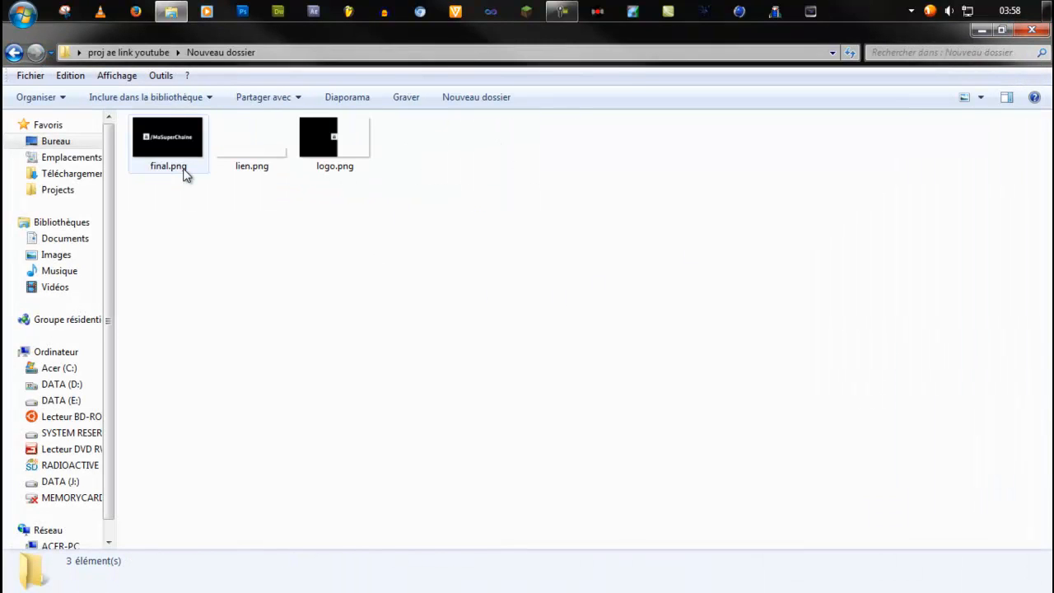
double_click(173, 151)
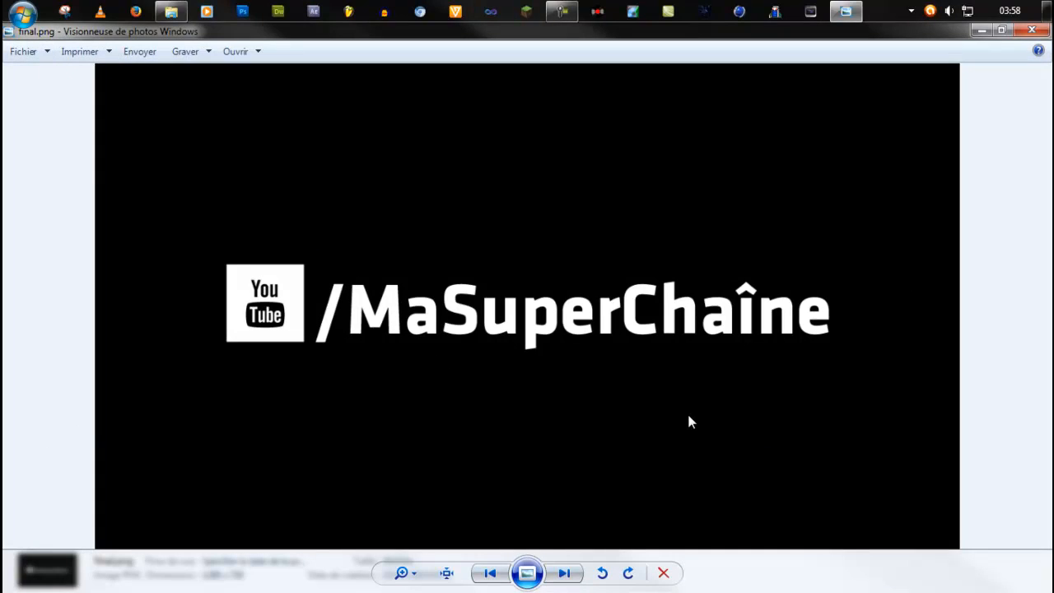
key("Right")
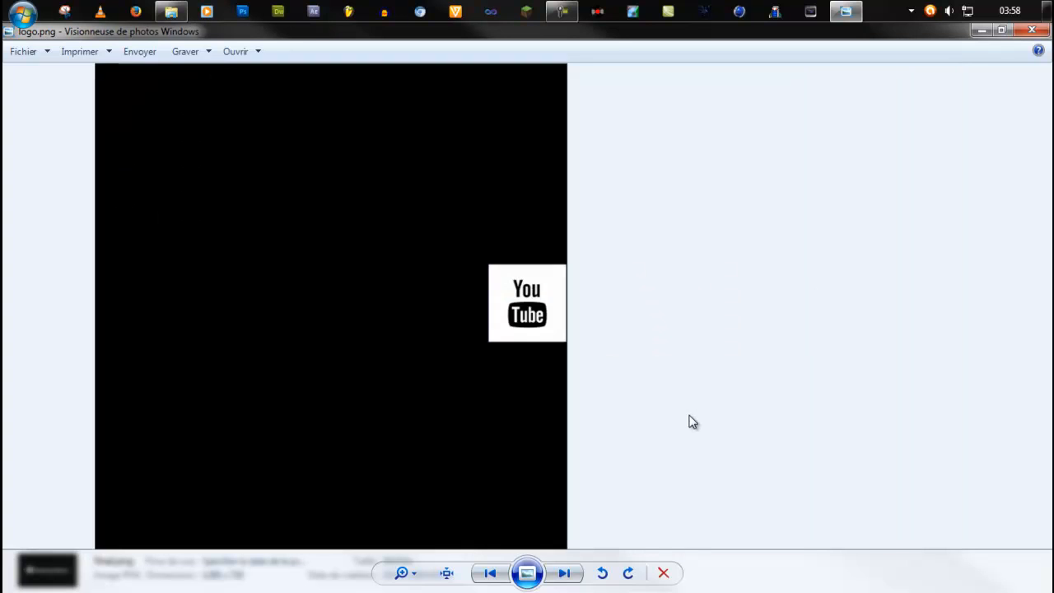
left_click(1023, 13)
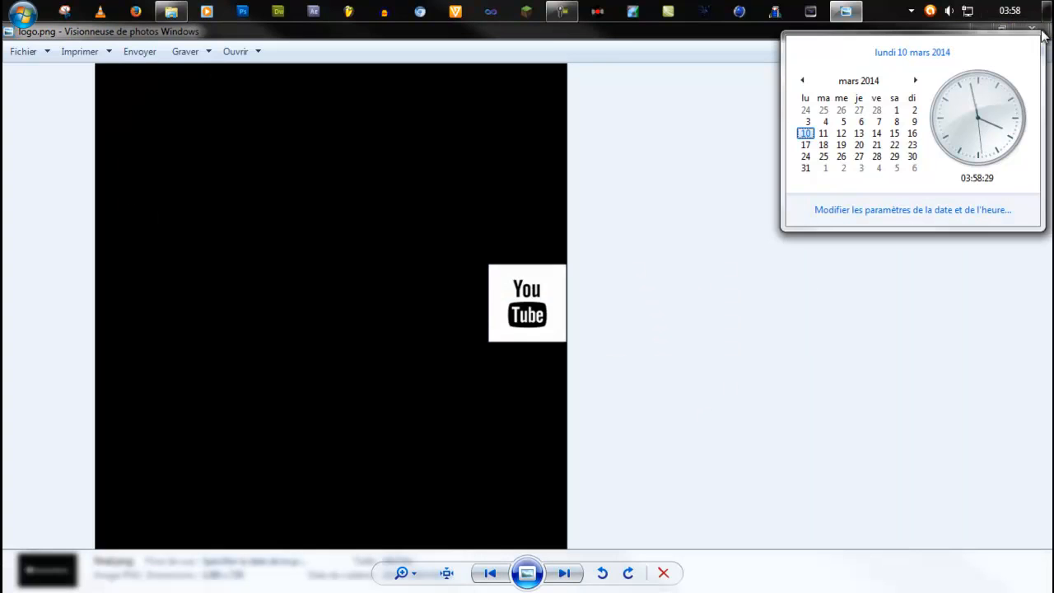
left_click(1046, 28)
left_click(1046, 29)
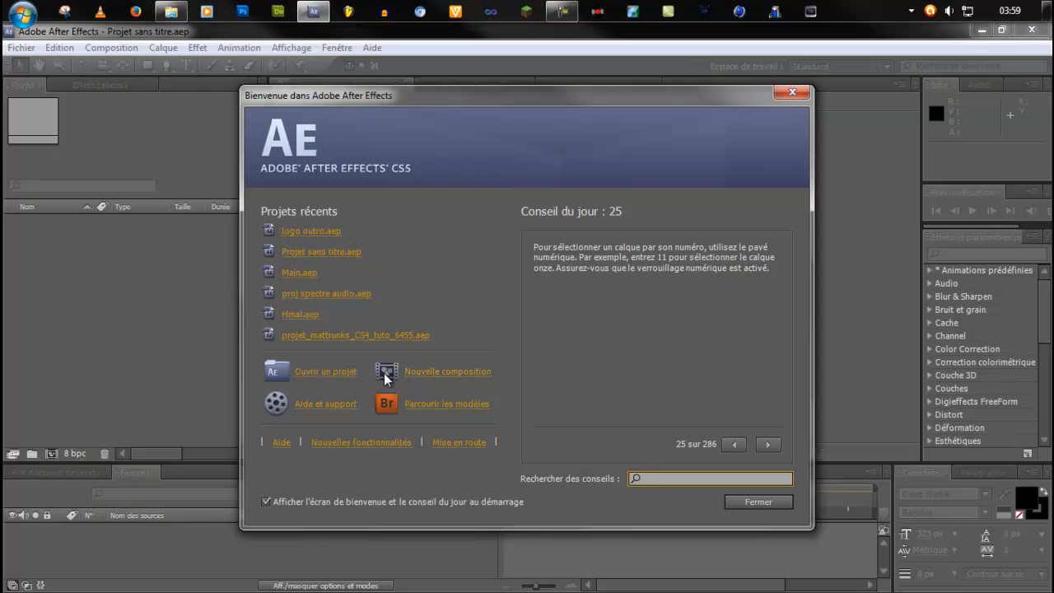
Create a 1280 x 720 px composition at 23.976 frames per second, with Intégrale resolution and a duration of 0:00:03:00.
left_click(439, 375)
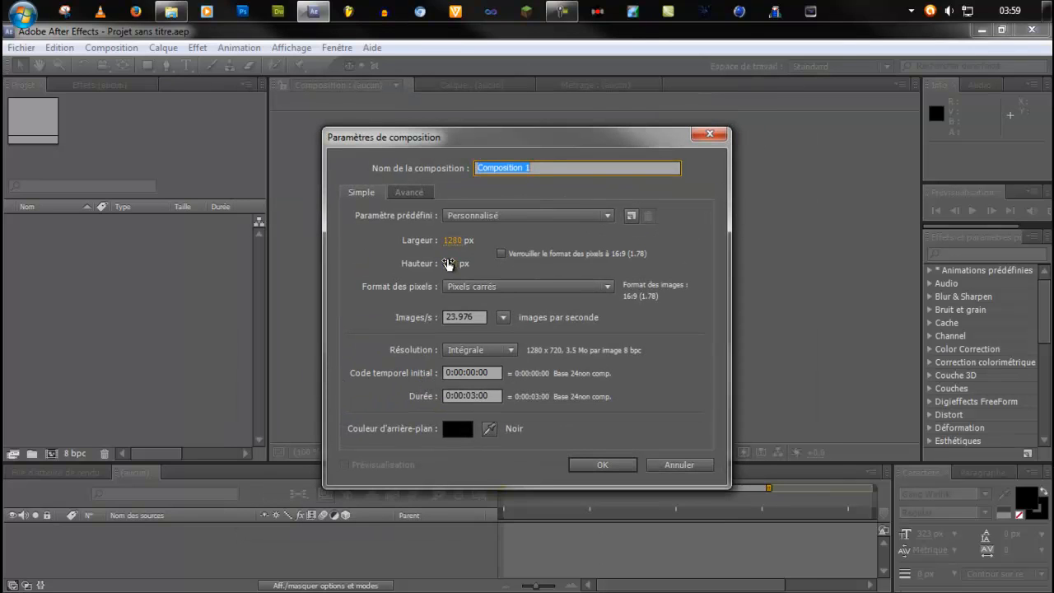
left_click(480, 317)
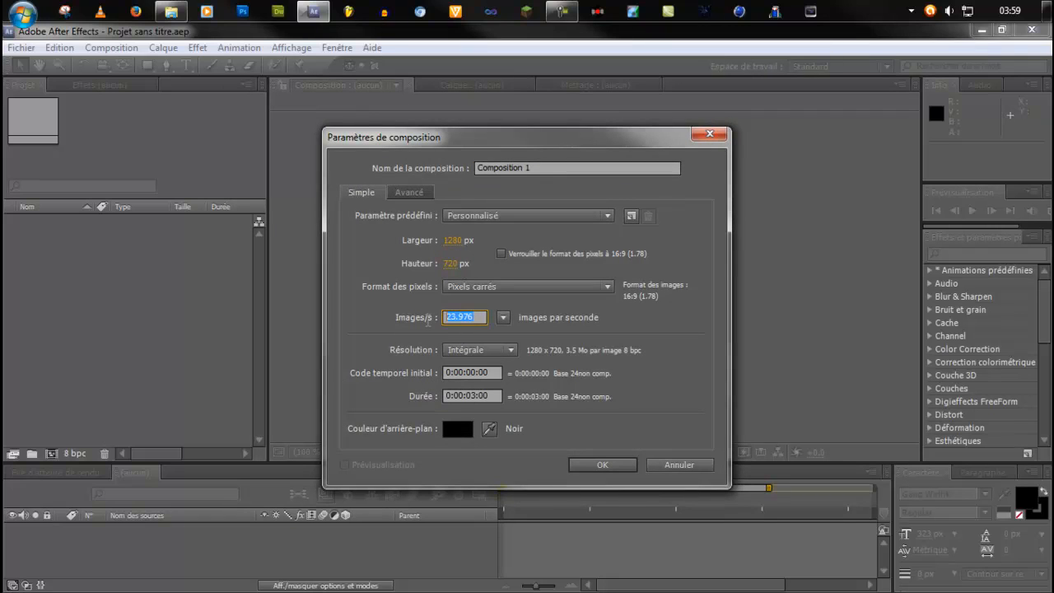
left_click(485, 317)
left_click_drag(485, 315, 362, 315)
left_click(476, 351)
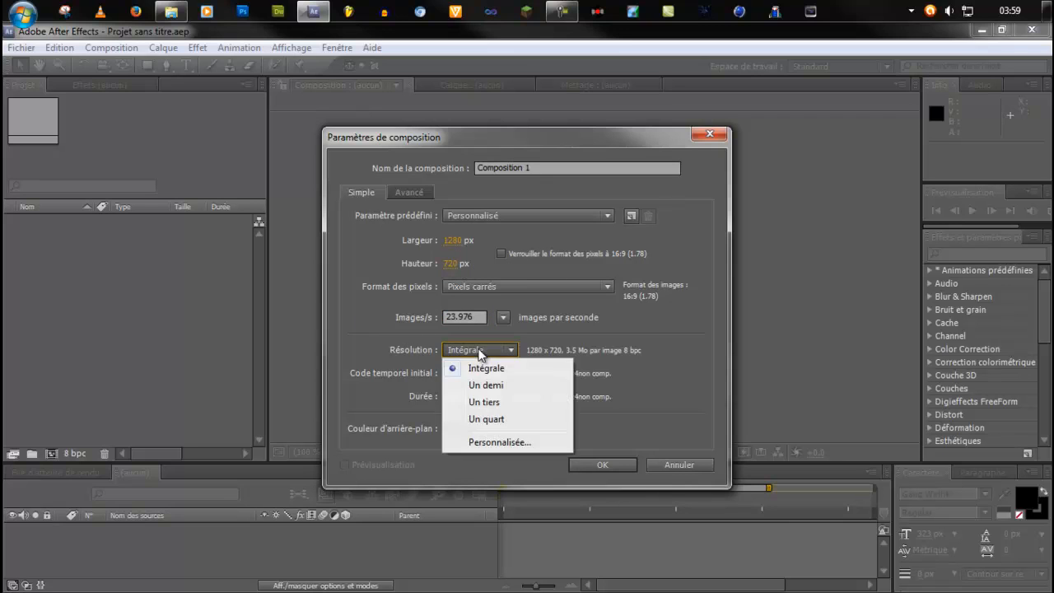
left_click(474, 367)
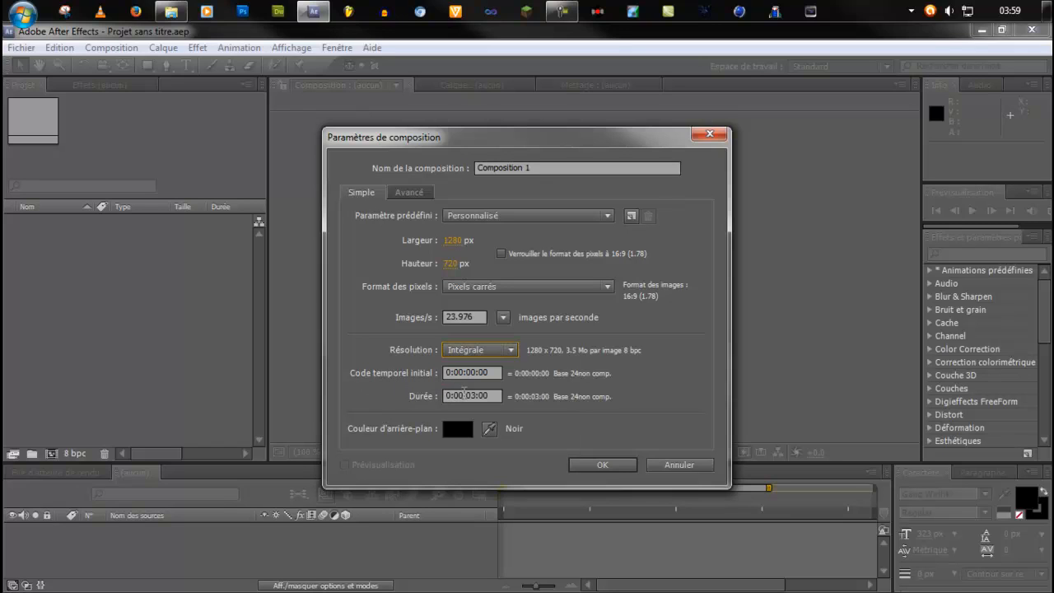
left_click_drag(472, 394, 481, 394)
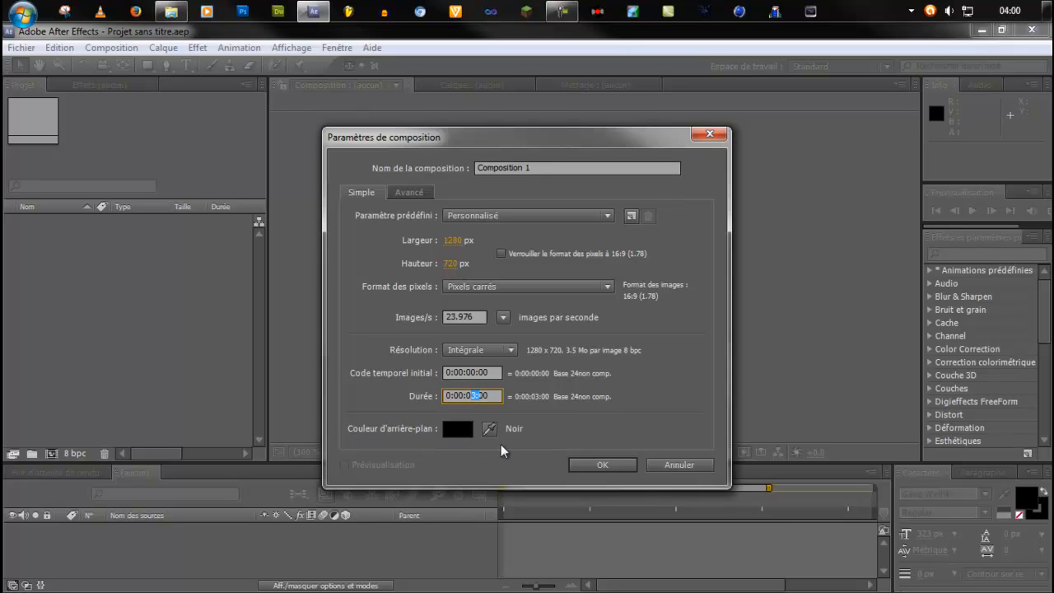
left_click(461, 429)
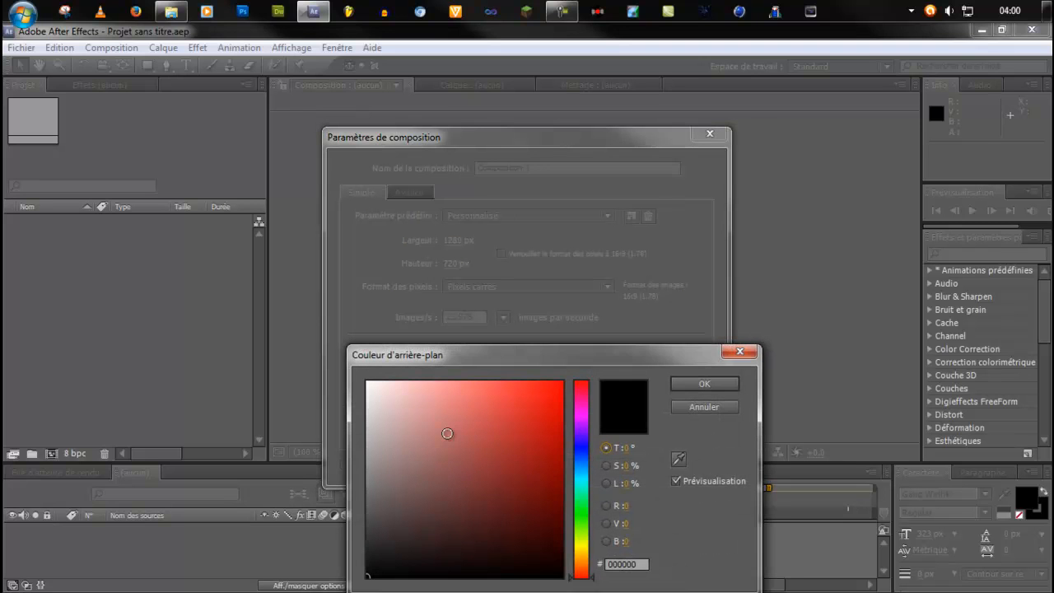
left_click_drag(447, 433, 367, 381)
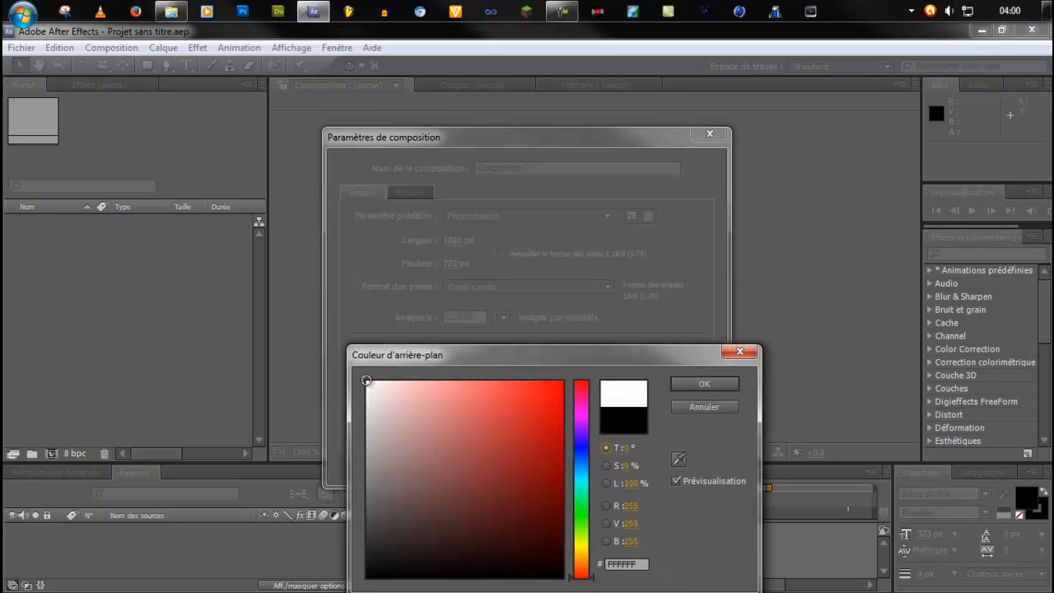
left_click(714, 407)
left_click(608, 467)
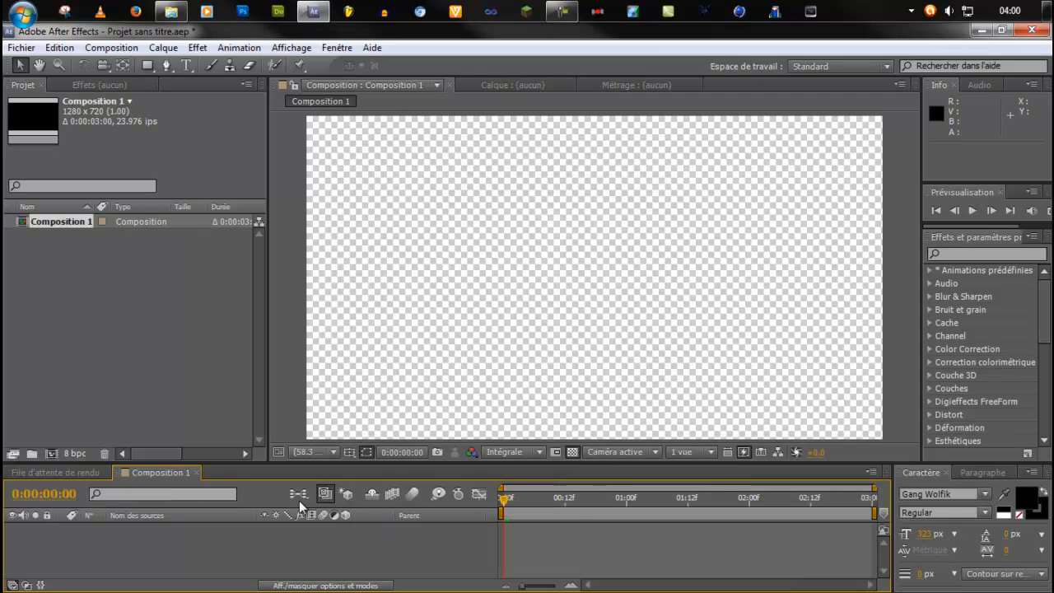
right_click(222, 555)
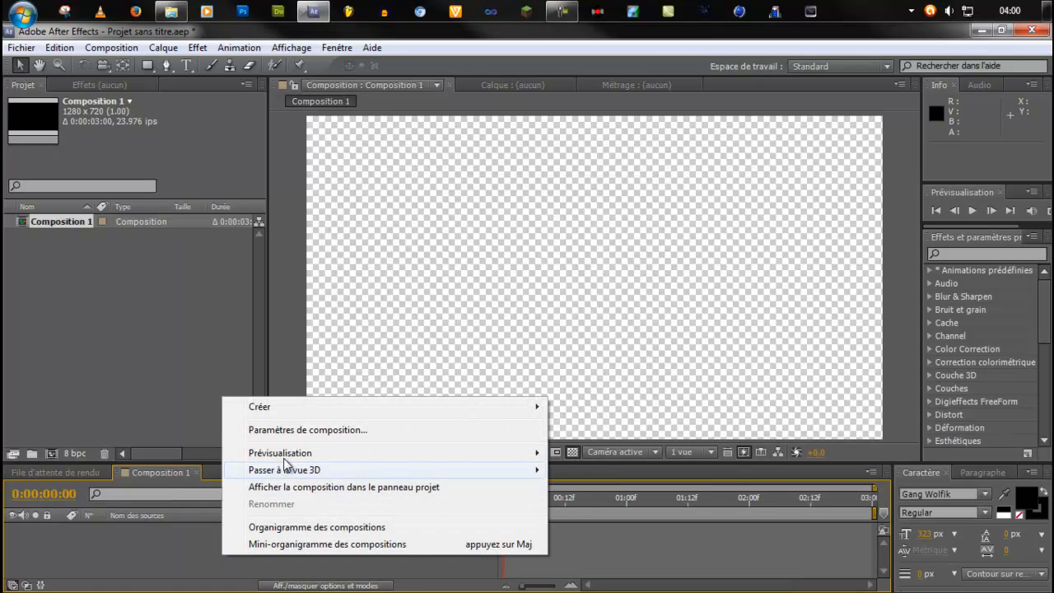
mouse_move(254, 412)
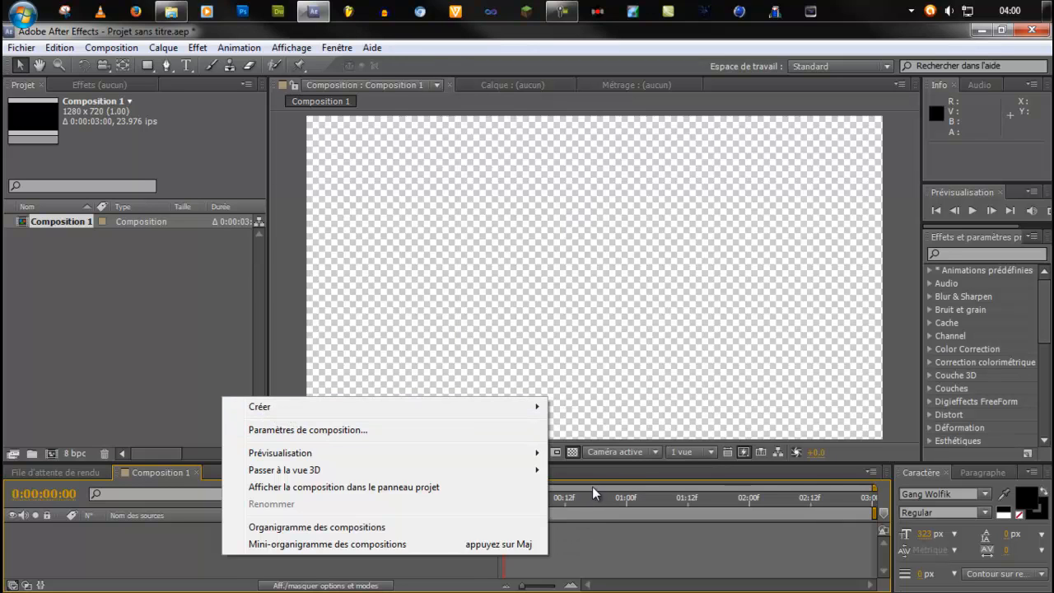
left_click(587, 469)
left_click(573, 452)
left_click(574, 452)
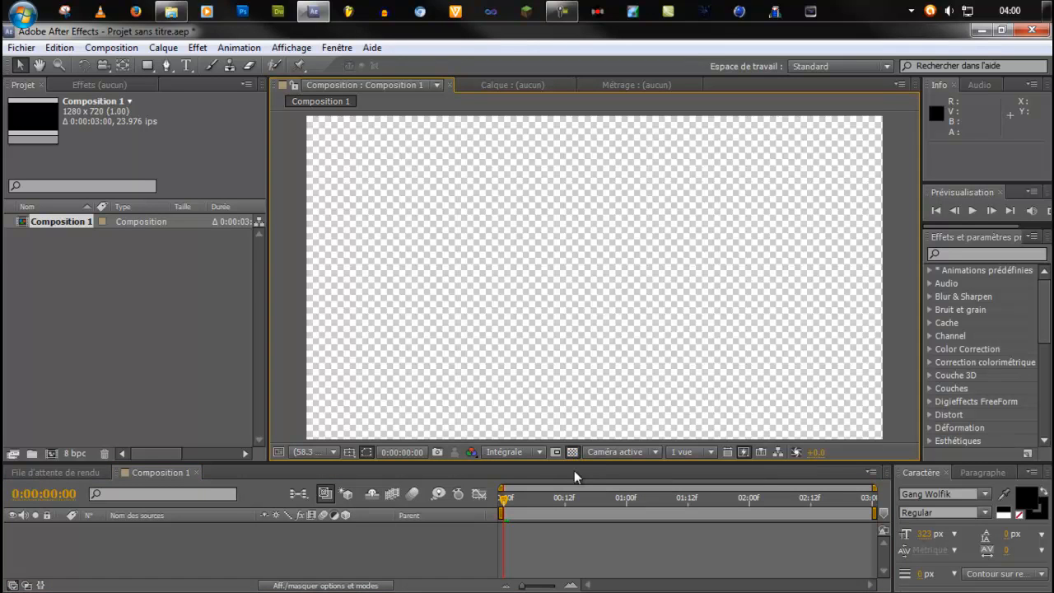
Add a black 1280 x 720 px solid named Noir uni 1 to Composition 1.
right_click(115, 572)
mouse_move(183, 413)
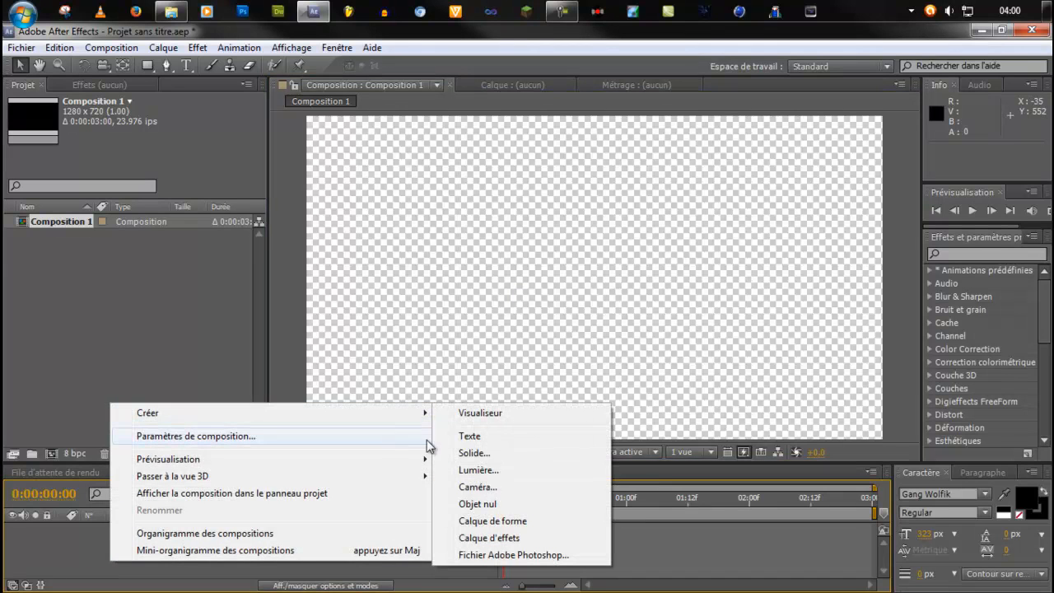
left_click(474, 453)
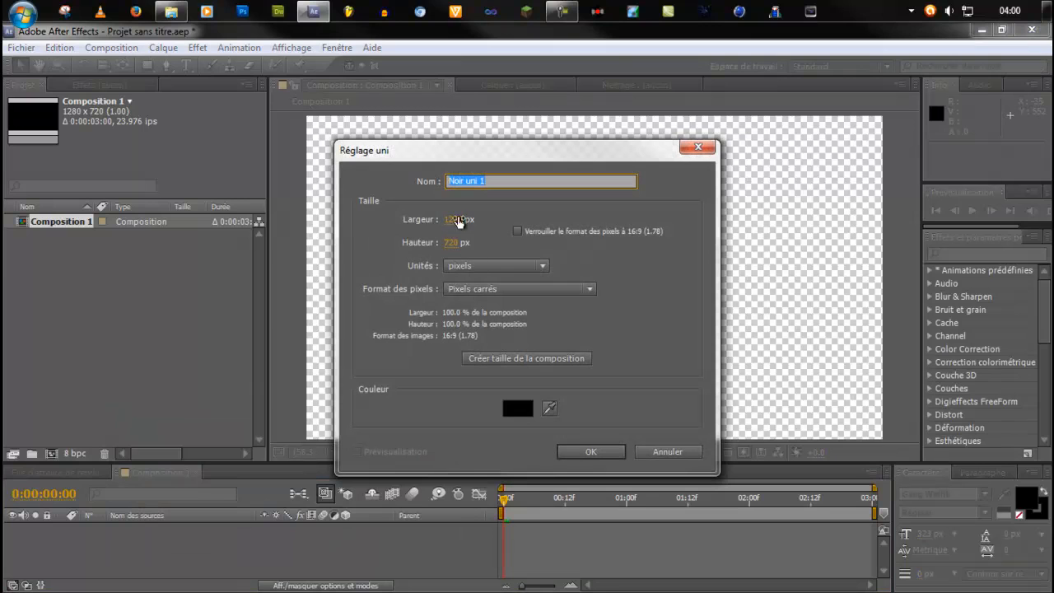
left_click(590, 453)
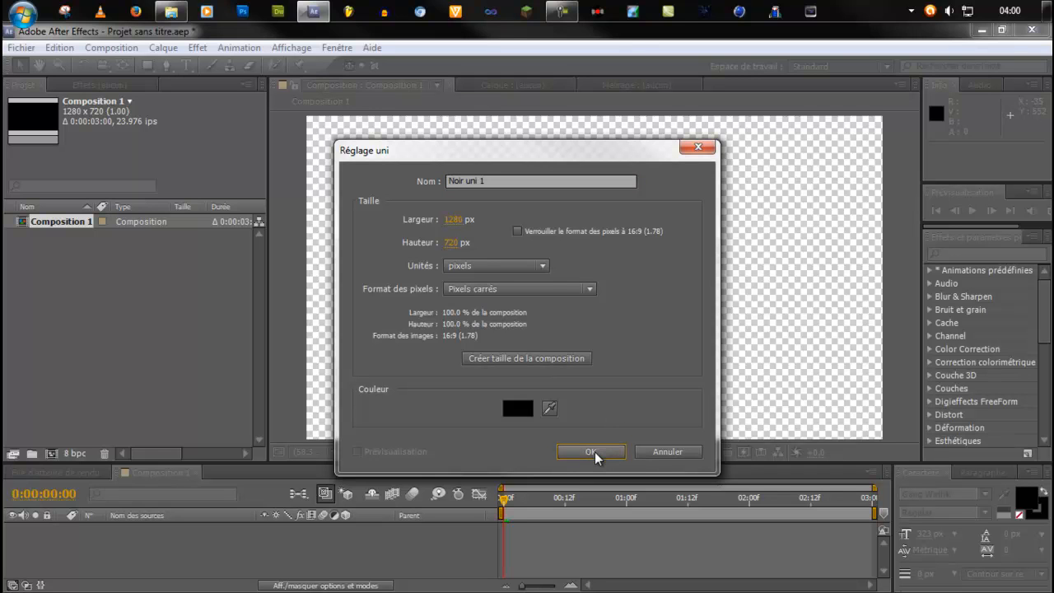
left_click(593, 453)
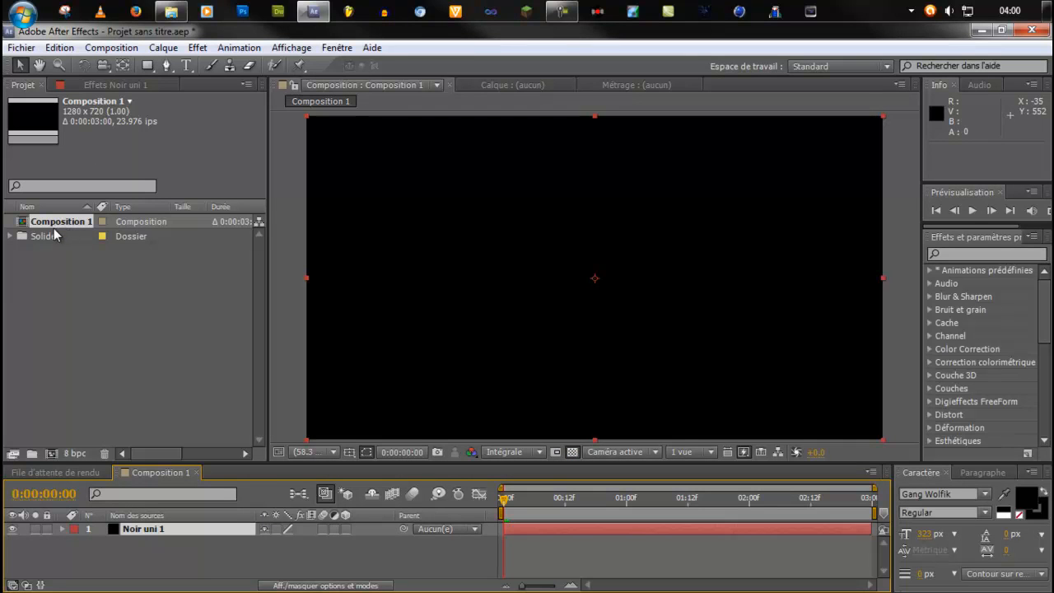
Import final.png, lien.png and logo.png from Nouveau dossier into the After Effects project.
left_click(98, 317)
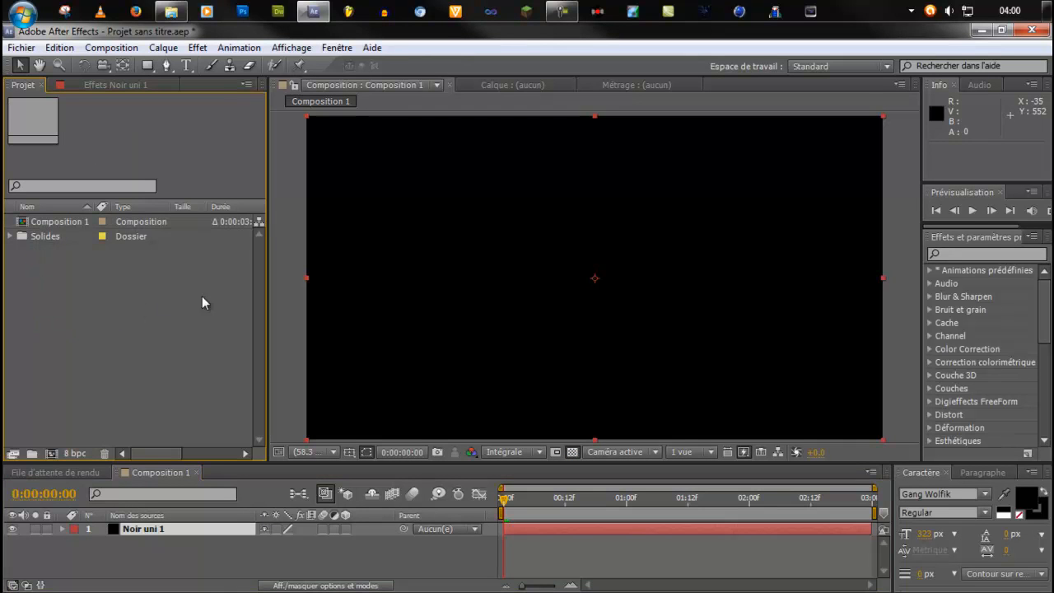
left_click(167, 10)
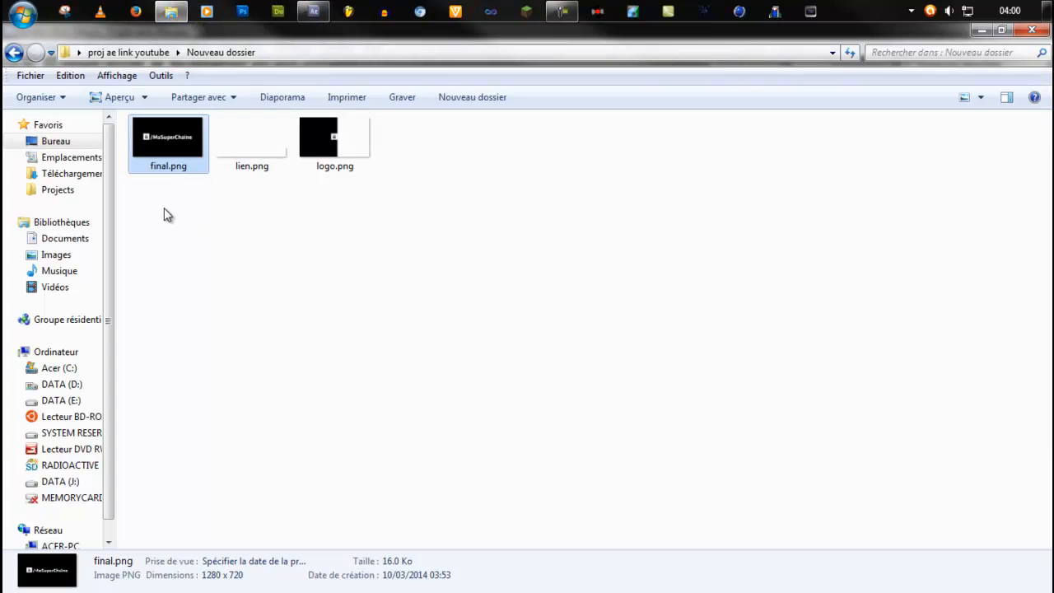
left_click_drag(164, 214, 346, 153)
left_click(312, 11)
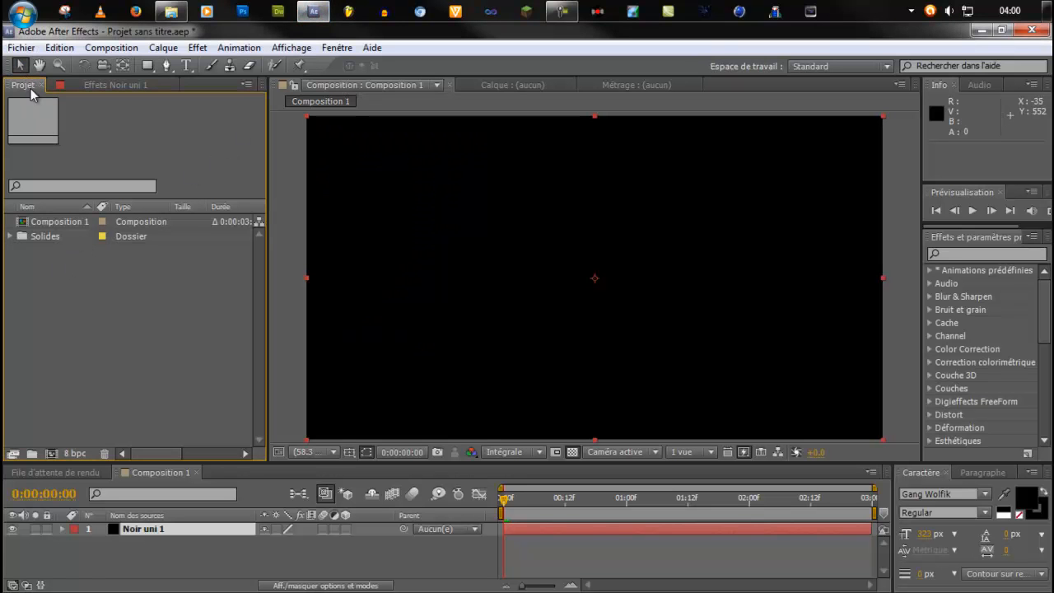
left_click_drag(69, 267, 64, 289)
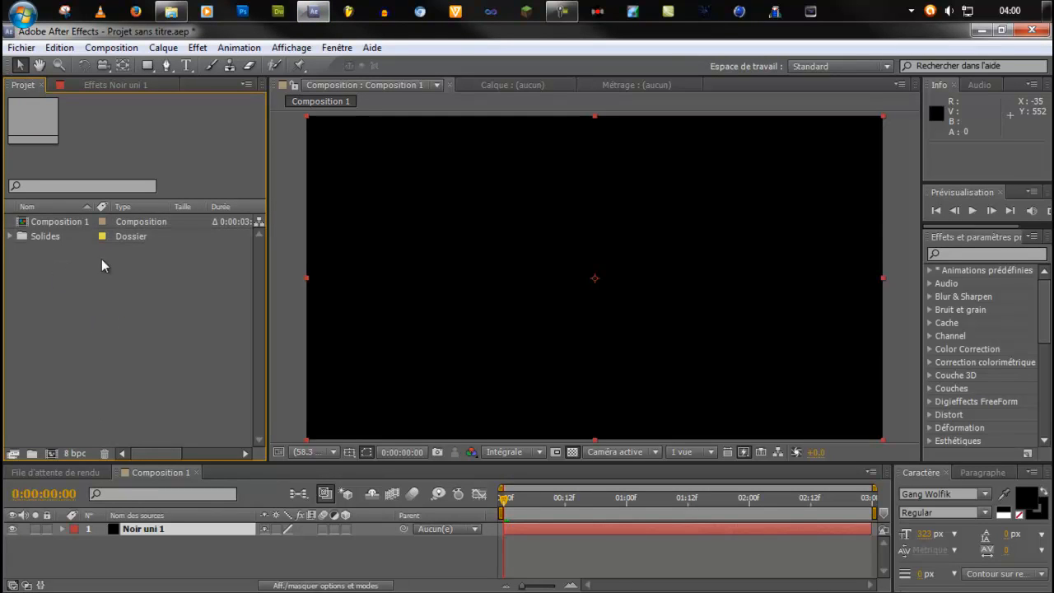
left_click(171, 11)
left_click_drag(164, 154, 103, 286)
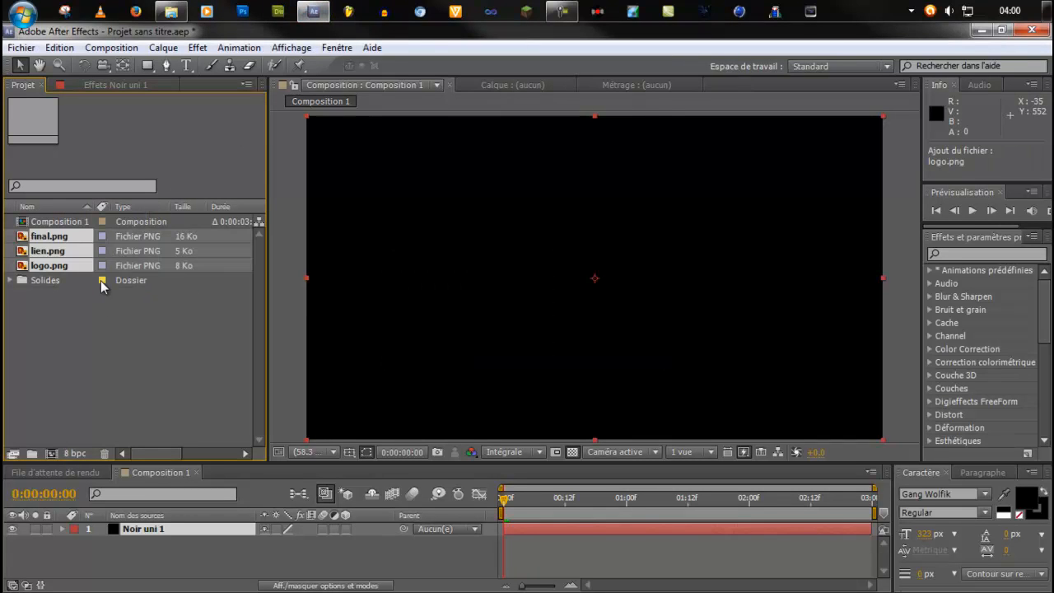
Check the three imported images and add final.png to Composition 1 above the Noir uni 1 layer.
left_click(53, 305)
left_click(57, 239)
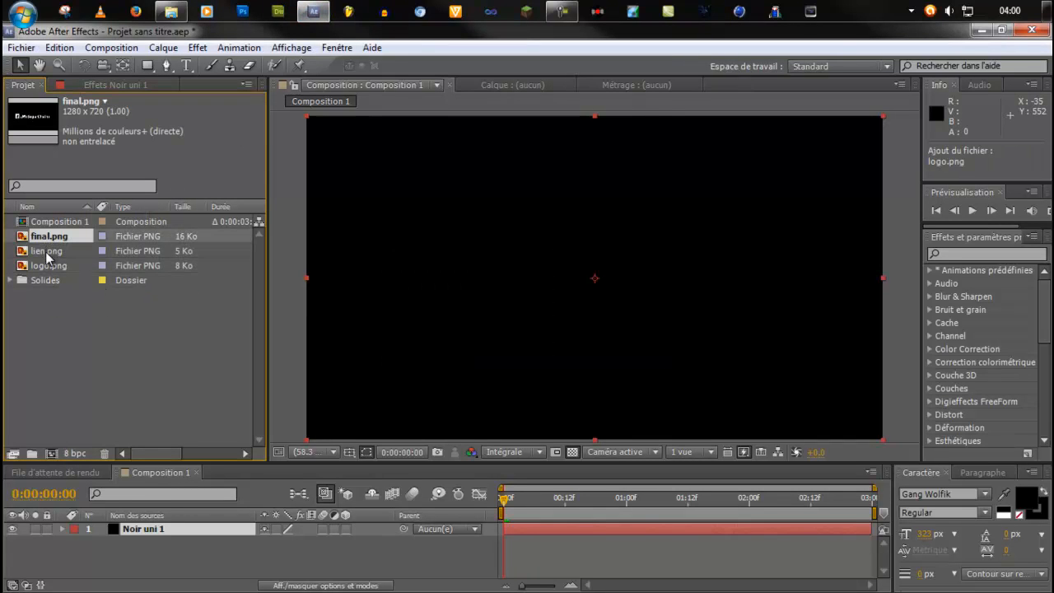
left_click(47, 252)
left_click(48, 266)
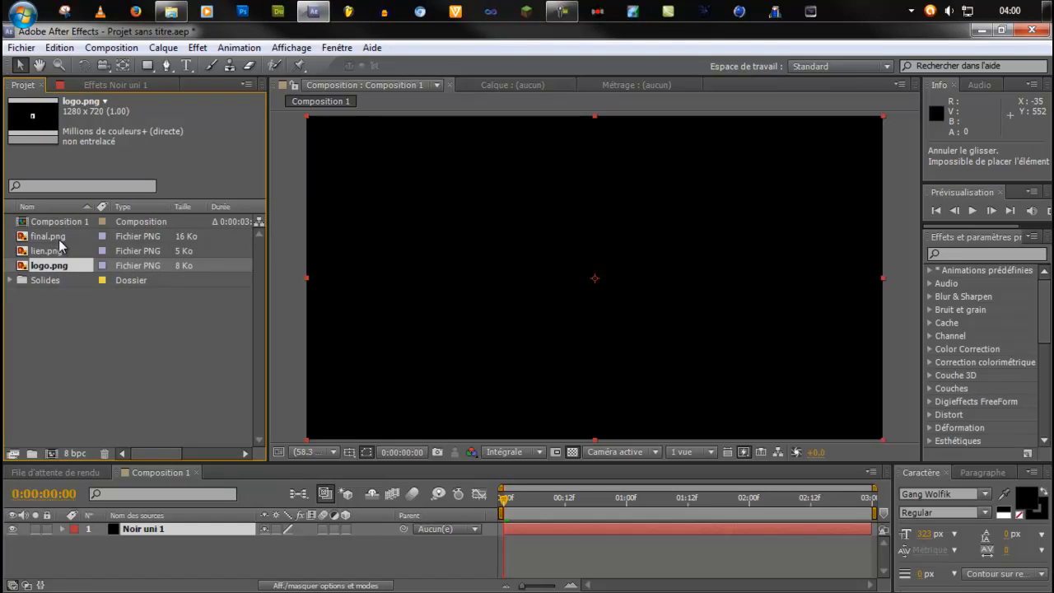
left_click(56, 238)
left_click_drag(56, 238, 153, 533)
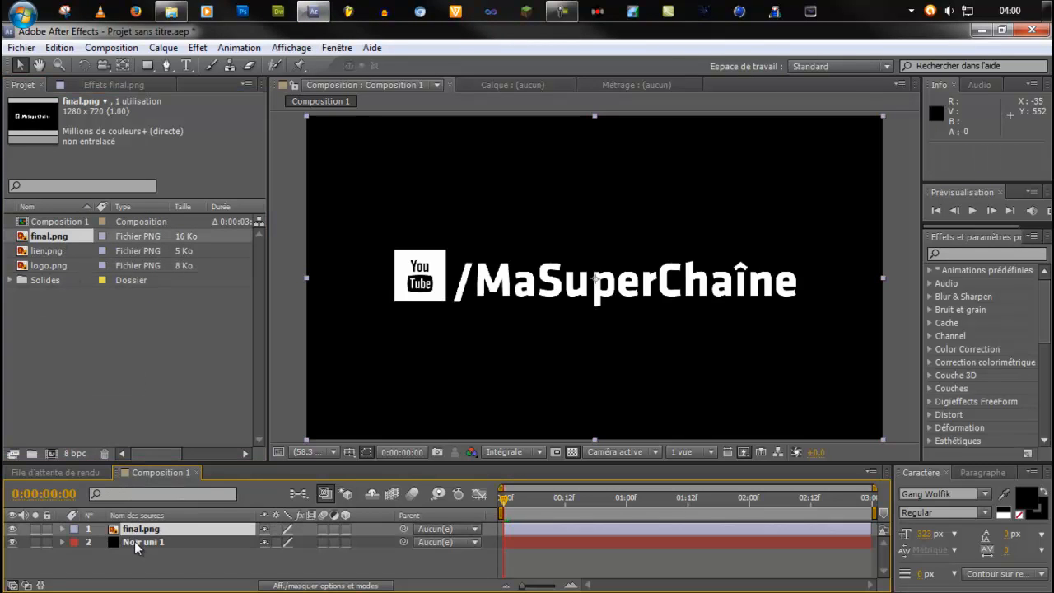
left_click(136, 542)
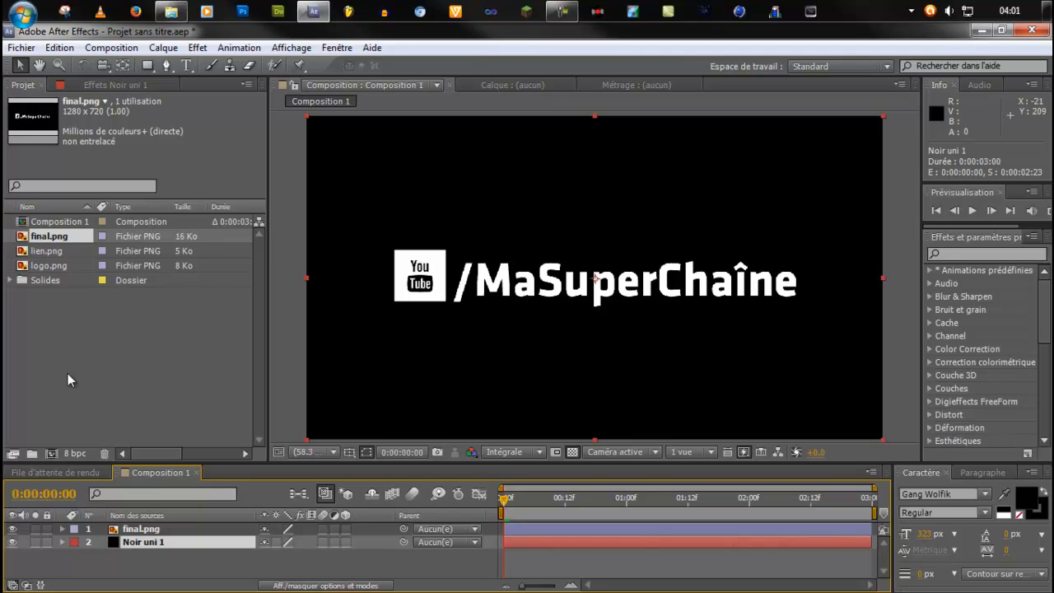
left_click(137, 532)
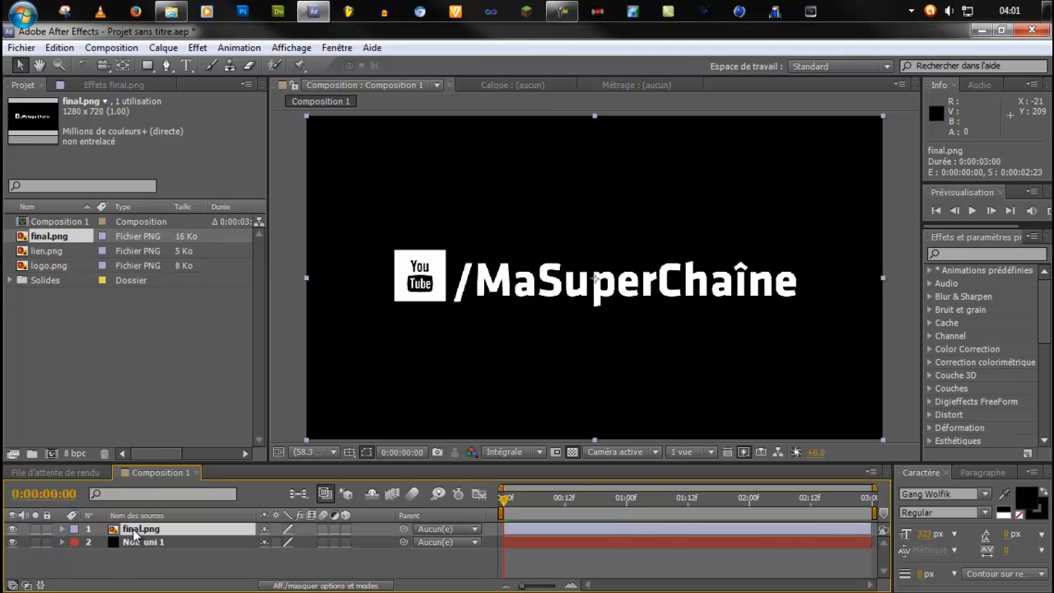
right_click(138, 570)
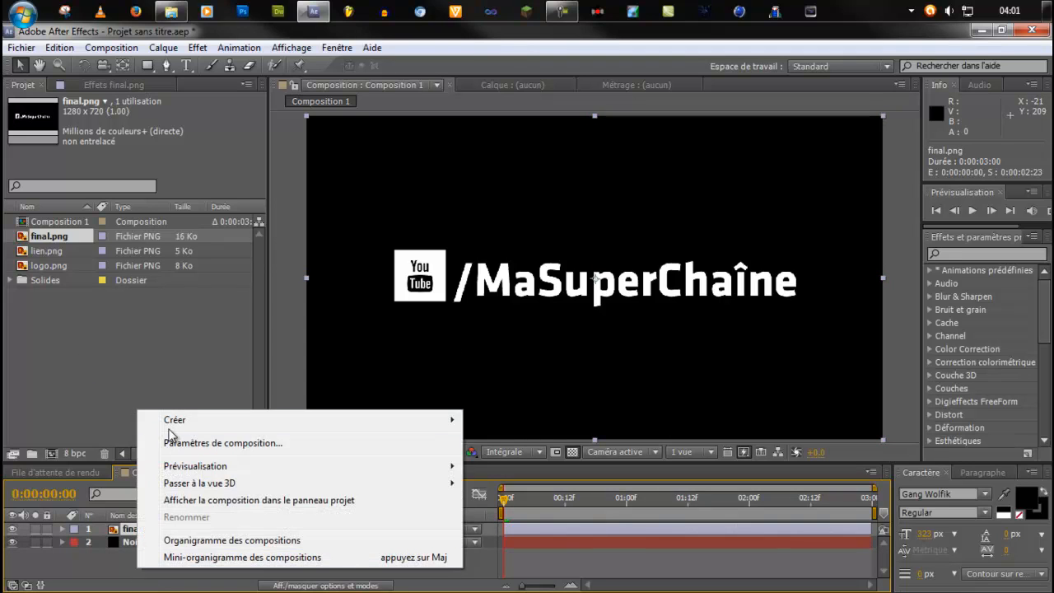
left_click(106, 566)
left_click(144, 531)
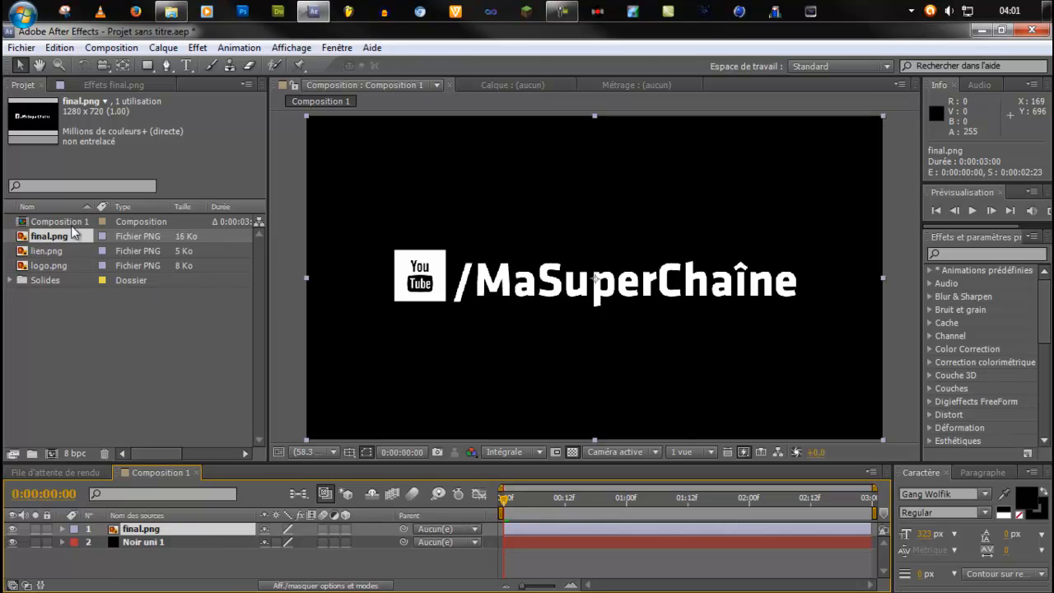
Add logo.png to Composition 1 as the topmost layer, above final.png.
left_click(42, 252)
left_click(49, 266)
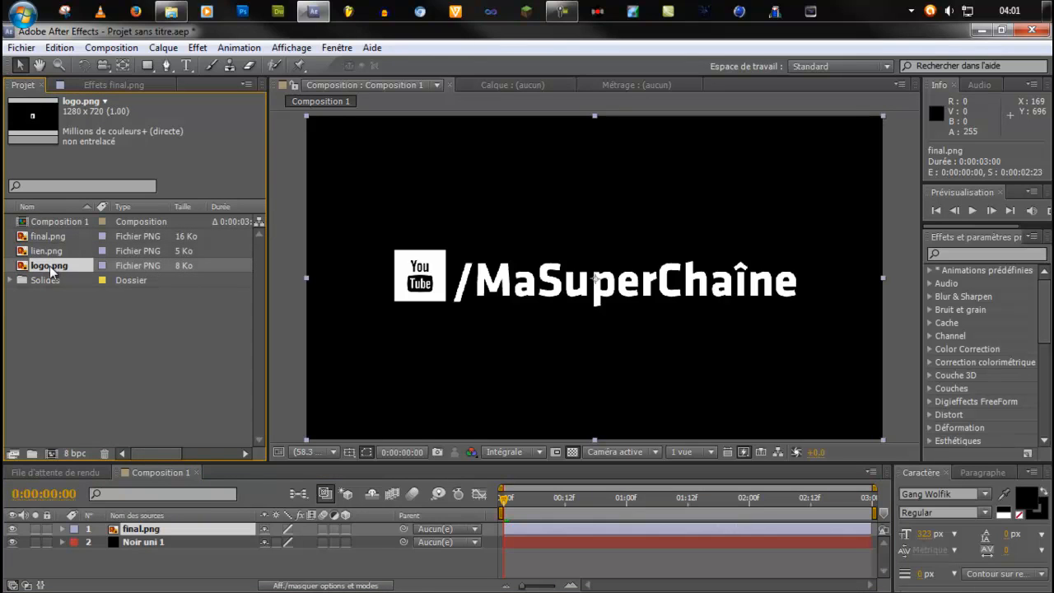
left_click_drag(51, 268, 125, 530)
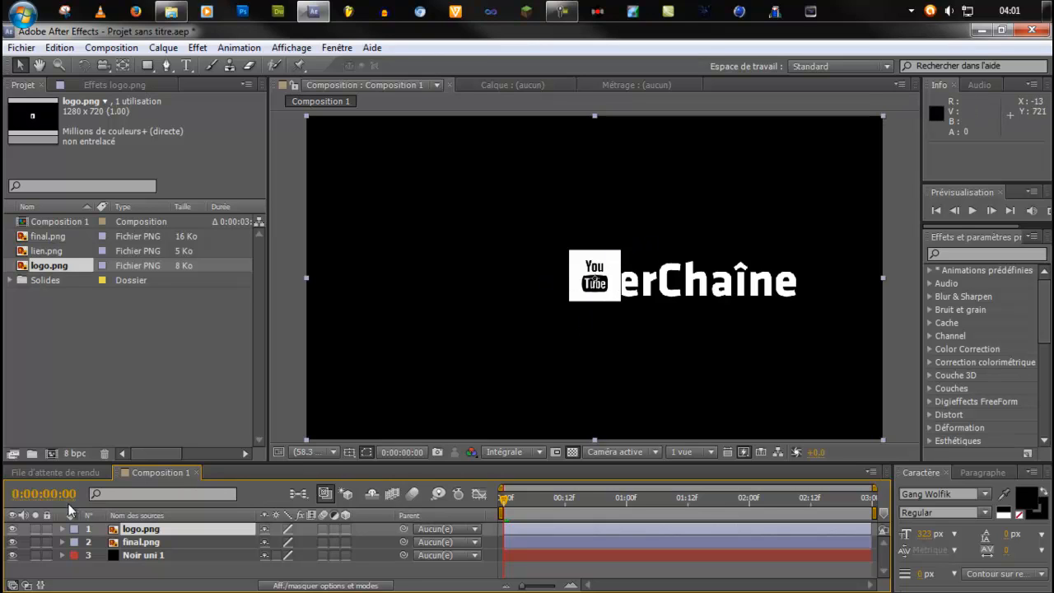
Reveal logo.png's Position property and set a keyframe for it at 0:00:00:00.
left_click(142, 532)
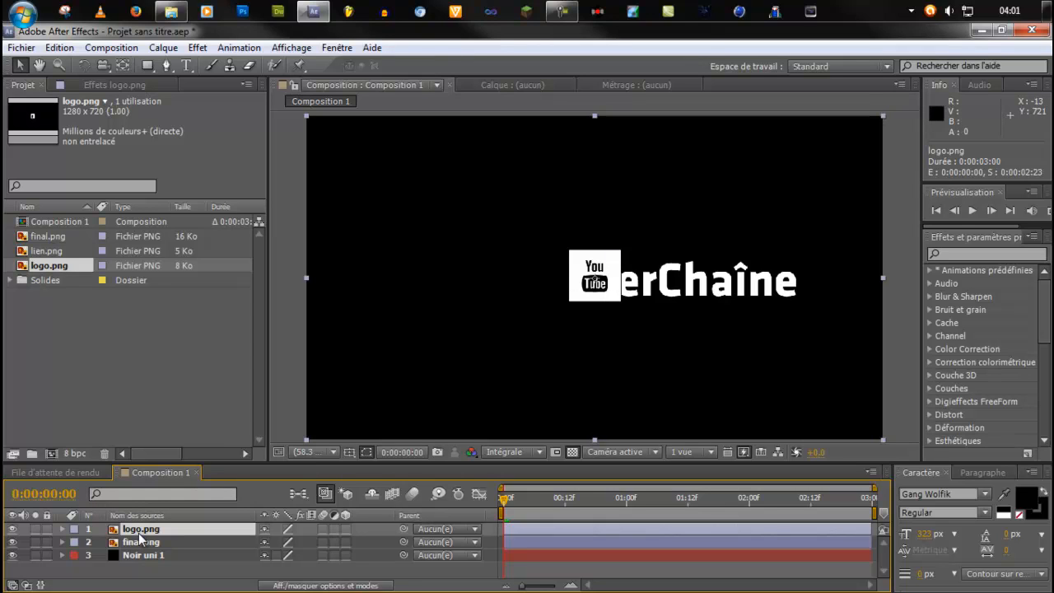
key("p")
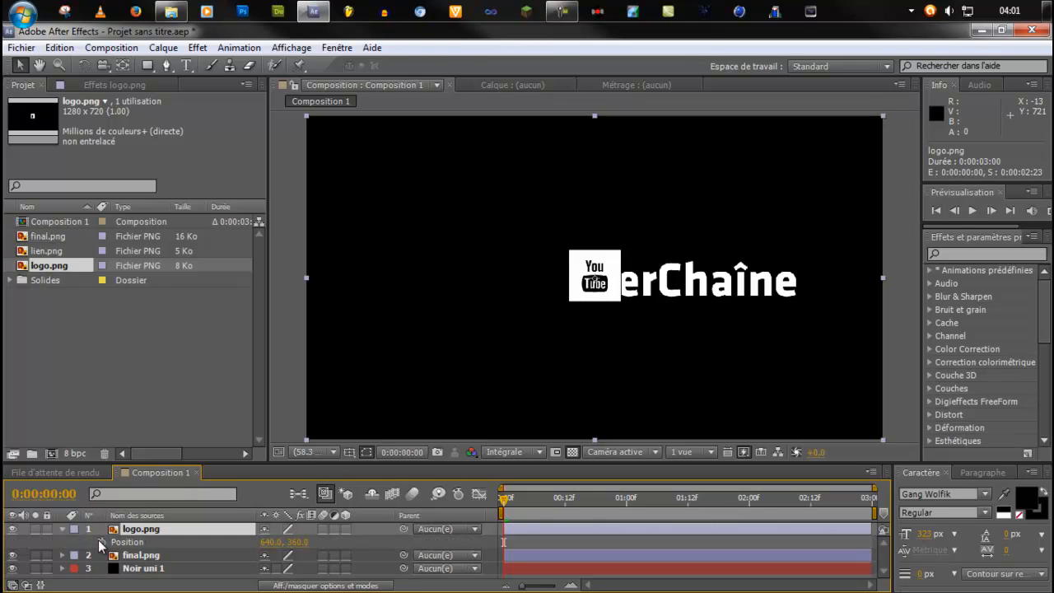
left_click(101, 543)
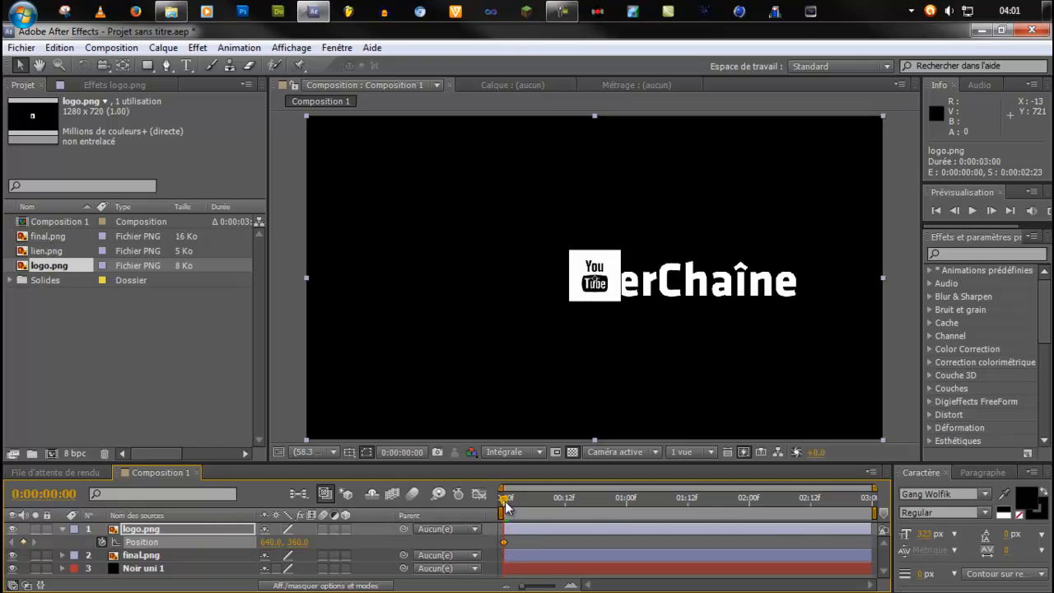
At 0:00:01:00, lower the opacity of the logo.png layer to 45%.
left_click_drag(505, 501, 629, 512)
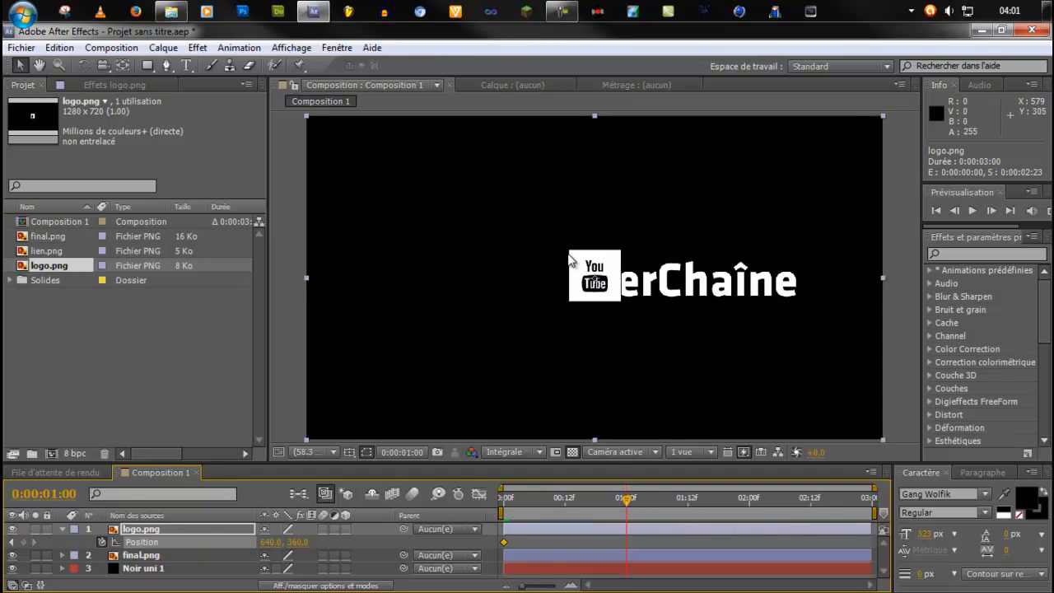
left_click(129, 531)
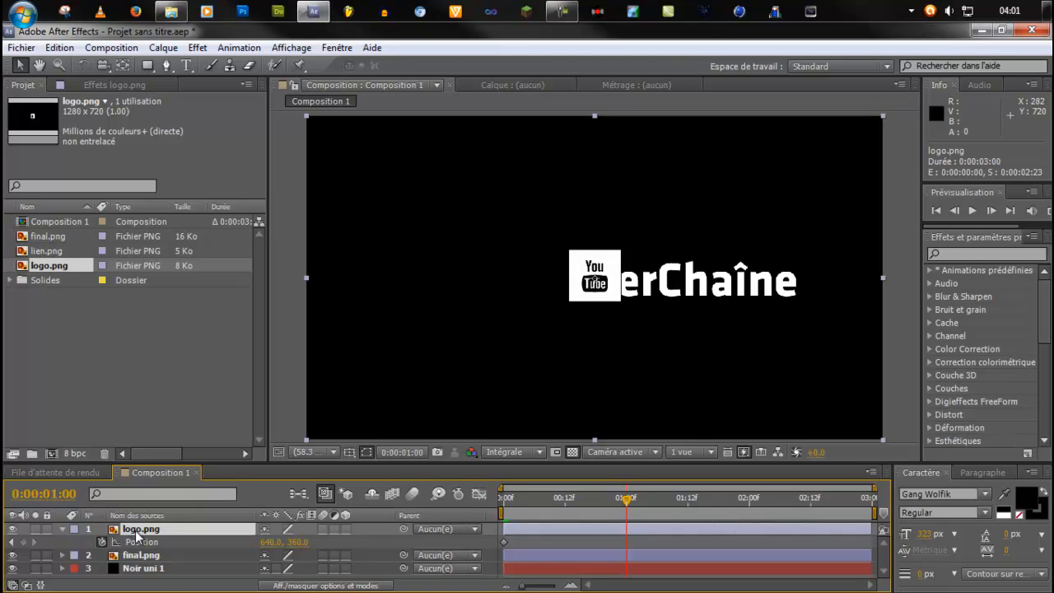
key("t")
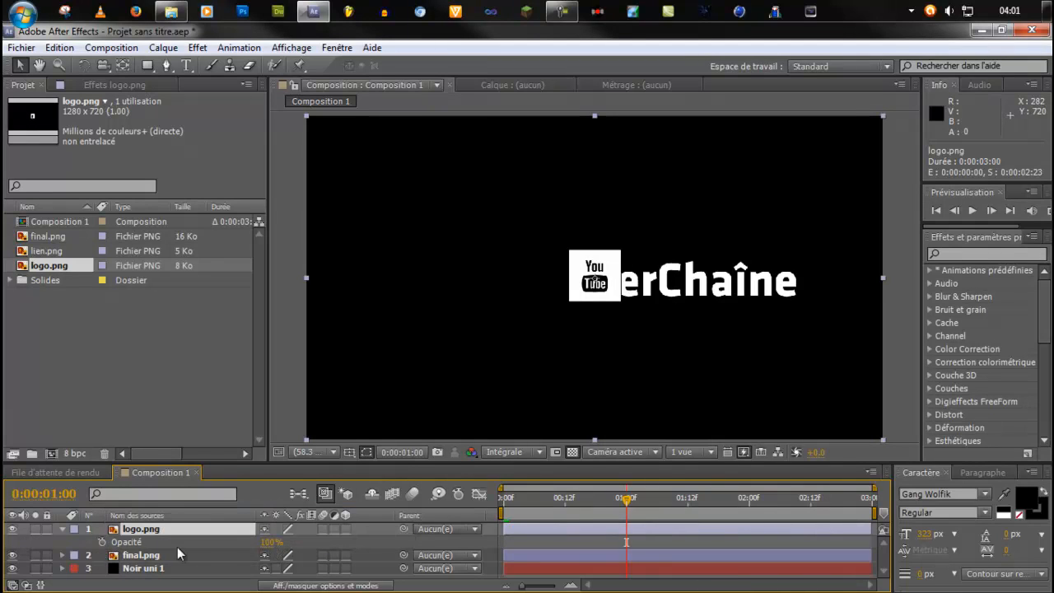
left_click(102, 542)
left_click_drag(270, 542, 191, 548)
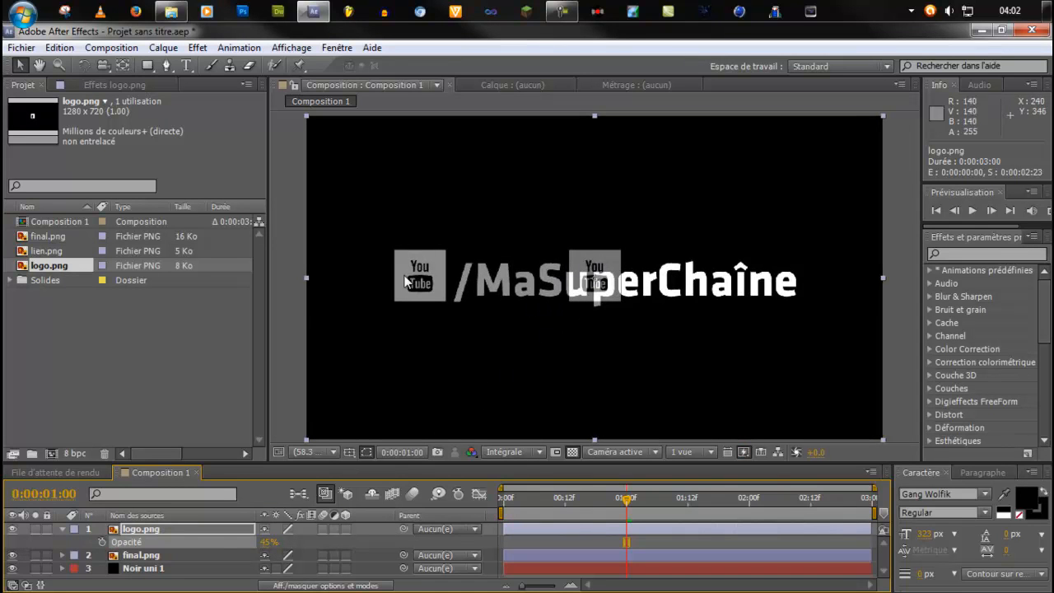
Nudge logo.png horizontally at 0:00:01:00 to position 251.5, 360.0, aligned over the YouTube logo in final.png.
scroll(405, 281, "up", 5)
scroll(405, 281, "down", 2)
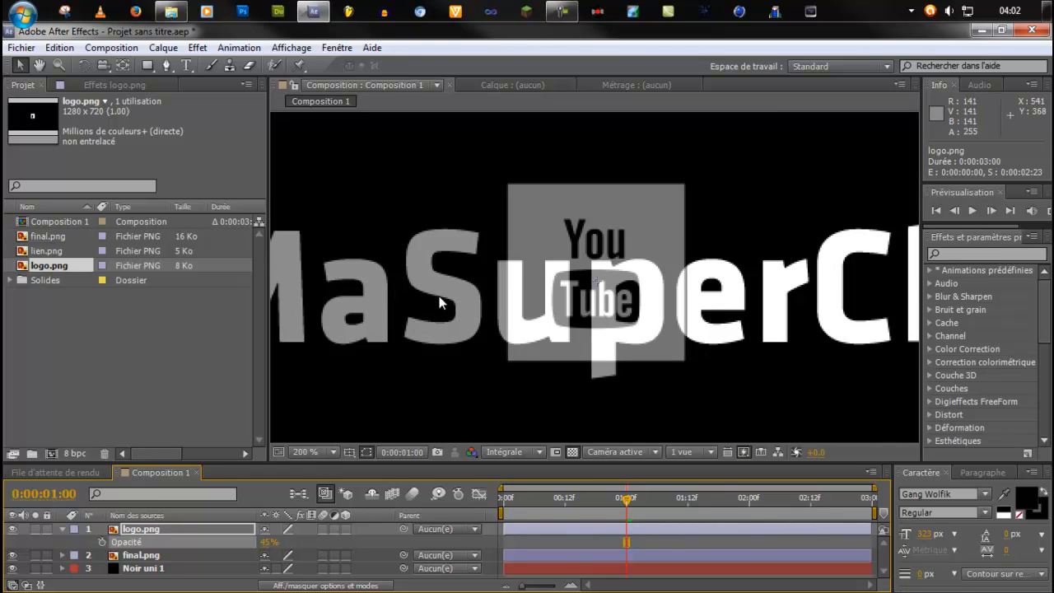
key("space")
left_click_drag(385, 306, 805, 306)
left_click_drag(448, 320, 607, 320)
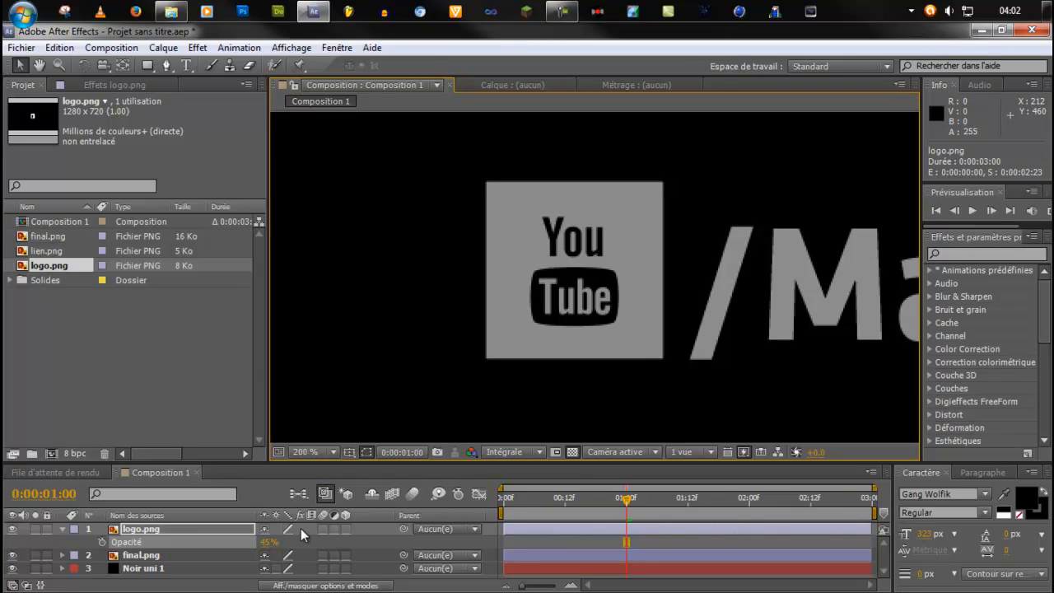
key("shift+Left")
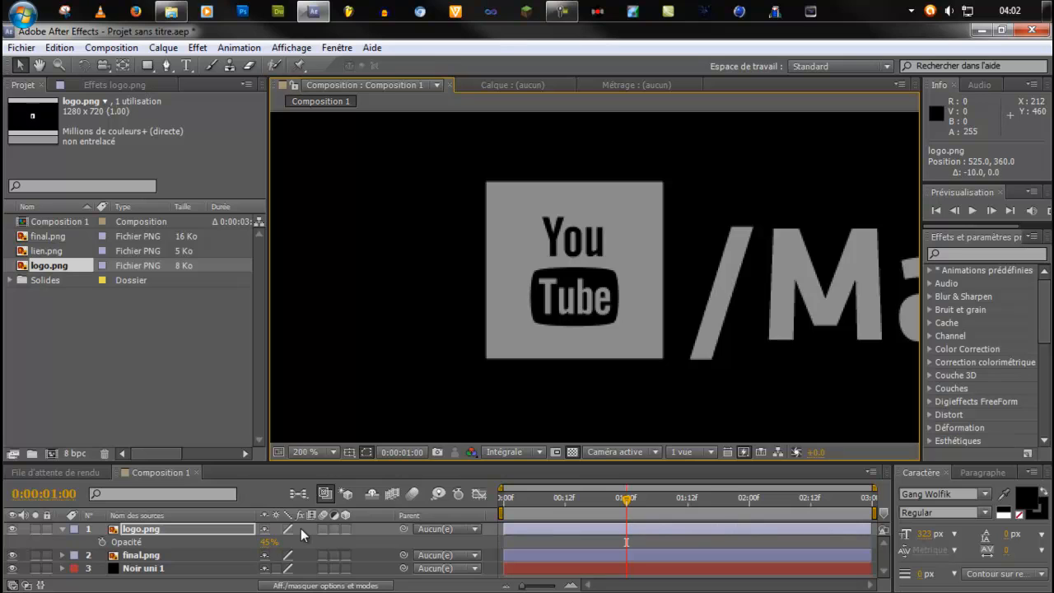
key("shift+Left")
key("shift+Left")
key("shift+Left")
key("shift+Left")
key("shift+Left")
key("shift+Left")
key("shift+Left")
key("shift+Left")
key("shift+Left")
key("shift+Left")
key("shift+Left")
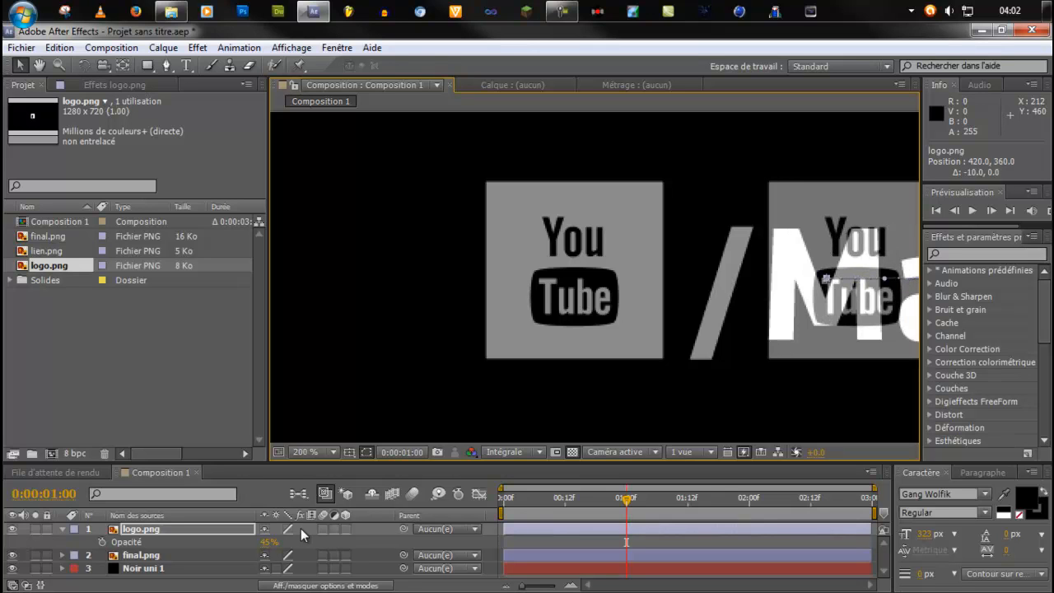
key("shift+Left")
key("shift+Left")
key("shift+Left")
key("shift+Left")
key("shift+Left")
key("shift+Left")
key("shift+Left")
key("shift+Left")
key("shift+Left")
key("shift+Left")
key("shift+Left")
key("shift+Left")
key("shift+Left")
key("shift+Left")
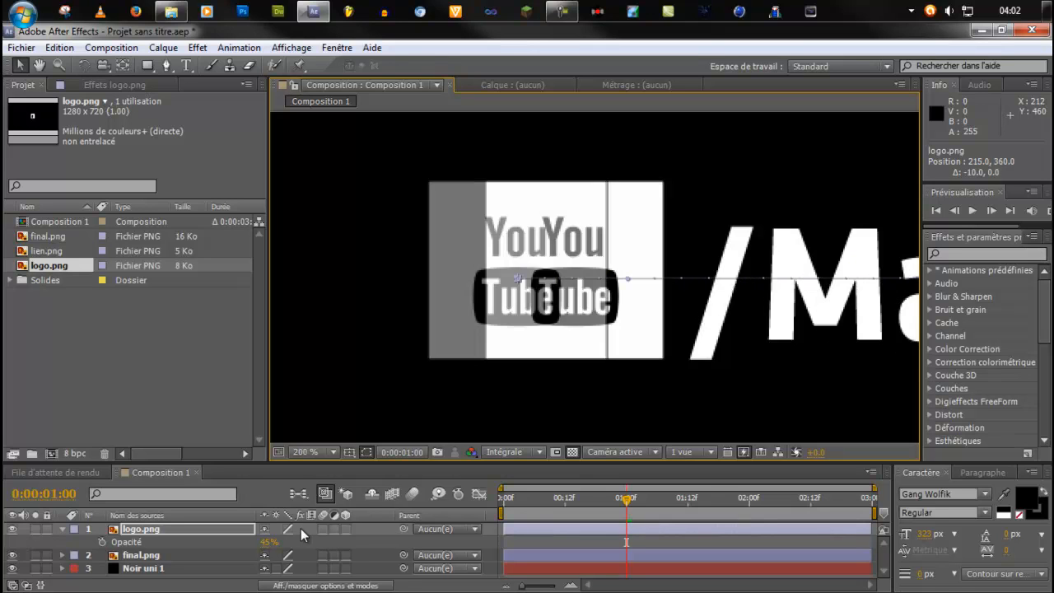
key("shift+Right")
key("shift+Right")
key("shift+Right")
key("shift+Right")
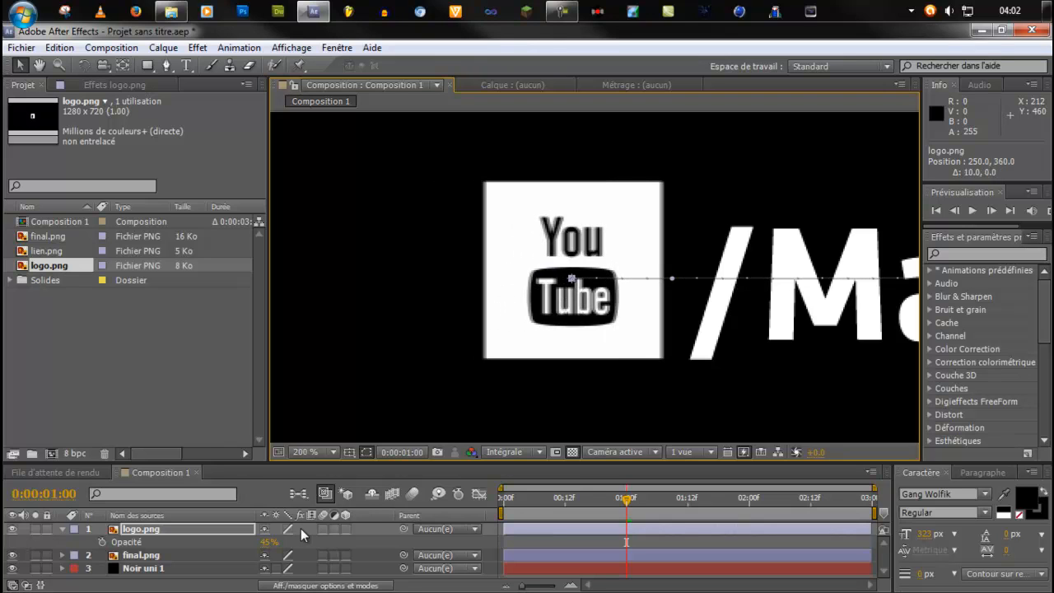
key("Right")
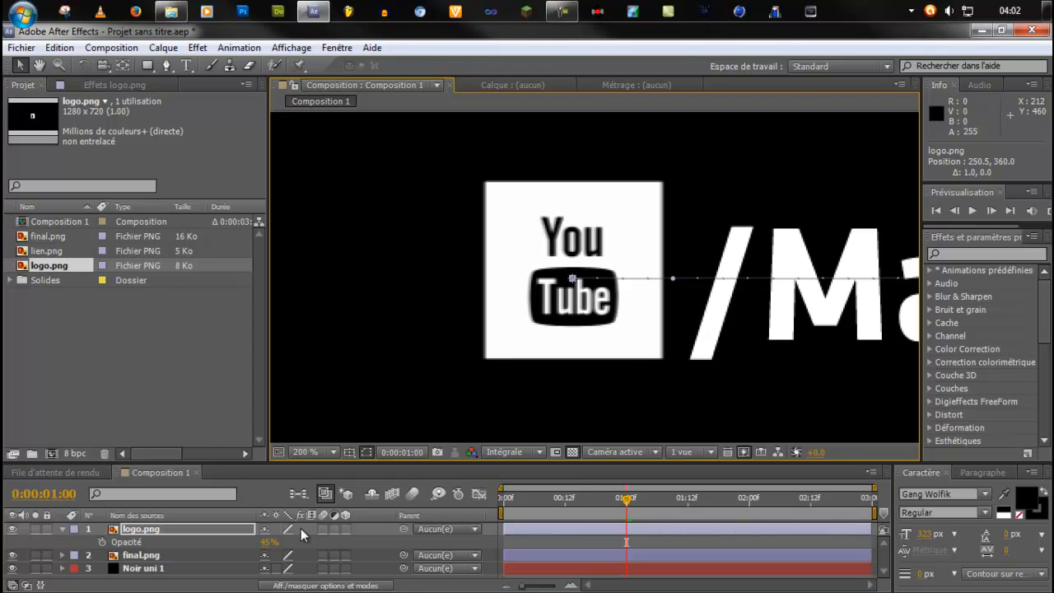
key("Right")
key("Right")
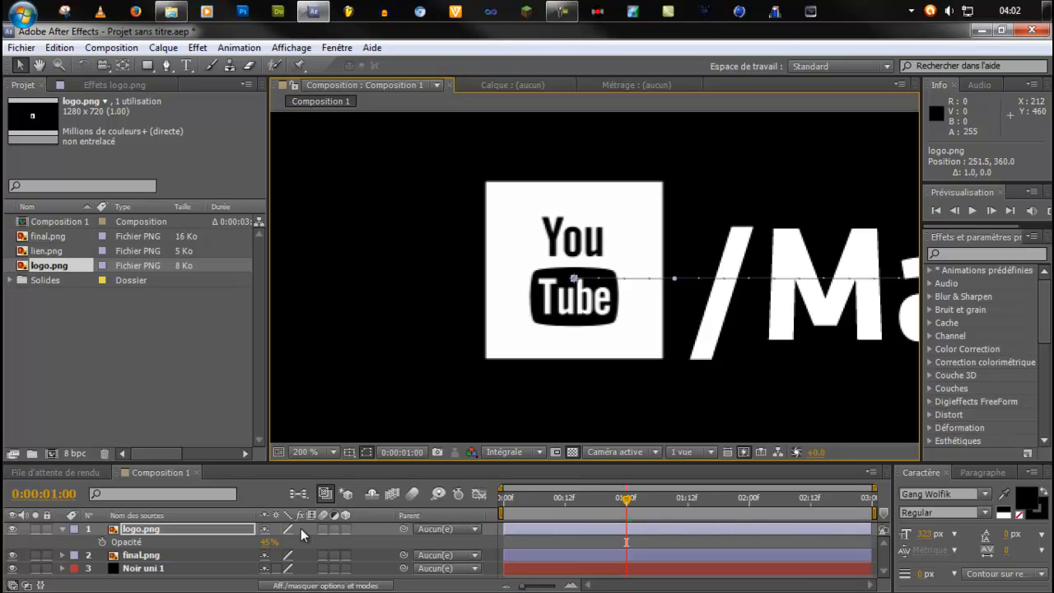
Compare logo.png's alignment with final.png by hiding and showing the layer, and fine-tune its position to 252.0, 360.0.
left_click(14, 529)
left_click(14, 529)
left_click(14, 529)
left_click(14, 529)
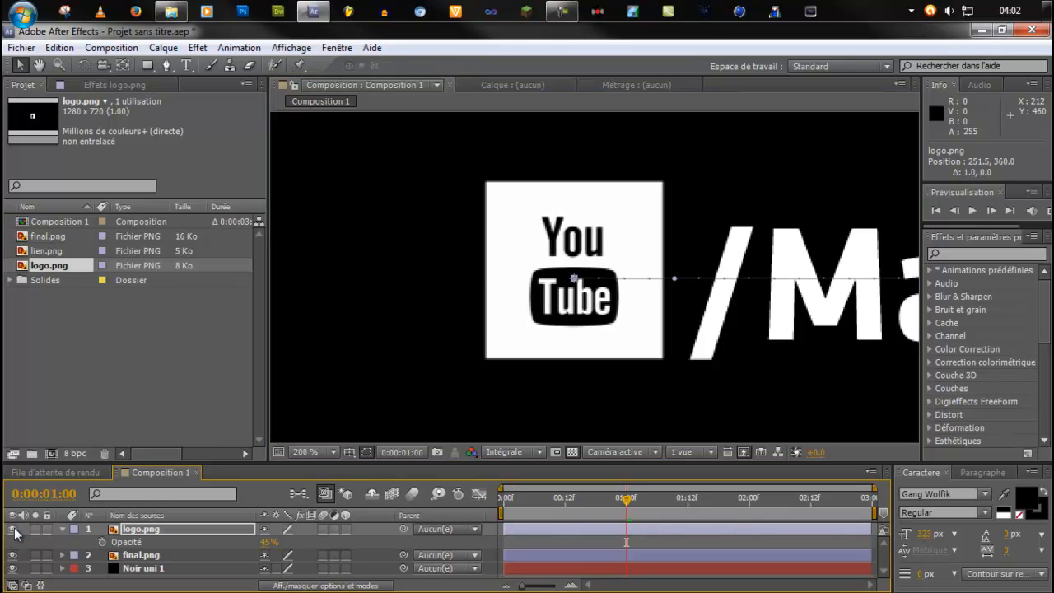
left_click(14, 529)
left_click(14, 528)
left_click(14, 529)
left_click(14, 529)
left_click(14, 529)
left_click(14, 529)
left_click(14, 529)
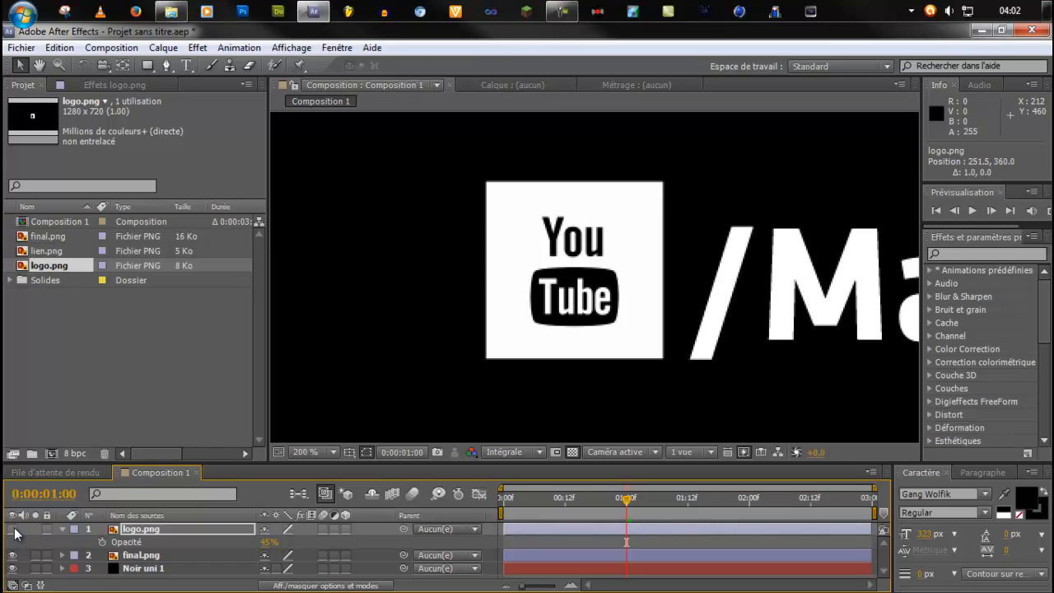
left_click(14, 530)
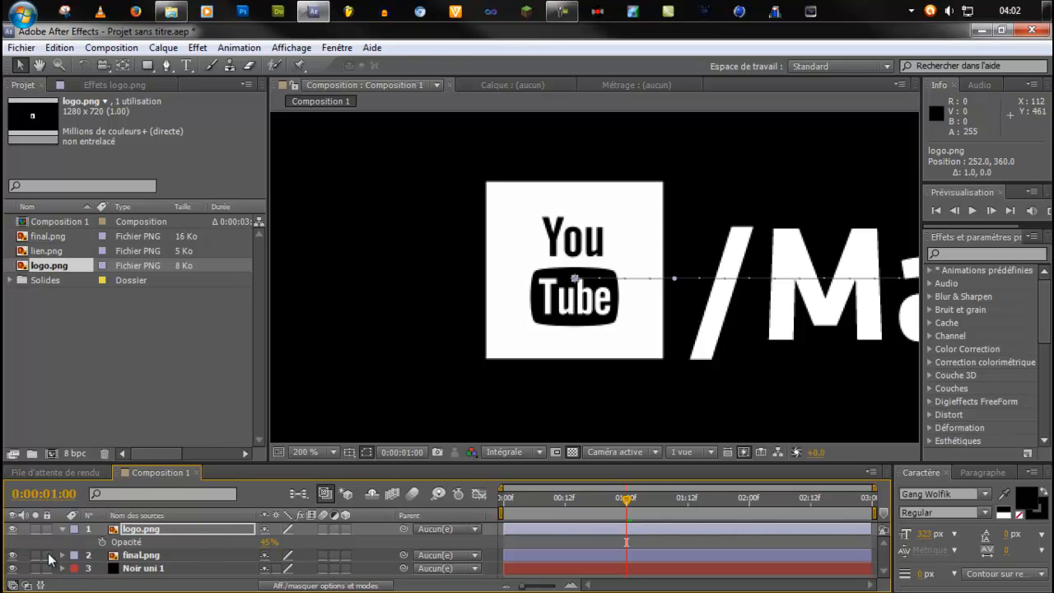
Recheck the logo's alignment by switching logo.png's visibility, leave the layer hidden and view the whole composition.
left_click(13, 530)
left_click(13, 531)
left_click(13, 530)
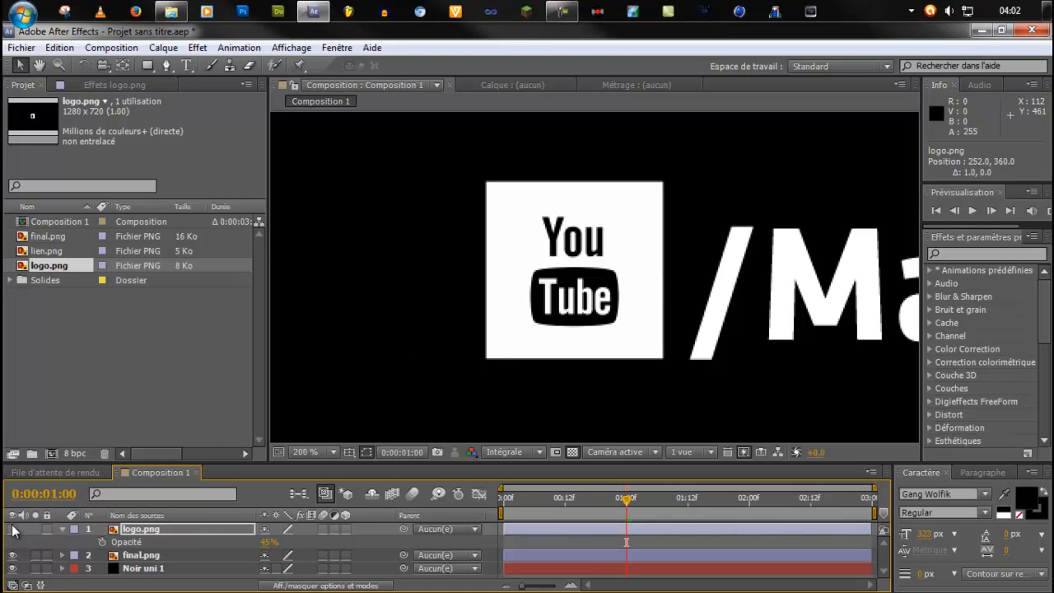
left_click(14, 531)
left_click(13, 531)
scroll(725, 346, "down", 7)
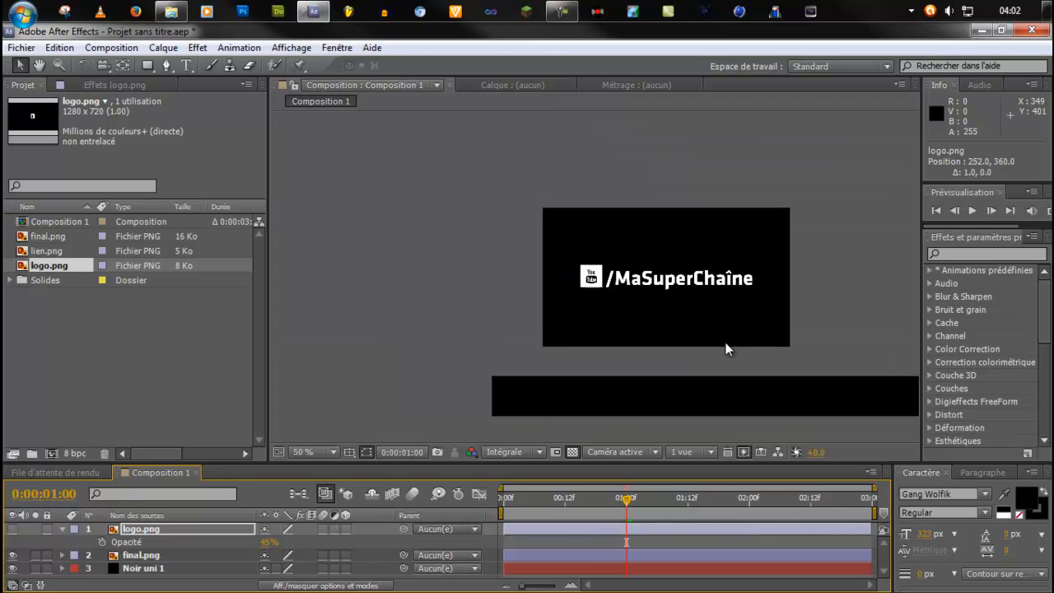
scroll(668, 325, "up", 6)
scroll(643, 325, "down", 4)
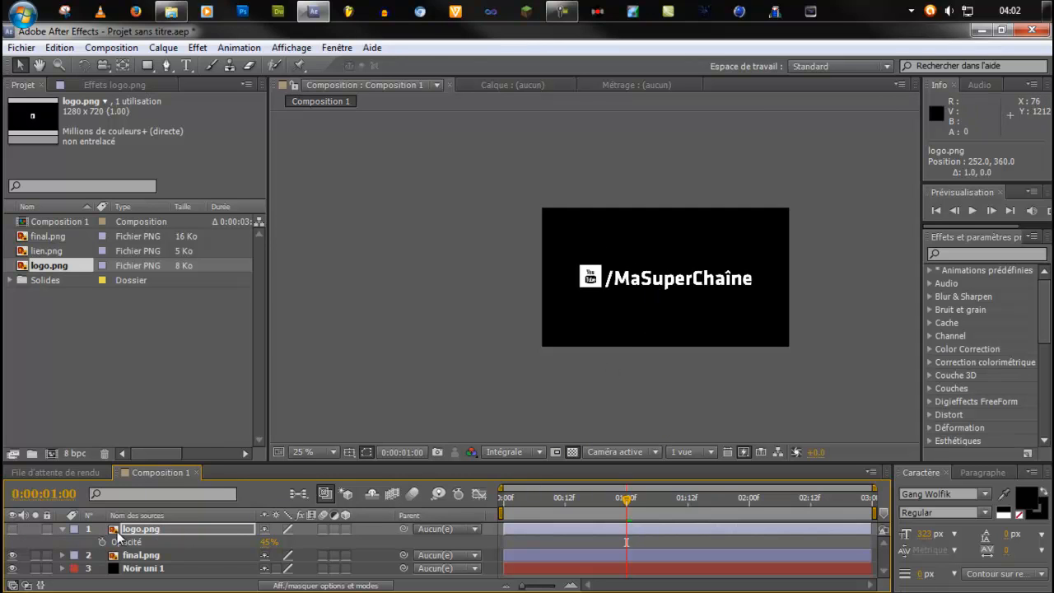
Restore the opacity of the logo.png layer to 100% and show its Position property in place of Opacity.
left_click_drag(265, 552, 330, 550)
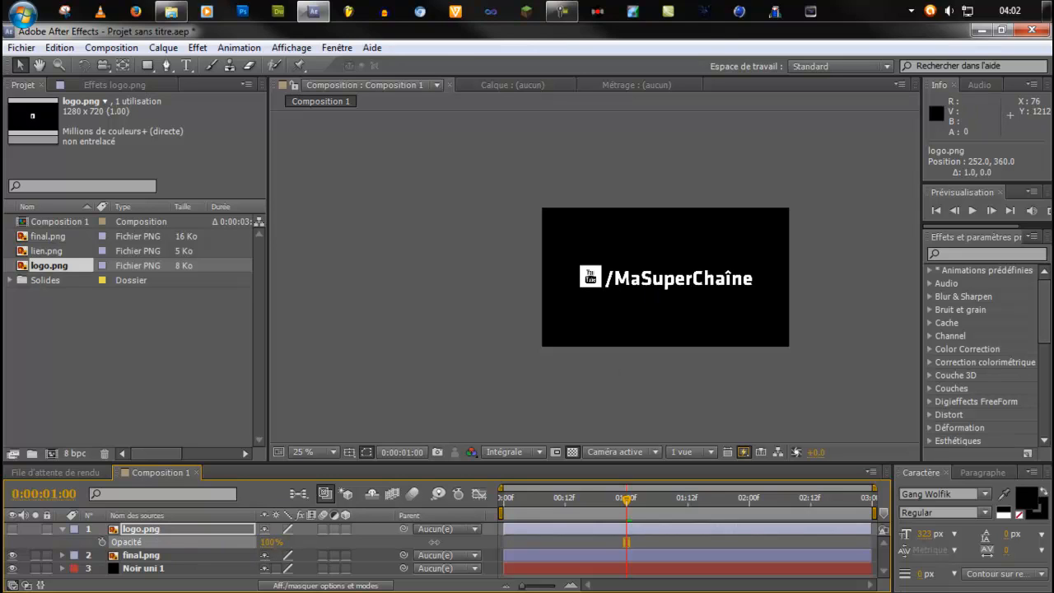
left_click(166, 531)
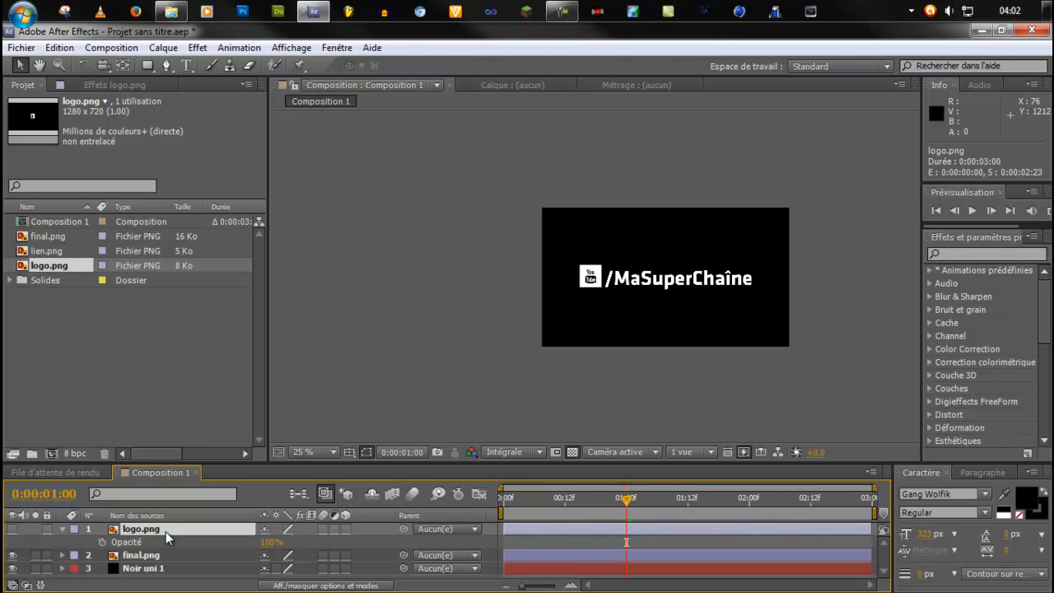
key("t")
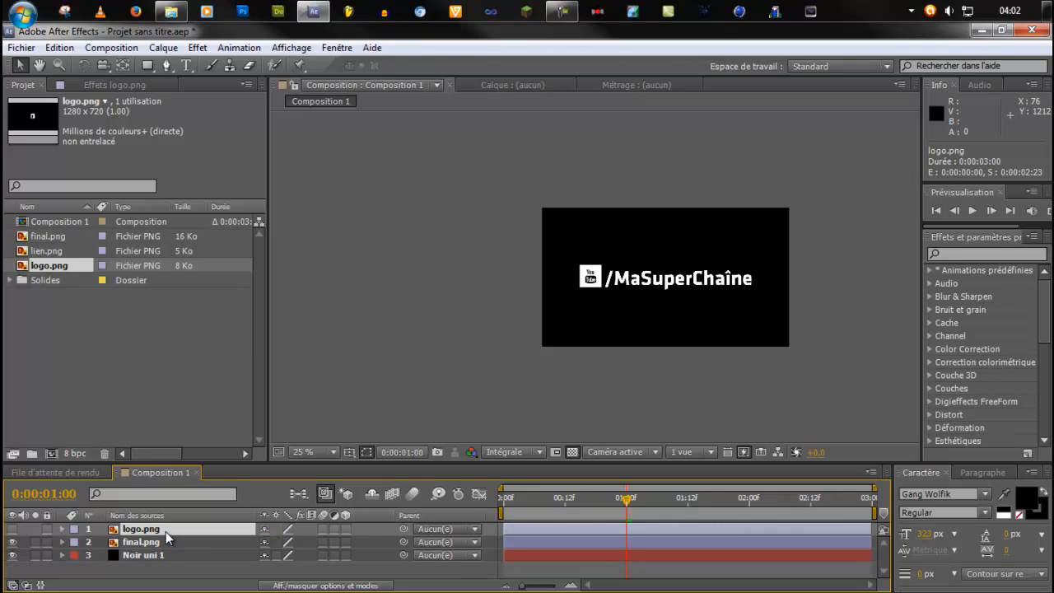
key("p")
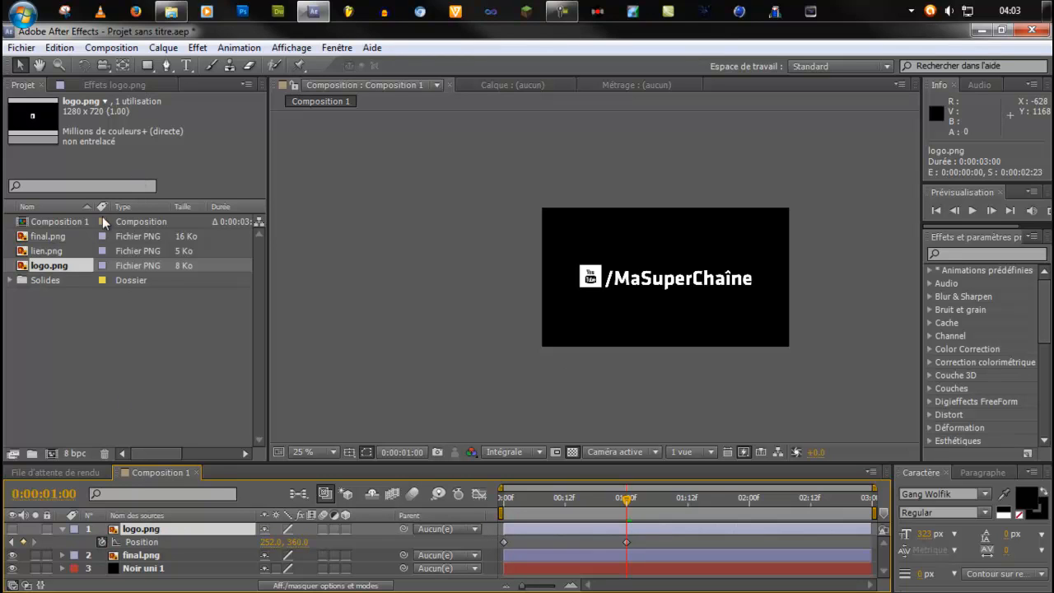
Add lien.png to the composition between logo.png and final.png and move it over the matching link text, at about 707.5, 370.5.
left_click_drag(46, 251, 144, 556)
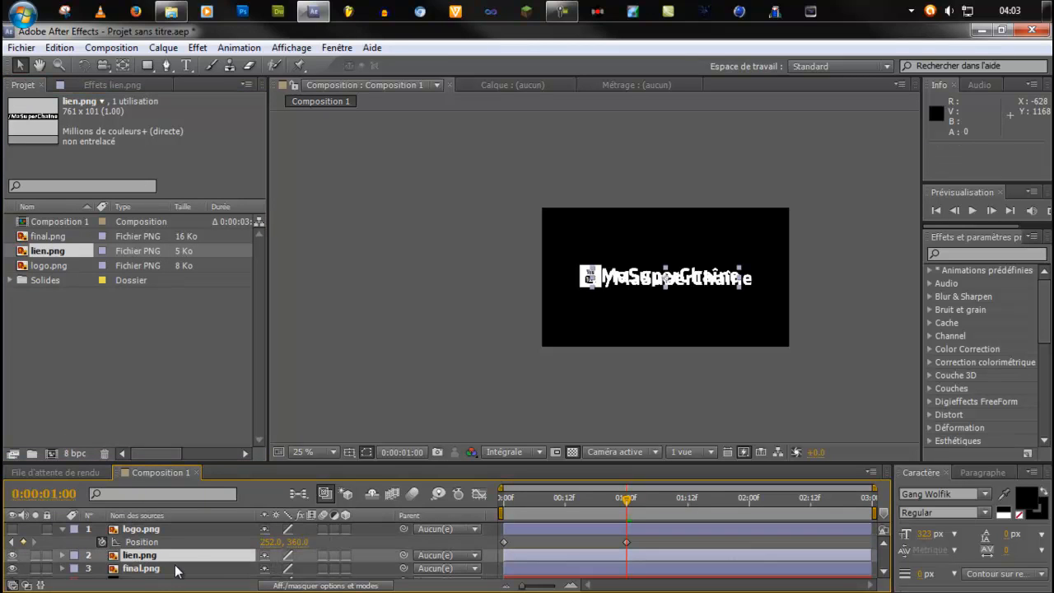
scroll(680, 286, "up", 6)
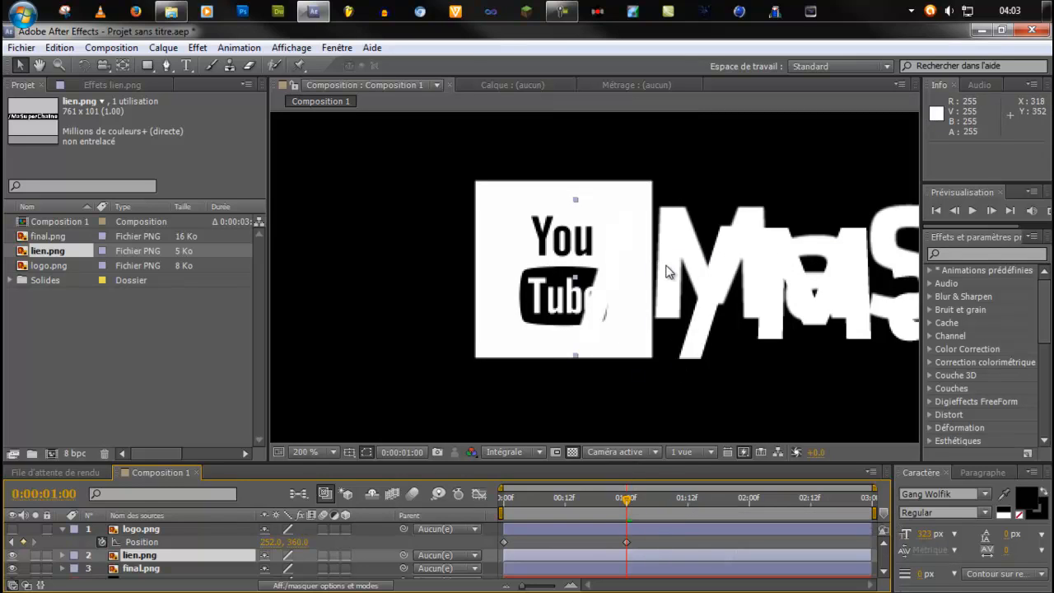
left_click_drag(671, 272, 775, 288)
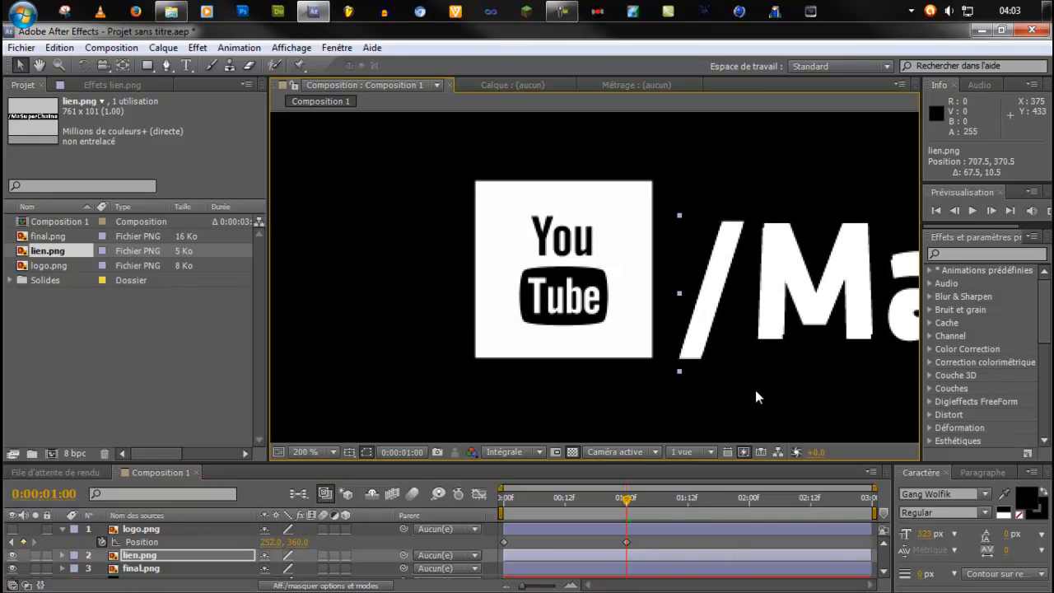
Move lien.png closer onto the link text of final.png, to about 705.8, 372.8.
scroll(818, 347, "up", 1)
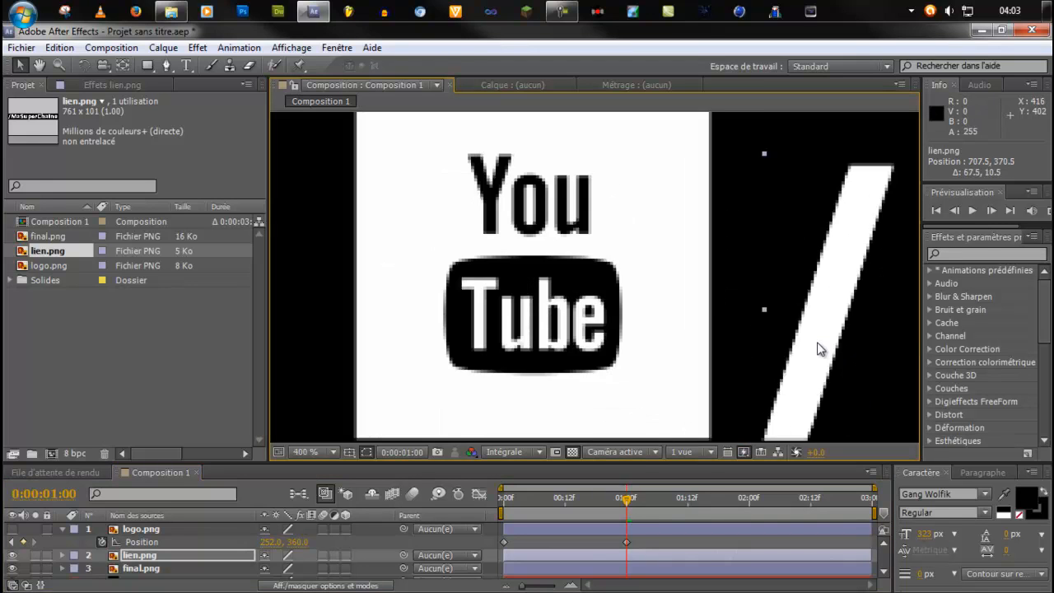
scroll(818, 347, "down", 1)
key("space")
left_click_drag(815, 358, 461, 348)
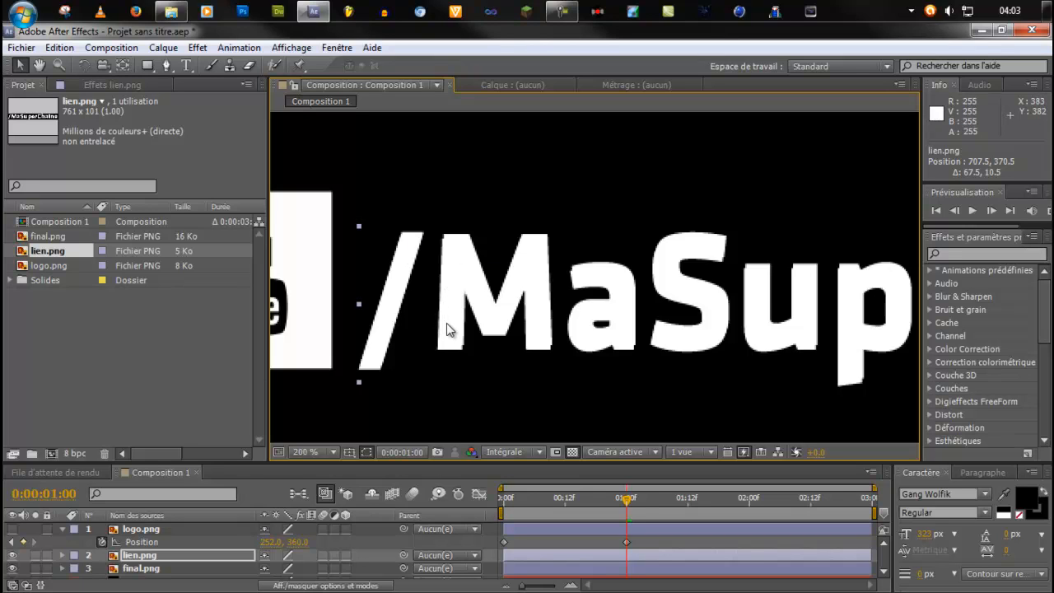
scroll(445, 332, "up", 2)
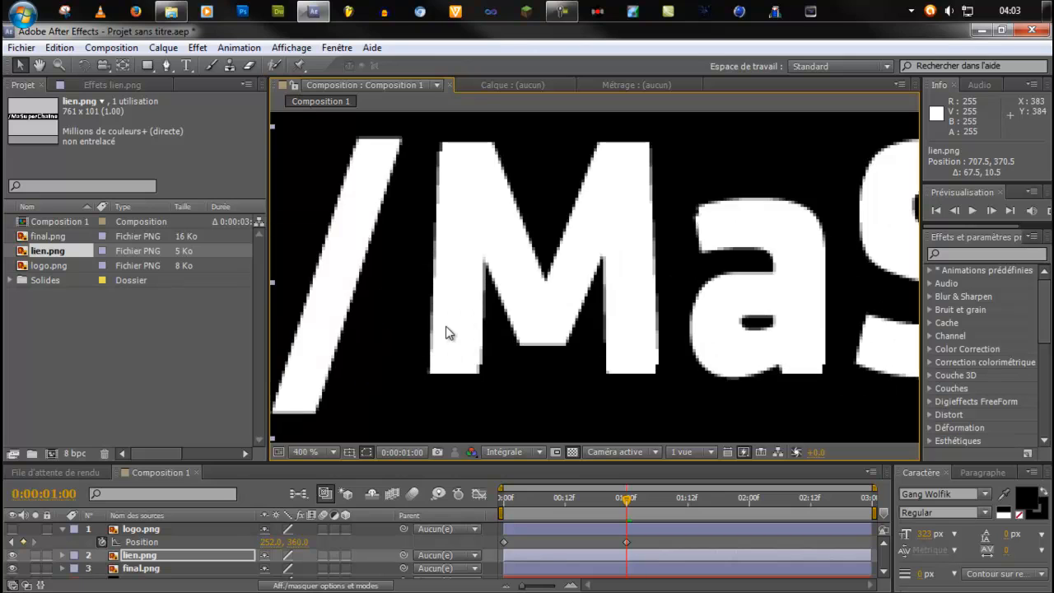
mouse_move(454, 305)
left_mouse_down()
mouse_move(453, 320)
mouse_move(448, 314)
left_mouse_up()
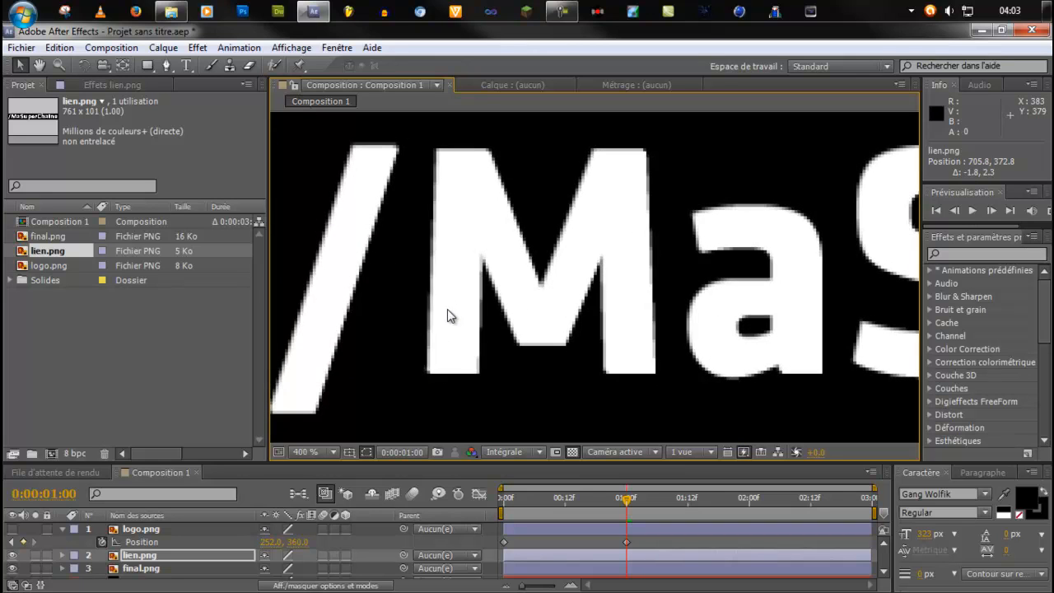
Nudge lien.png in small increments to position 706.5, 373.5, matching the letters of final.png.
key("Right")
key("Up")
key("Right")
key("Right")
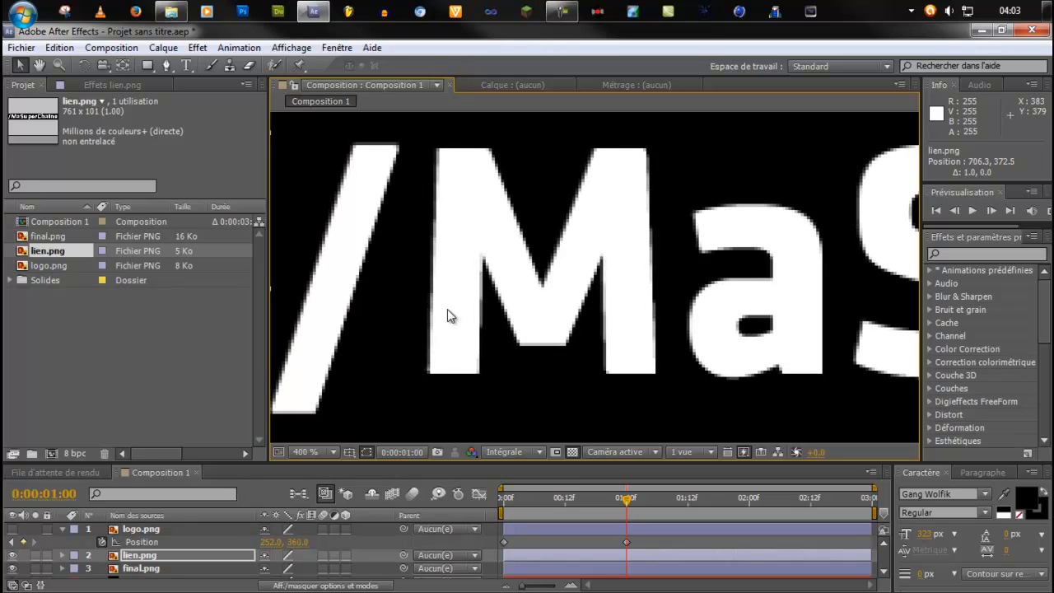
key("Down")
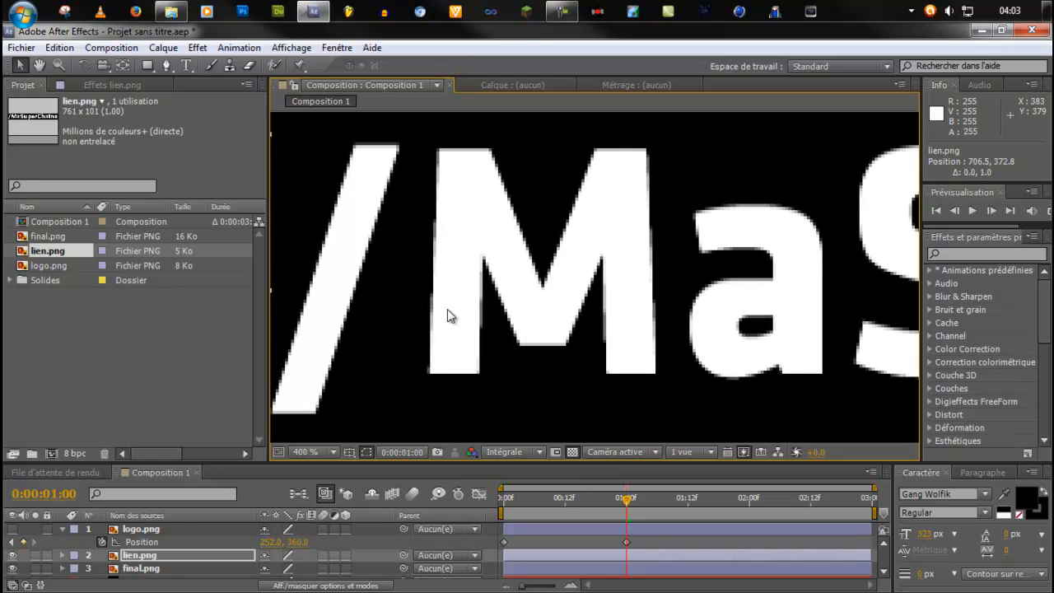
key("Down")
key("Down")
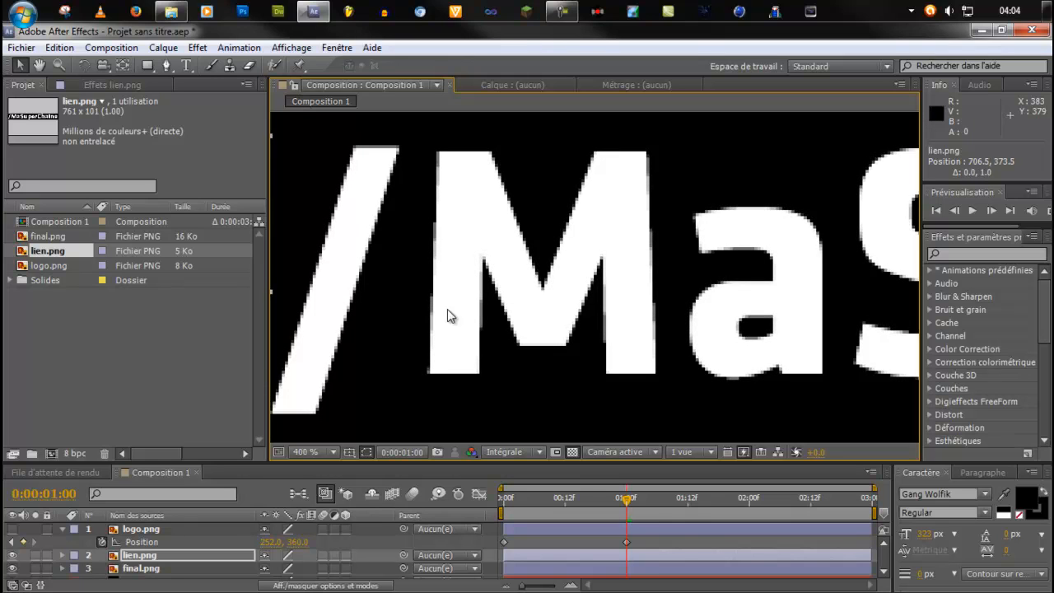
key("Right")
key("Left")
Compare lien.png's alignment with final.png by repeatedly hiding and showing the lien.png layer, leaving it hidden.
left_click(11, 556)
left_click(12, 556)
scroll(297, 319, "down", 2)
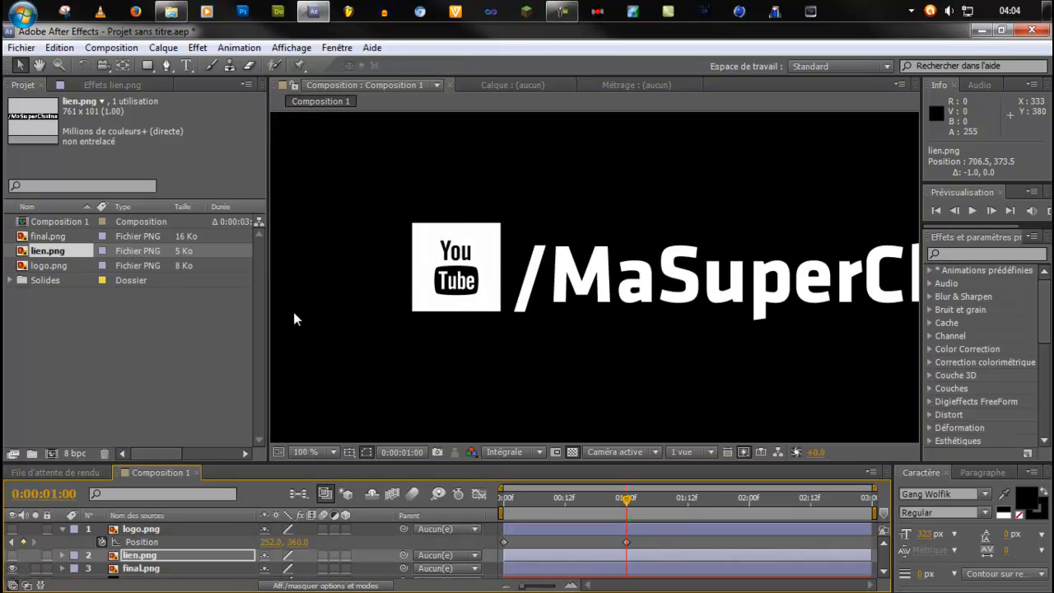
left_click(12, 556)
left_click(12, 556)
left_click(12, 556)
left_click(12, 556)
left_click(11, 557)
left_click(12, 557)
left_click(12, 558)
left_click(12, 559)
left_click(12, 558)
Hide the final.png reference layer and make the logo.png and lien.png layers visible.
scroll(62, 560, "down", 1)
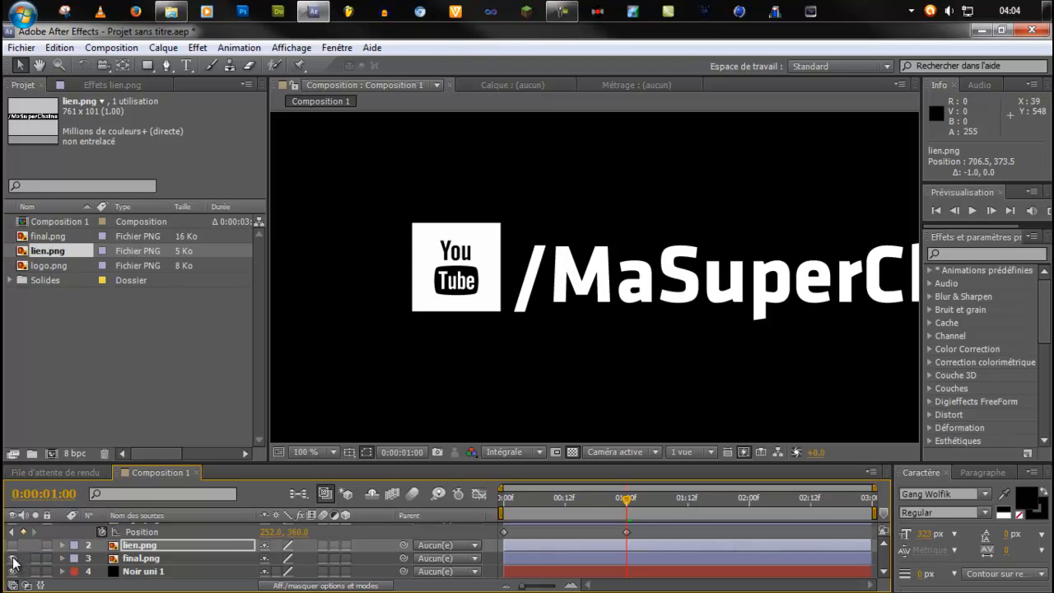
left_click(12, 558)
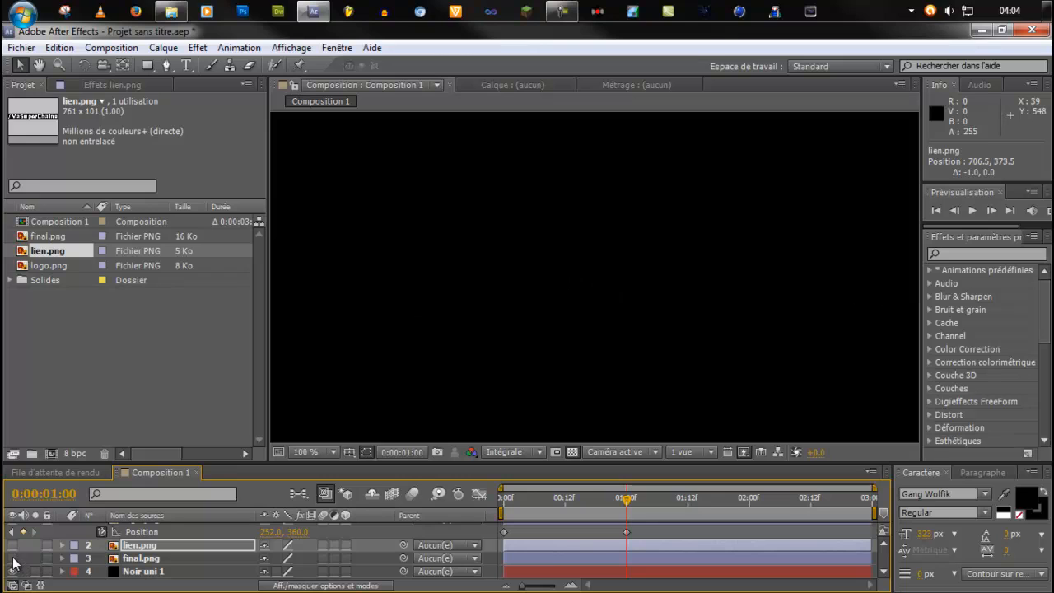
scroll(553, 326, "down", 4)
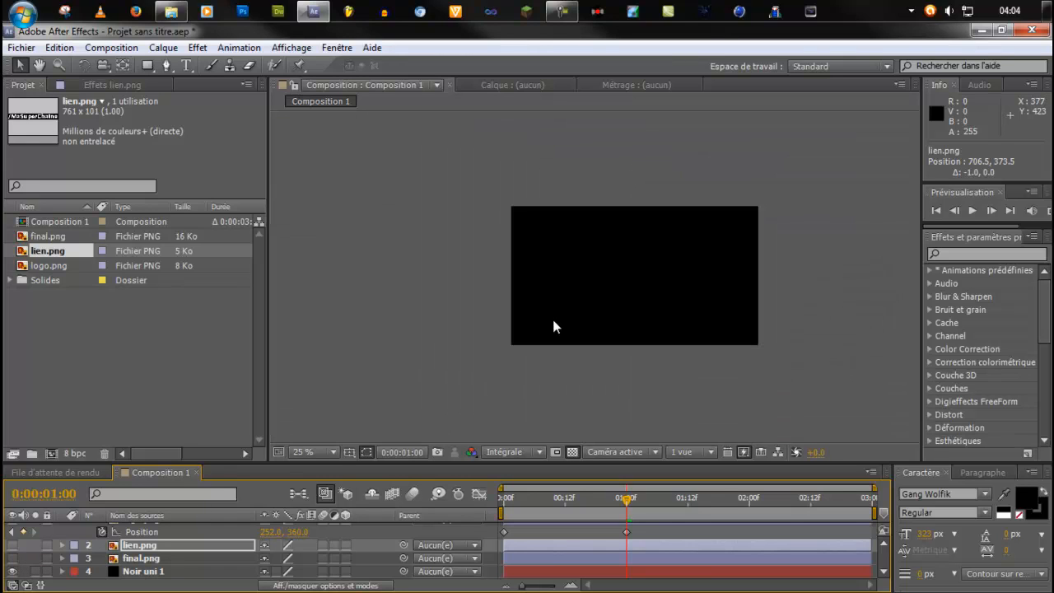
scroll(157, 546, "up", 1)
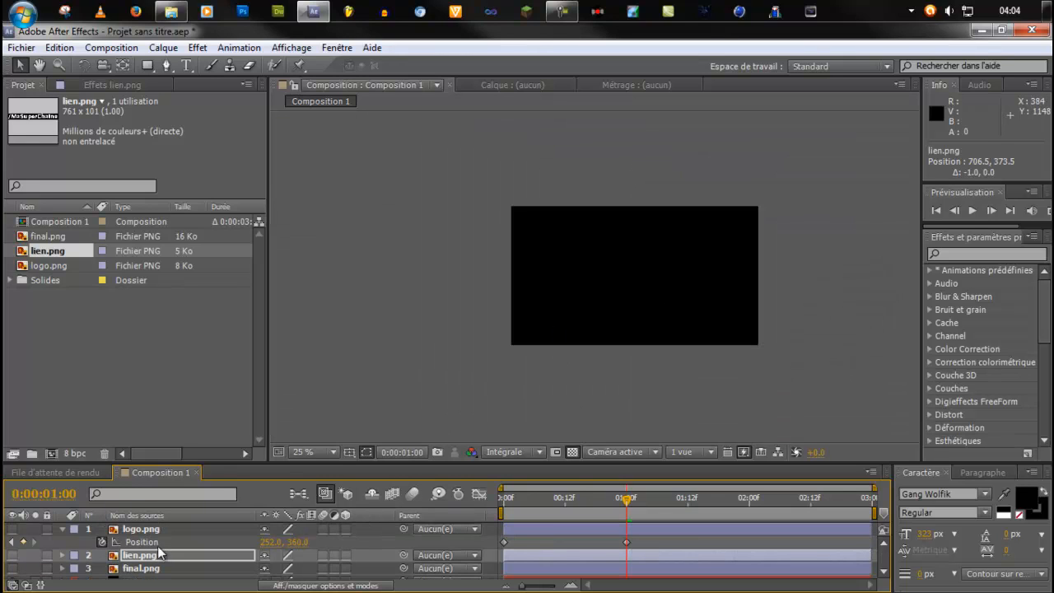
scroll(160, 553, "down", 1)
scroll(161, 554, "up", 1)
left_click(11, 555)
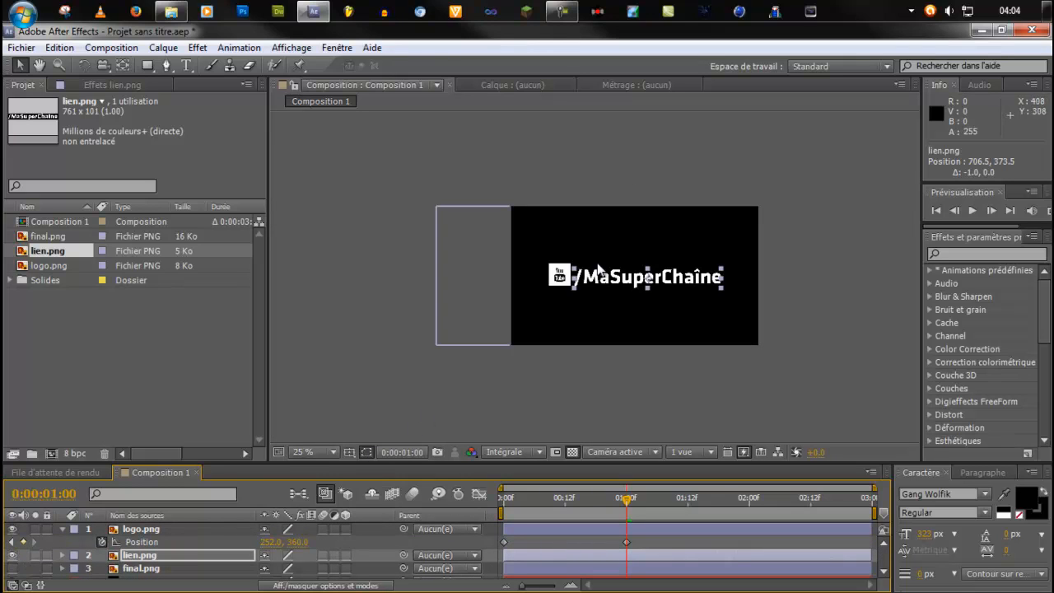
scroll(602, 289, "up", 6)
scroll(602, 288, "down", 4)
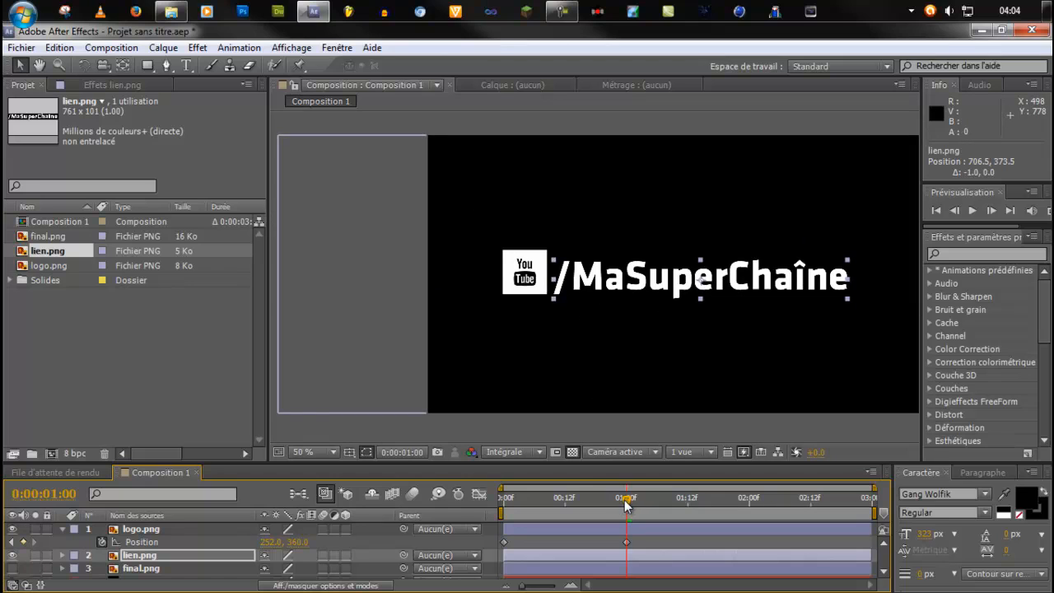
Show the Position property of lien.png and set its first keyframe at 0:00:01:00.
left_click_drag(626, 506, 502, 505)
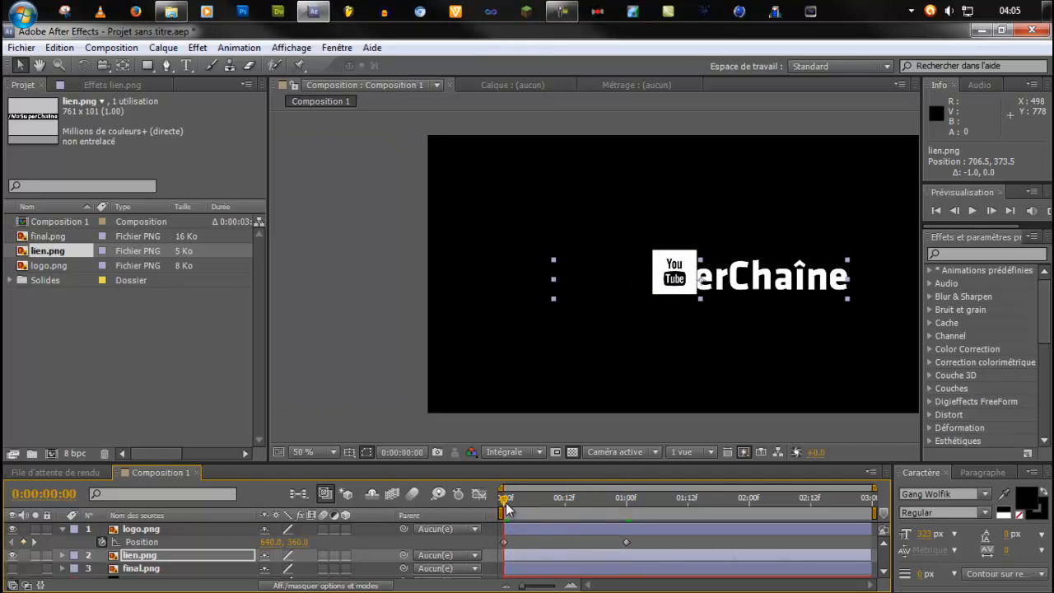
left_click(136, 529)
left_click(142, 557)
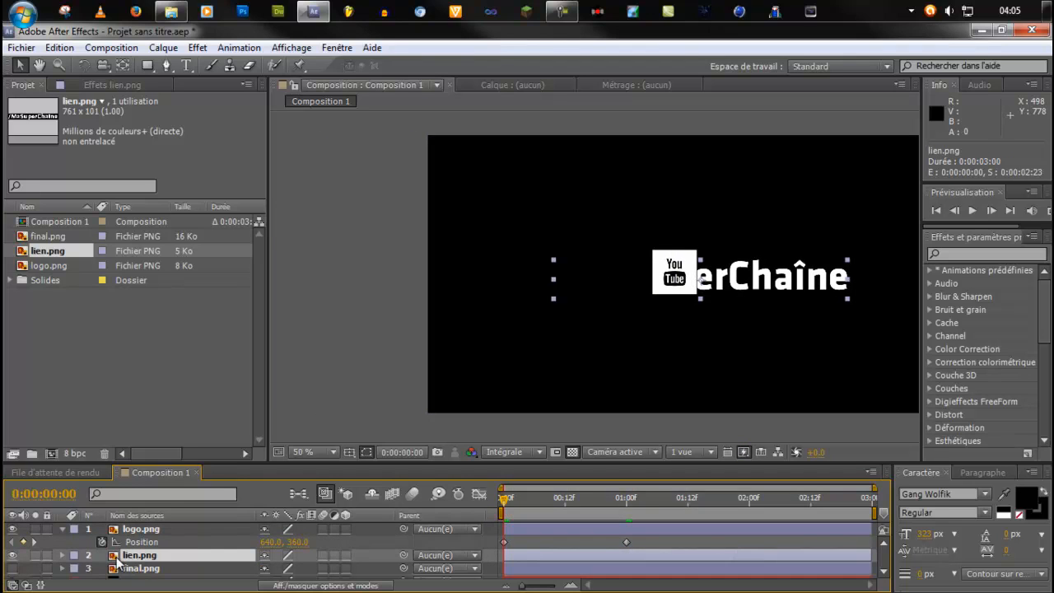
key("p")
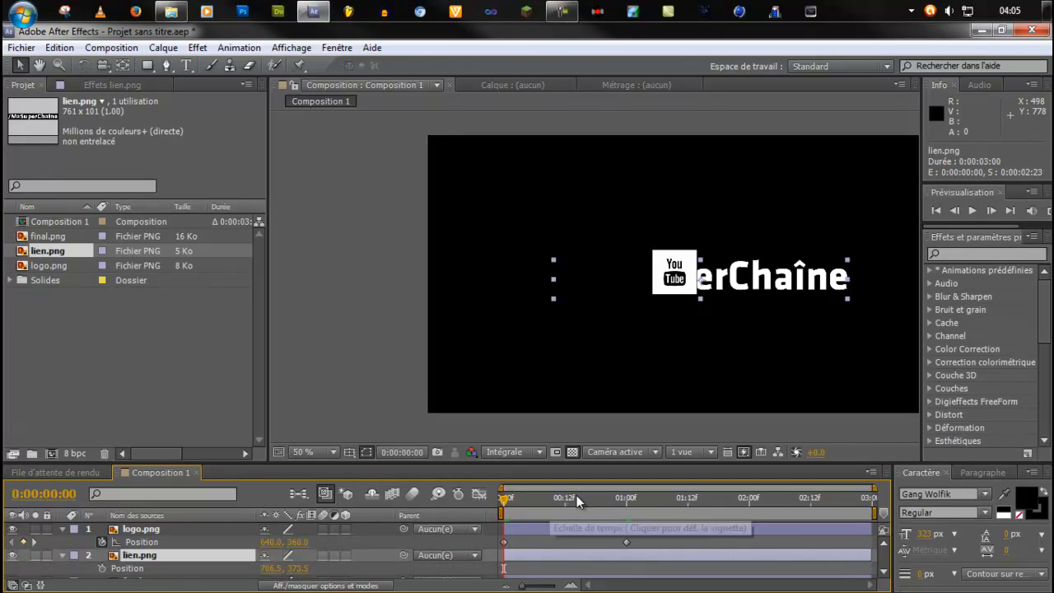
left_click(625, 499)
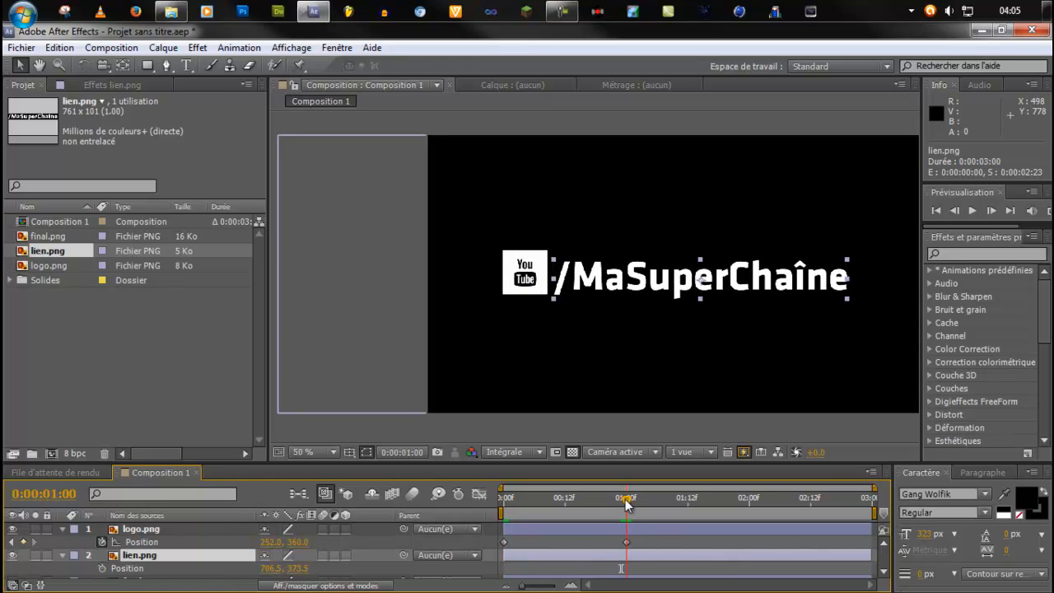
left_click(103, 569)
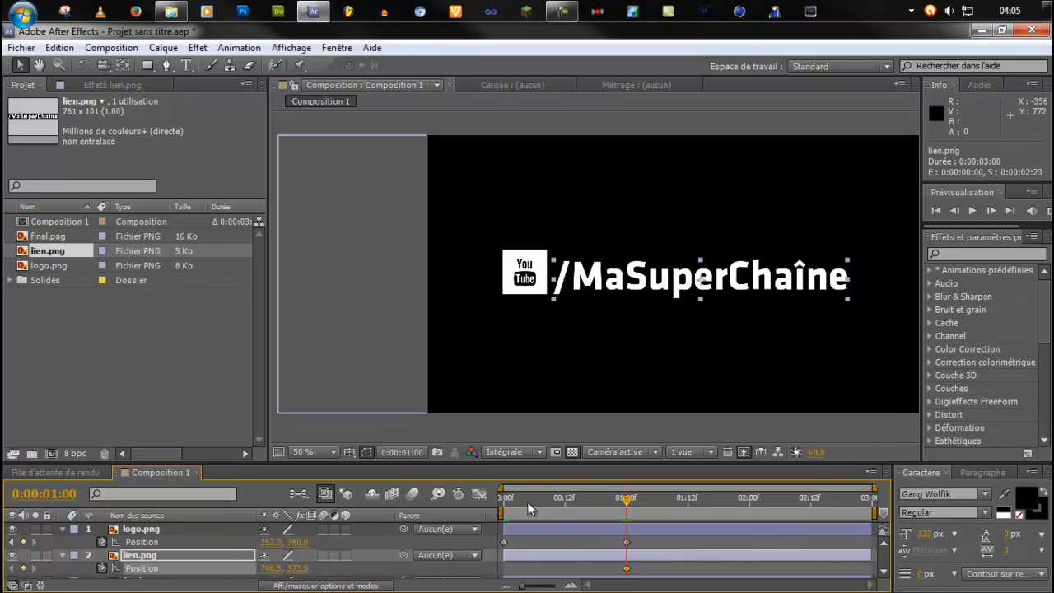
At 0:00:00:00, shift lien.png horizontally to position 186.5, 373.5, so the text ends just before the centred logo.
left_click_drag(527, 502, 489, 501)
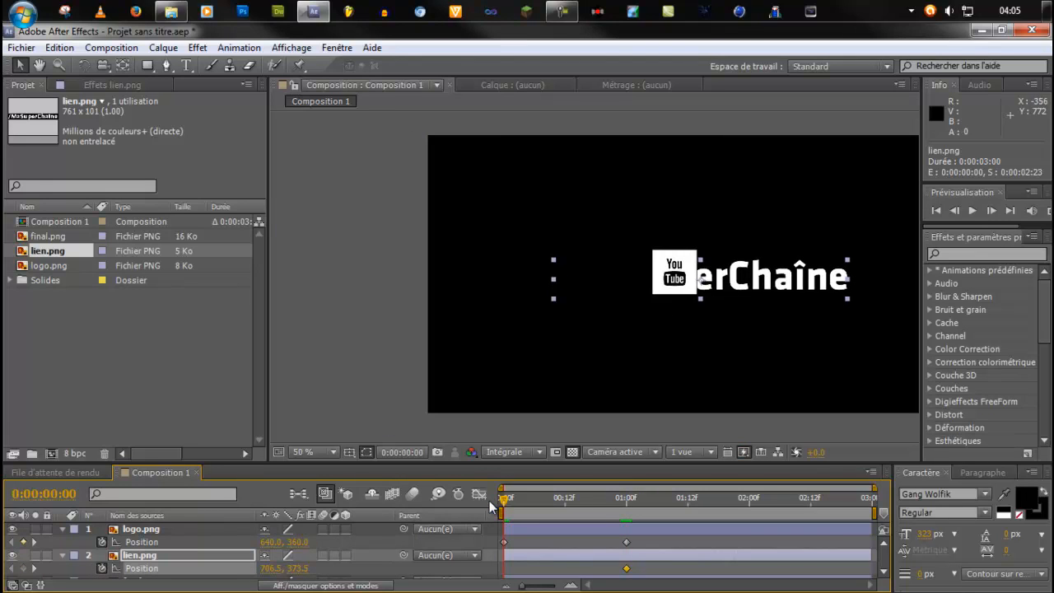
key("shift+Left")
key("shift+Left")
key("shift+Left")
key("shift+Left")
key("shift+Left")
key("shift+Left")
key("shift+Left")
key("shift+Left")
key("shift+Left")
key("shift+Left")
key("shift+Left")
key("shift+Left")
key("shift+Left")
key("shift+Left")
key("shift+Left")
key("shift+Left")
key("shift+Left")
key("shift+Left")
key("shift+Left")
key("shift+Left")
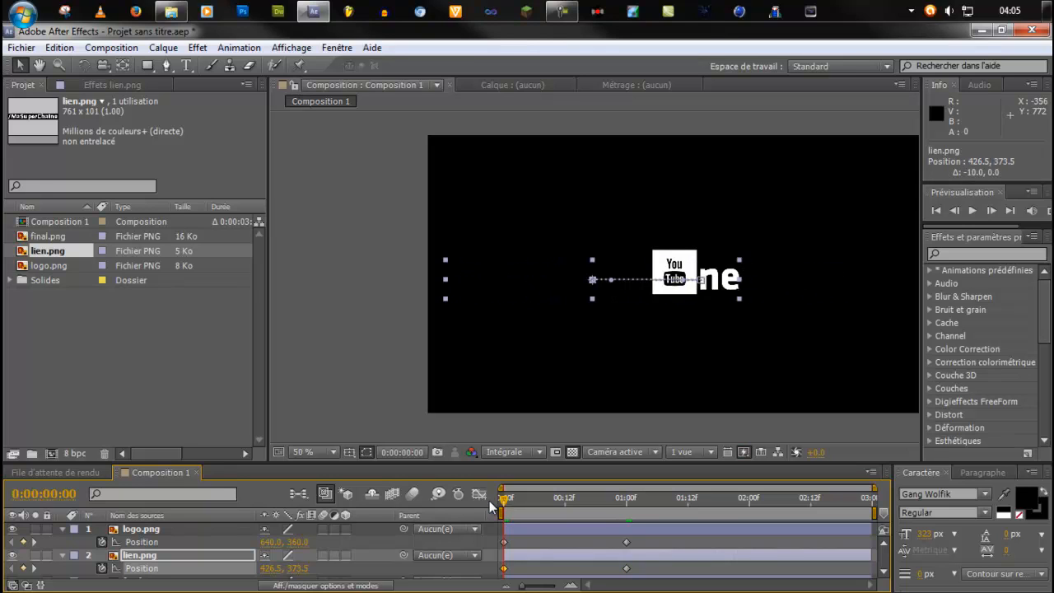
key("shift+Left")
key("shift+Left")
key("shift+Left")
key("shift+Left")
key("shift+Left")
key("shift+Left")
key("shift+Left")
key("shift+Left")
key("shift+Left")
key("shift+Left")
key("shift+Left")
key("shift+Left")
key("shift+Left")
key("shift+Left")
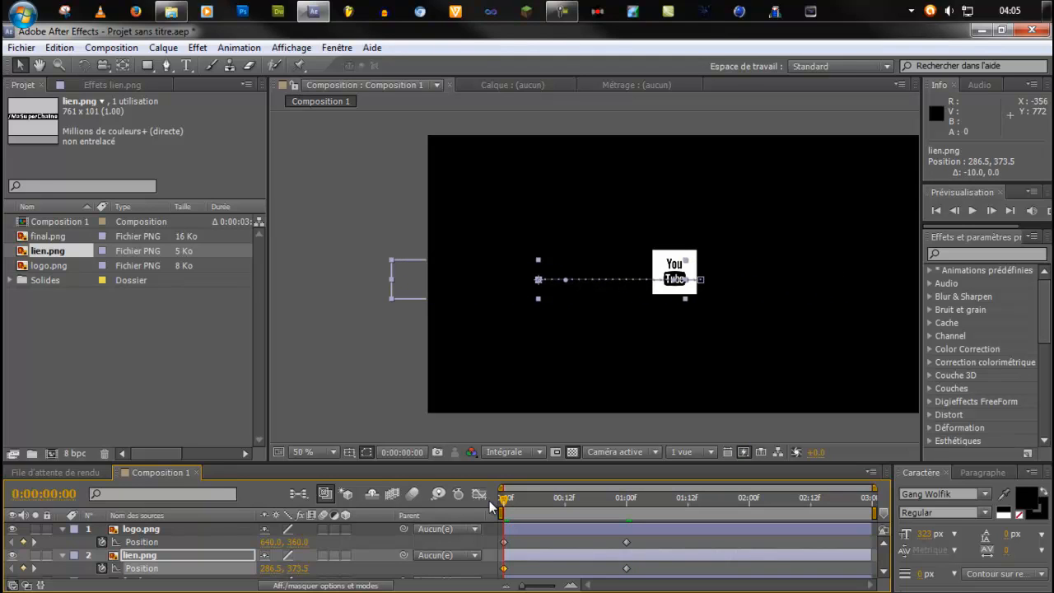
key("shift+Left")
key("shift+Left")
key("shift+Left")
key("shift+Left")
key("shift+Left")
key("shift+Left")
key("shift+Left")
key("shift+Left")
key("shift+Left")
key("shift+Left")
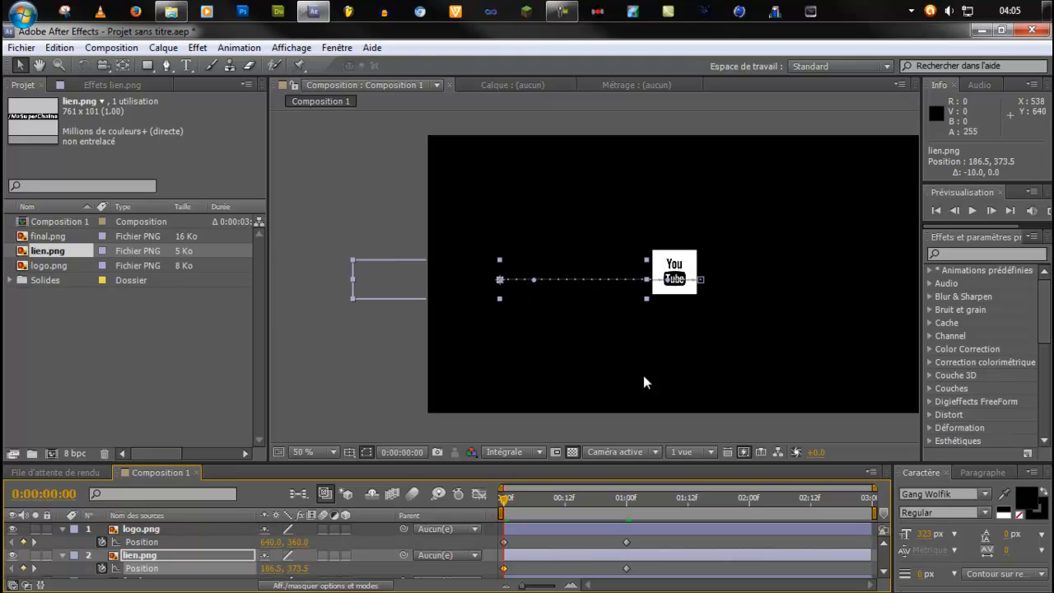
Examine lien.png's starting position beside the logo and its motion path at 0:00:00:00, up close and in the whole composition.
key("period")
key("period")
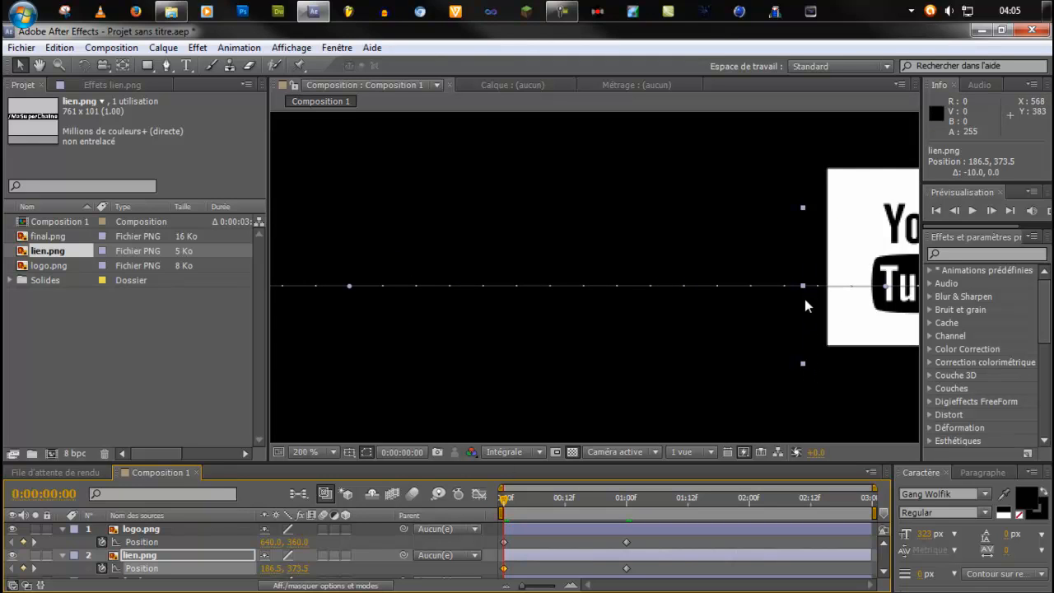
key("comma")
key("comma")
key("comma")
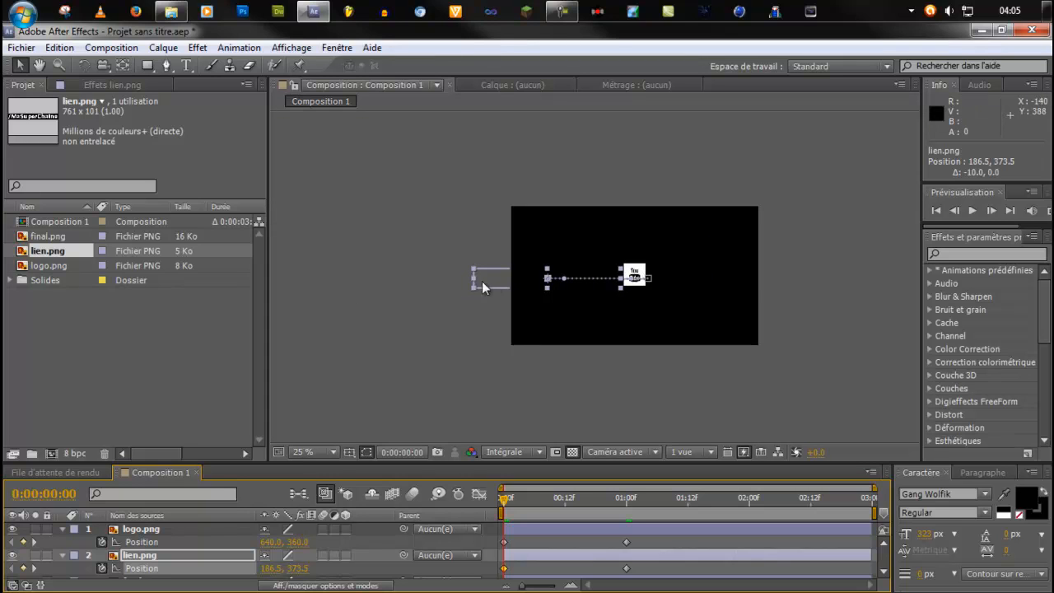
key("period")
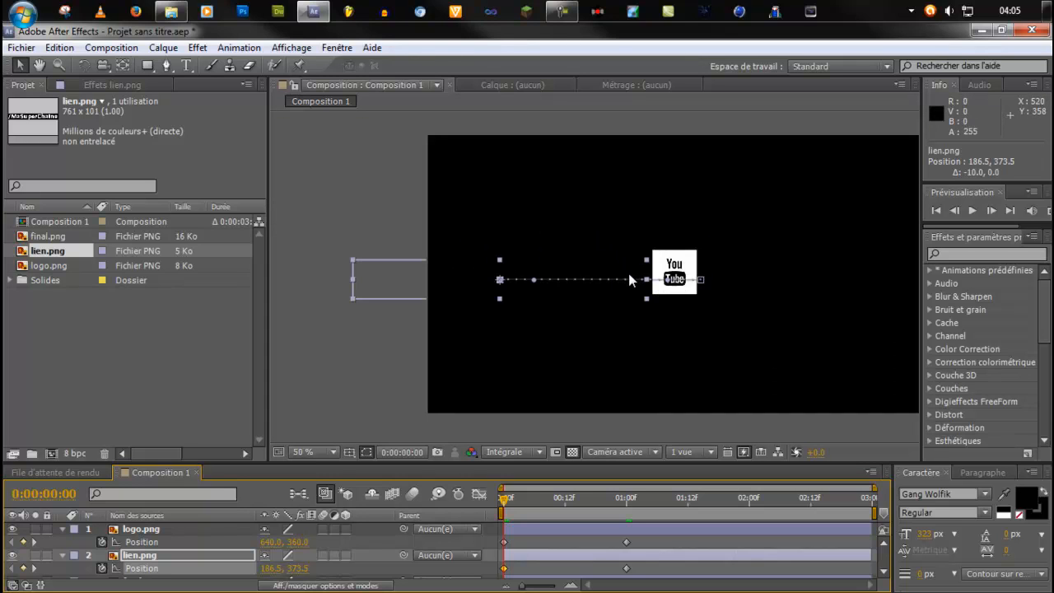
key("comma")
scroll(66, 556, "down", 1)
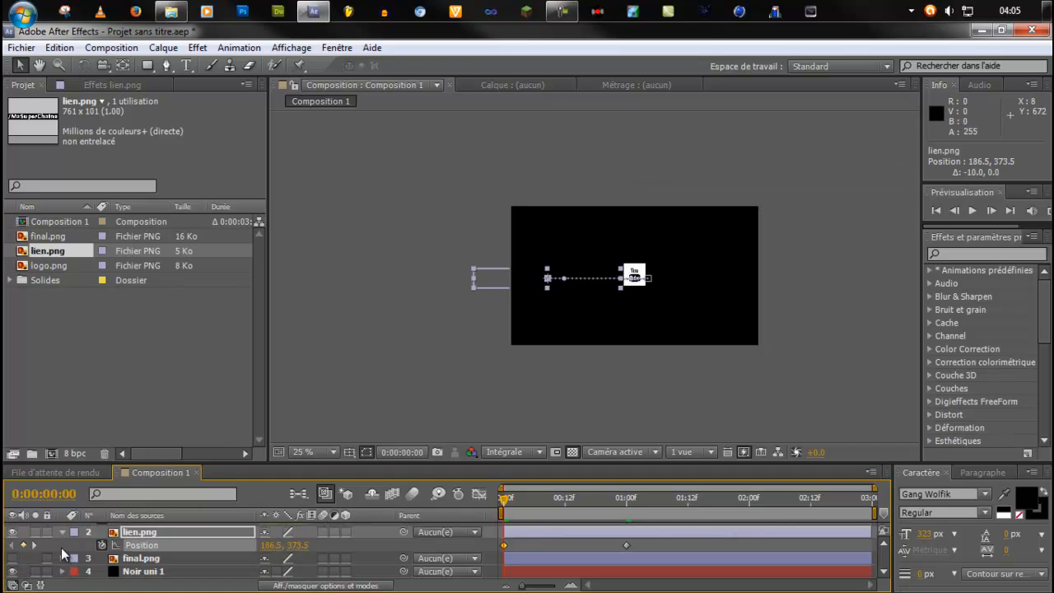
Temporarily hide logo.png and the Noir uni 1 solid to examine the lien.png text on transparency, and make both layers visible again.
left_click(10, 576)
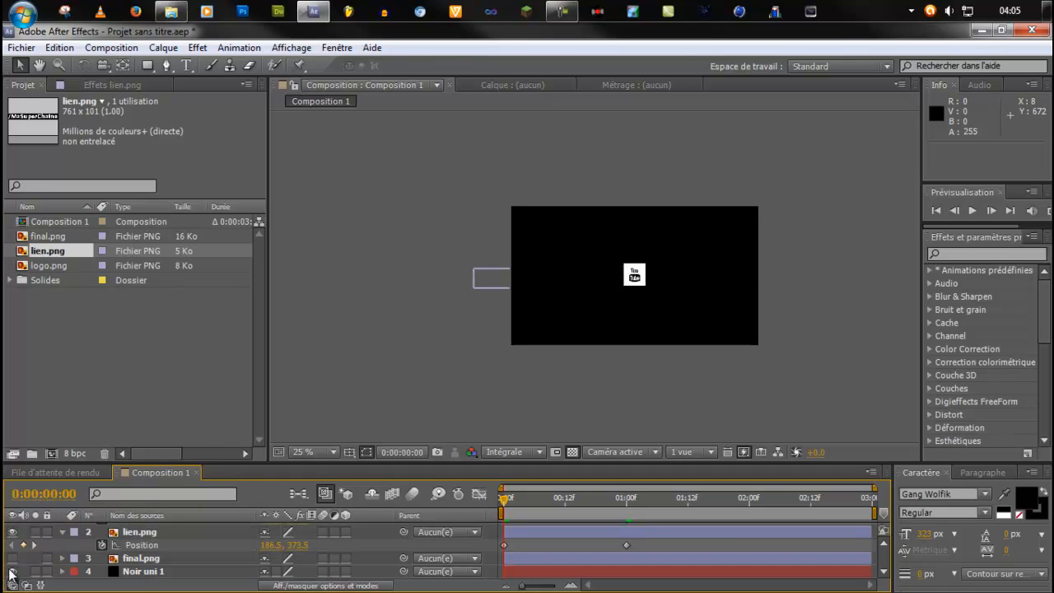
scroll(21, 543, "up", 1)
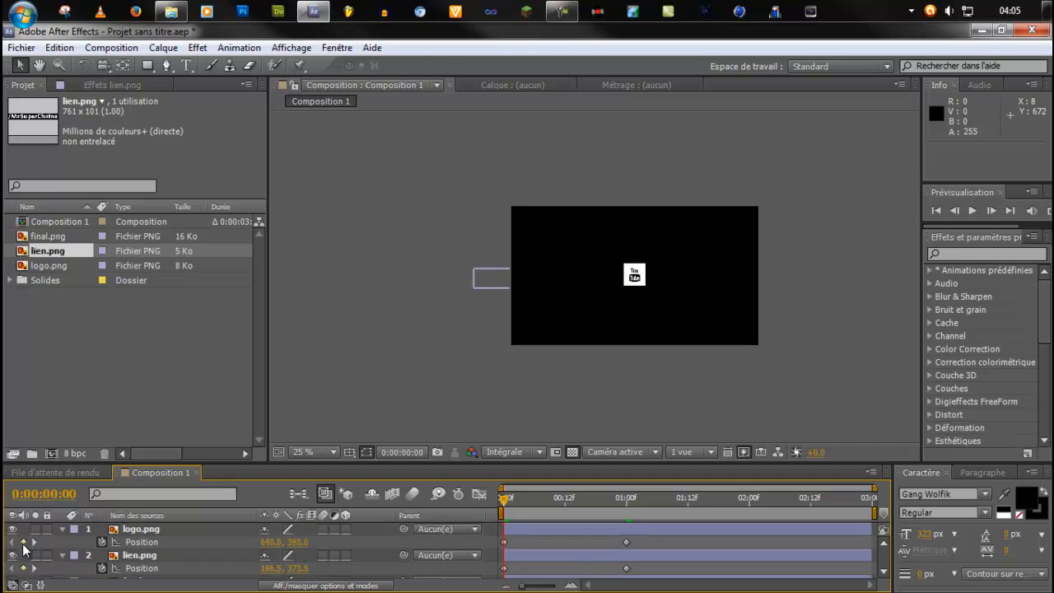
left_click(11, 532)
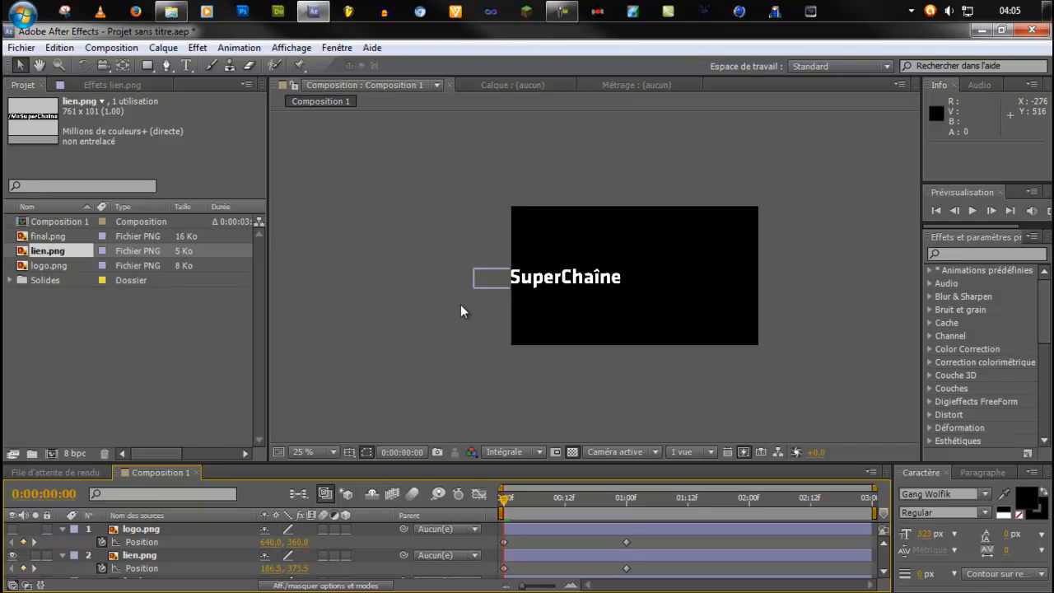
scroll(83, 564, "down", 1)
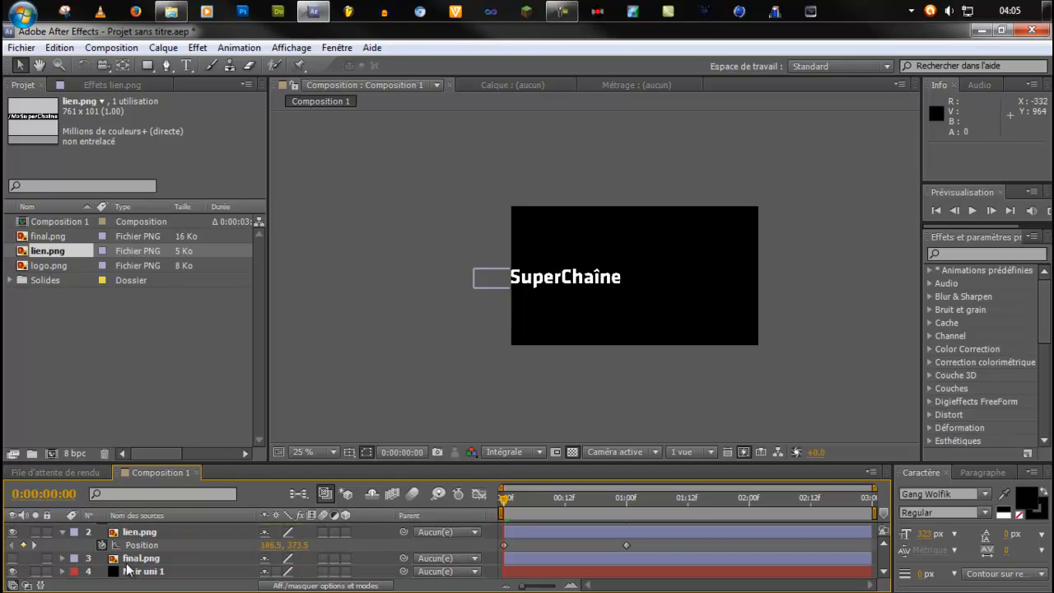
left_click(12, 572)
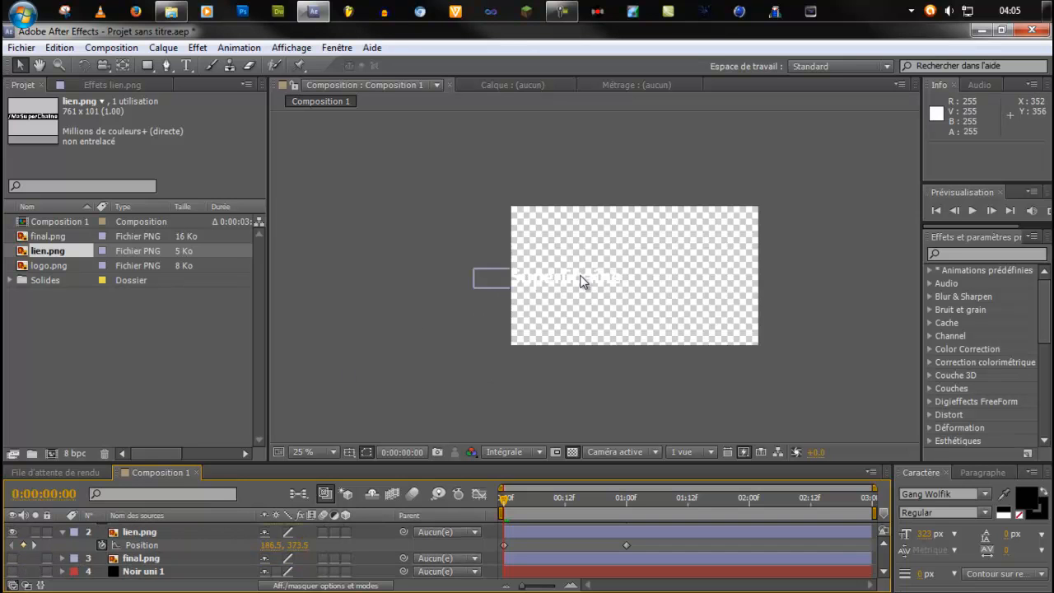
scroll(610, 284, "up", 6)
scroll(635, 282, "down", 6)
scroll(643, 275, "up", 4)
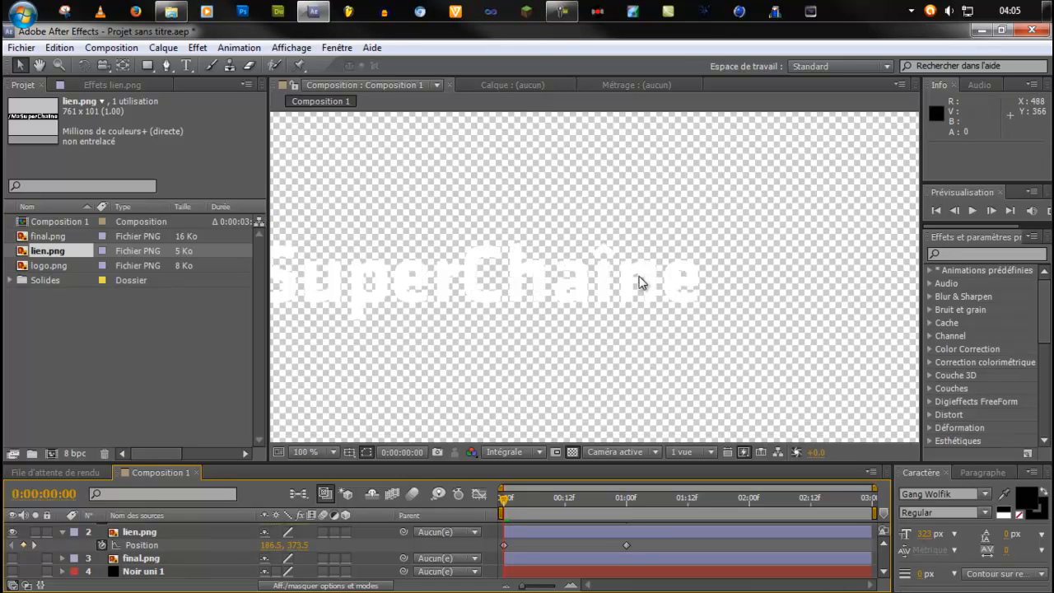
scroll(650, 276, "down", 2)
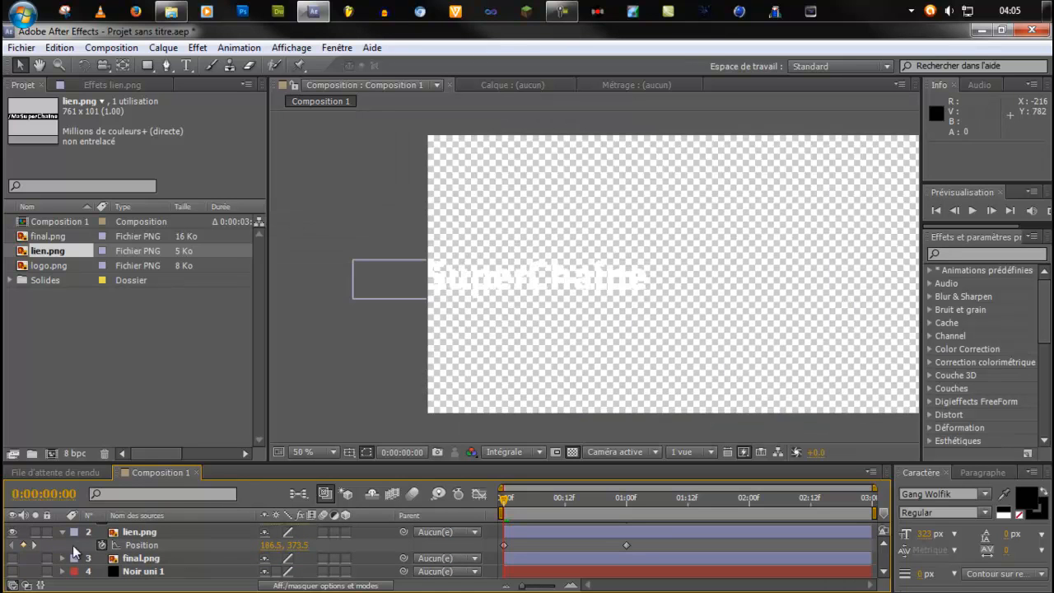
left_click(12, 570)
scroll(23, 571, "up", 2)
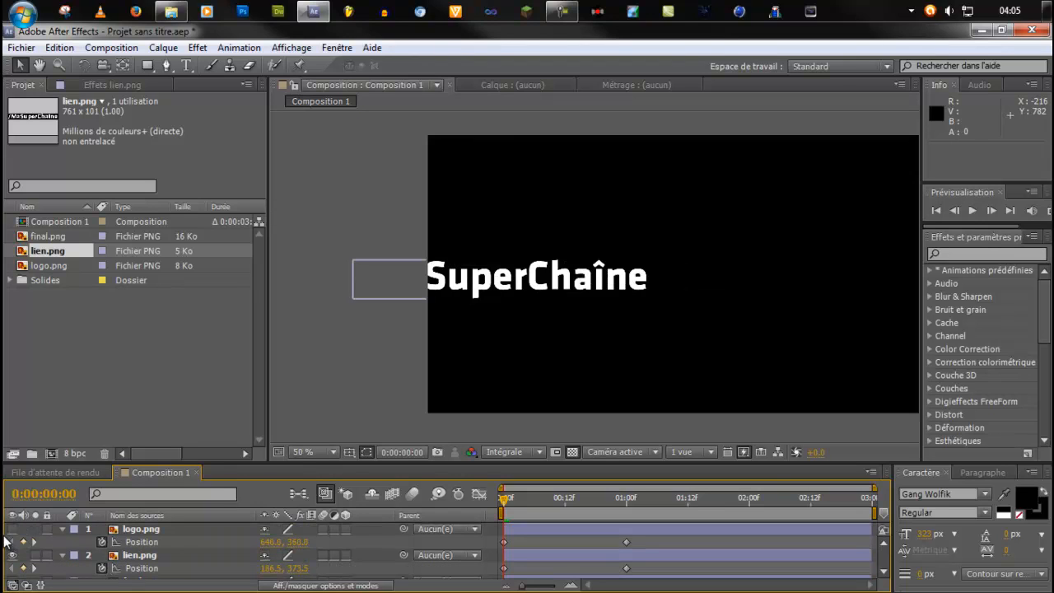
left_click(12, 529)
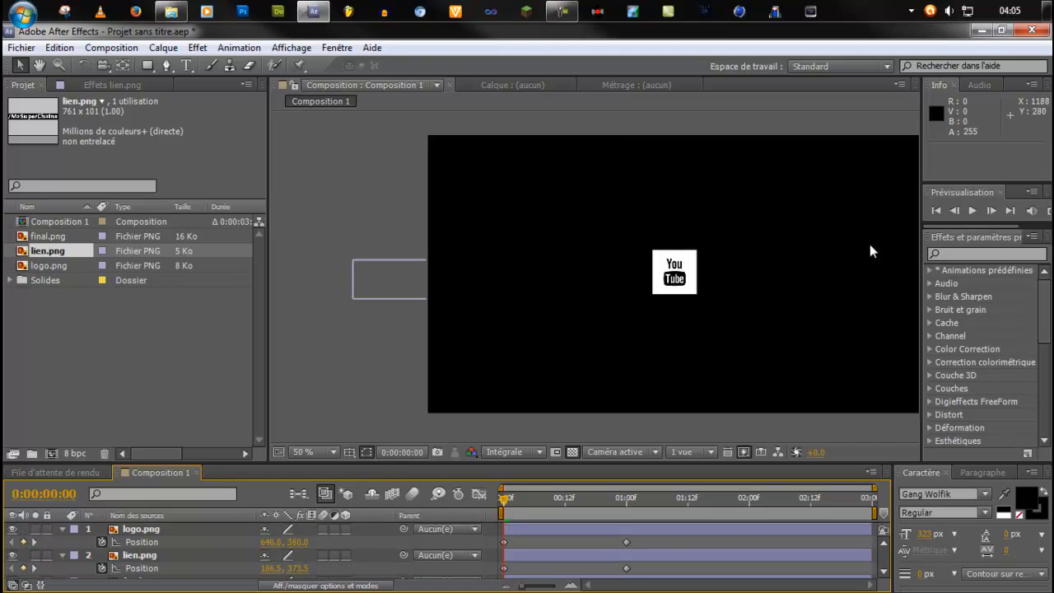
Select lien.png and examine its end position beside the logo at 0:00:01:02, with the composition view fitted up to 100%.
left_click(146, 557)
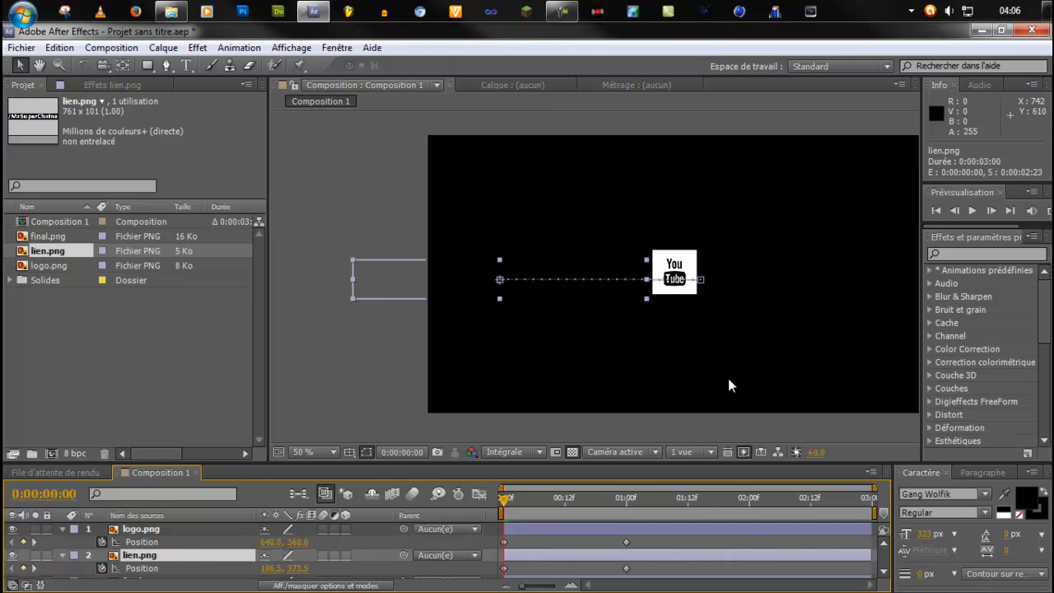
left_click_drag(504, 498, 637, 498)
scroll(584, 326, "down", 2)
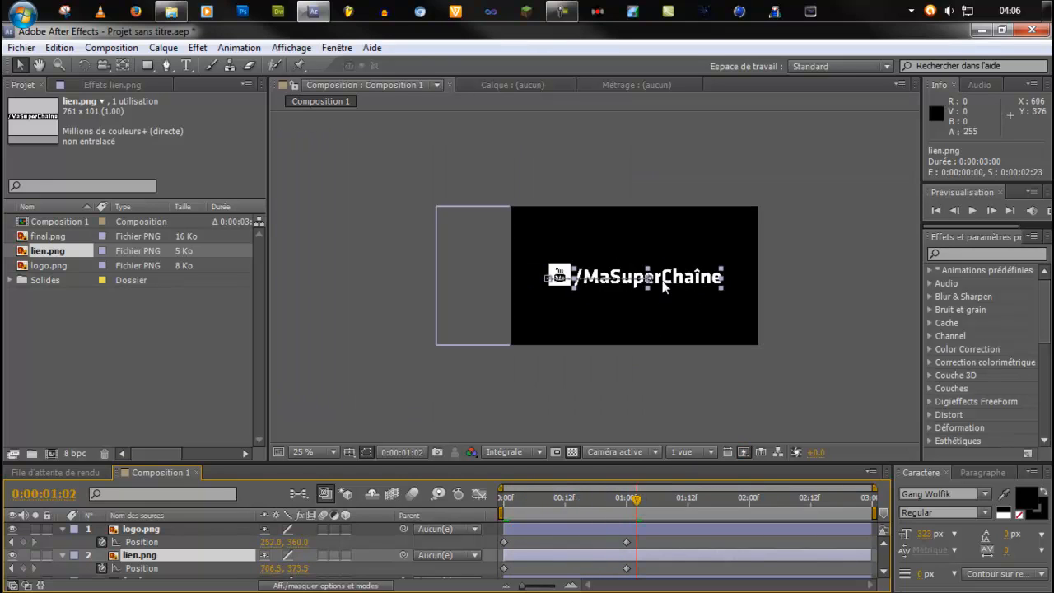
scroll(609, 328, "up", 1)
scroll(631, 325, "down", 2)
scroll(709, 296, "up", 2)
scroll(688, 288, "down", 1)
scroll(676, 295, "up", 1)
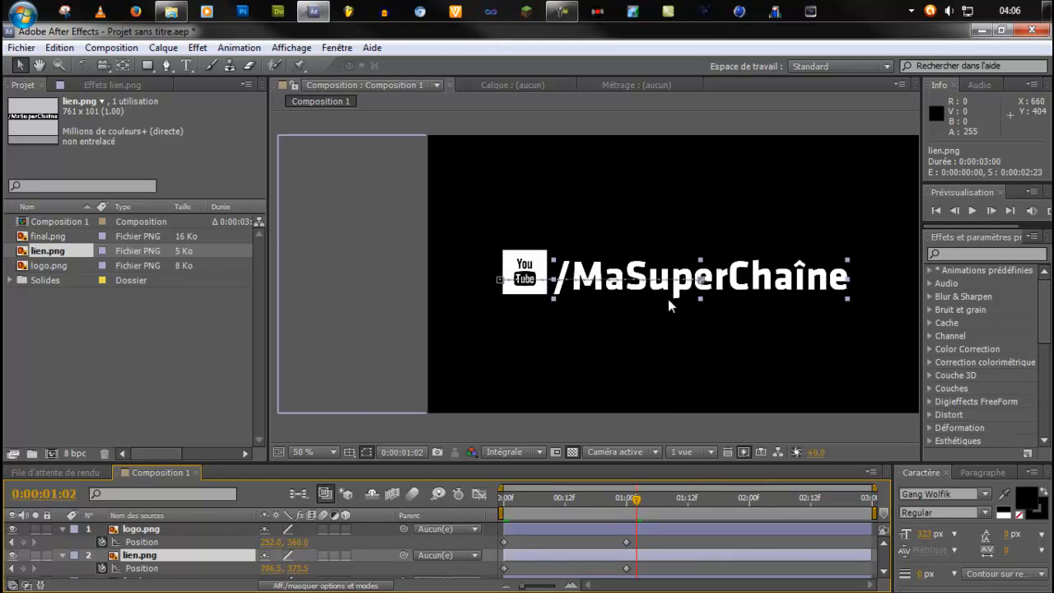
left_click(331, 451)
left_click(352, 190)
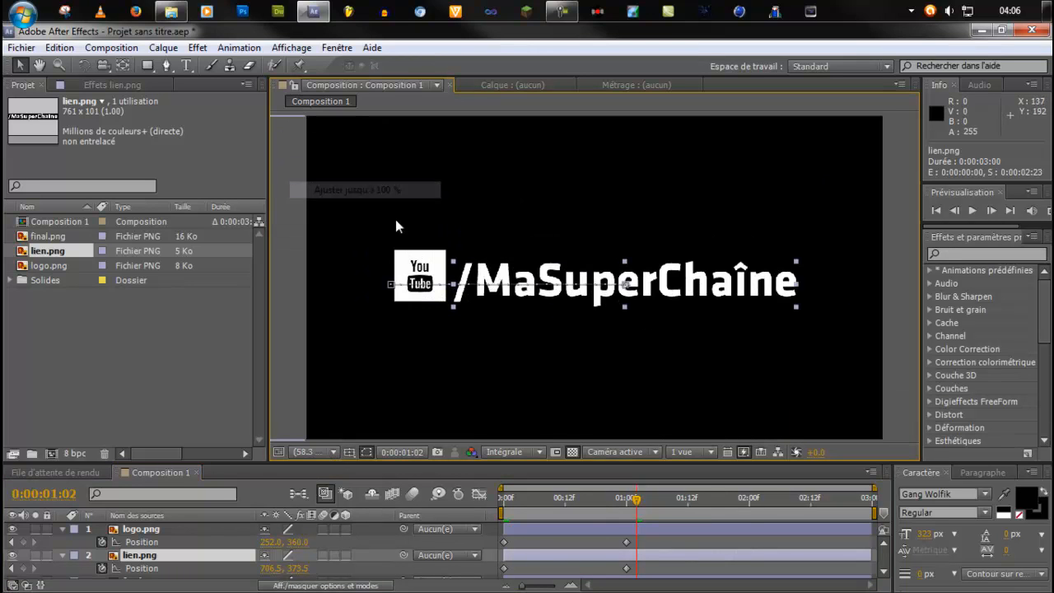
Preview the logo and link sliding animation from 0:00:00:00.
left_click_drag(579, 495, 466, 495)
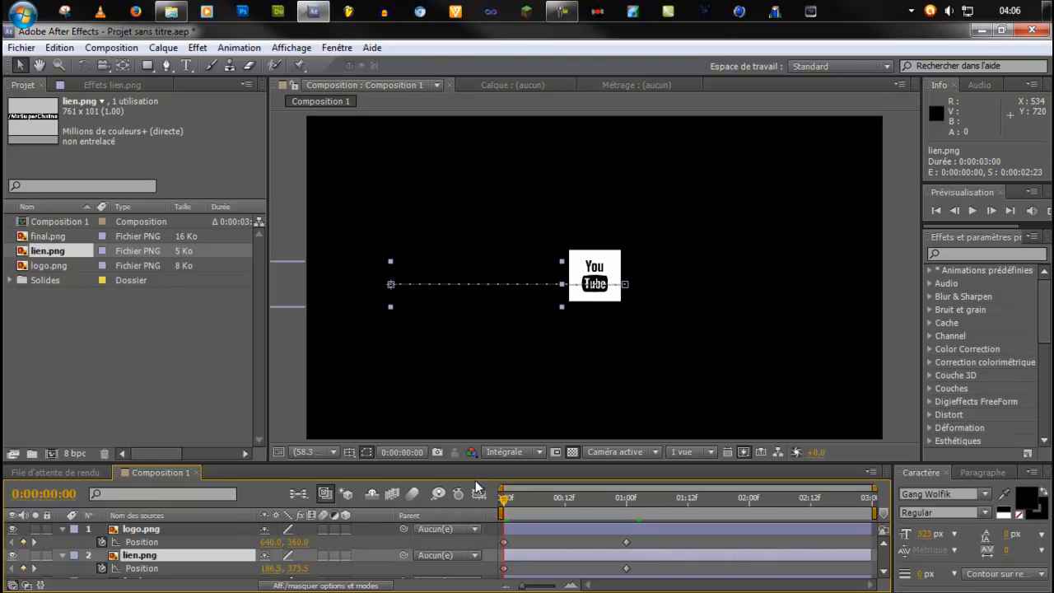
key("space")
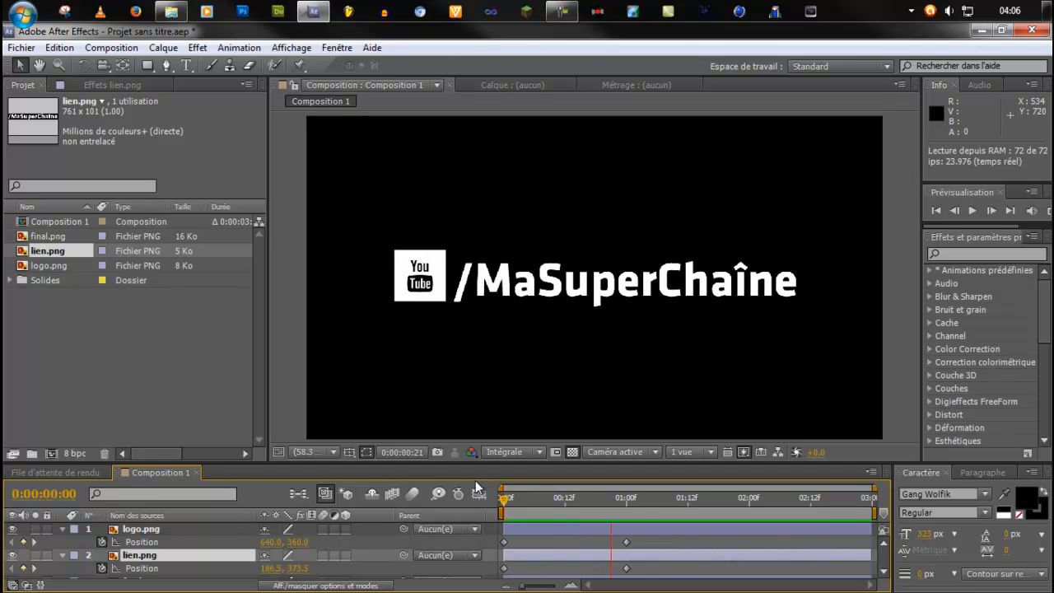
key("space")
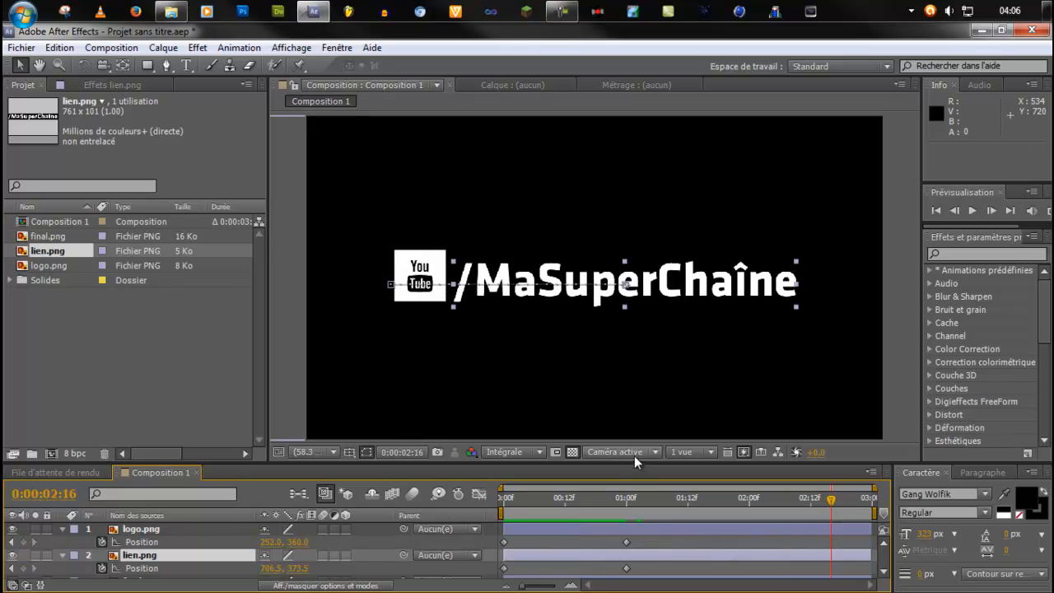
Enlarge the timeline area, select the logo.png and lien.png layers together, and reveal their keyframed Position properties.
left_click_drag(642, 461, 633, 392)
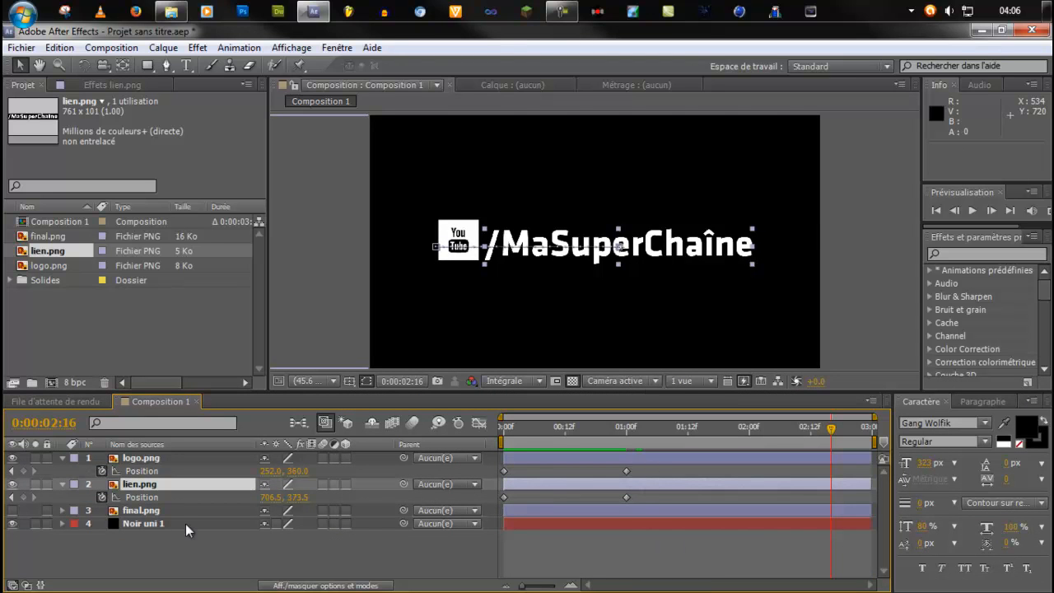
left_click(136, 459, "ctrl")
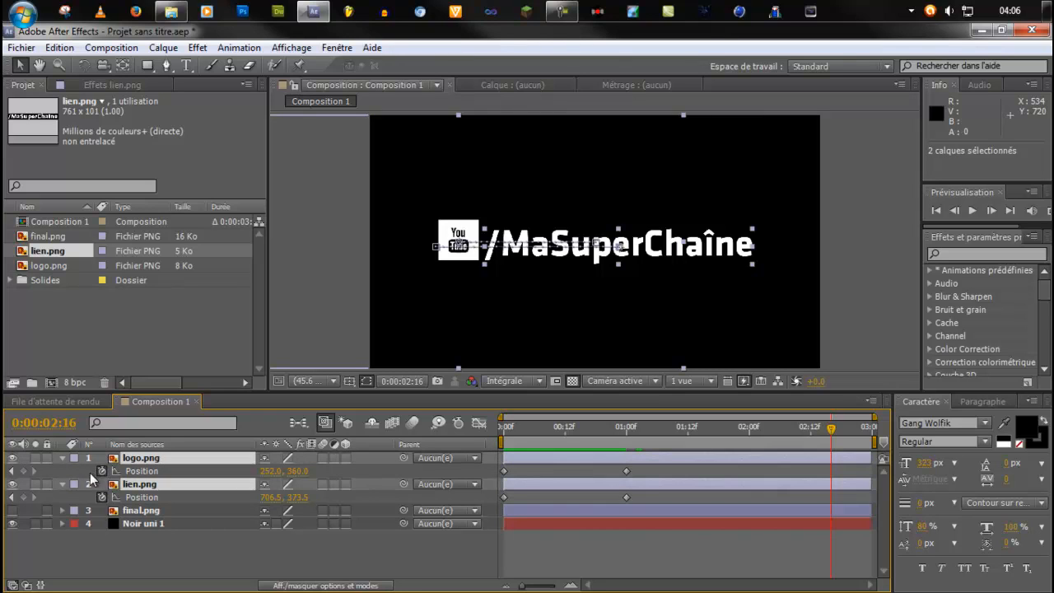
key("u")
left_click(154, 485)
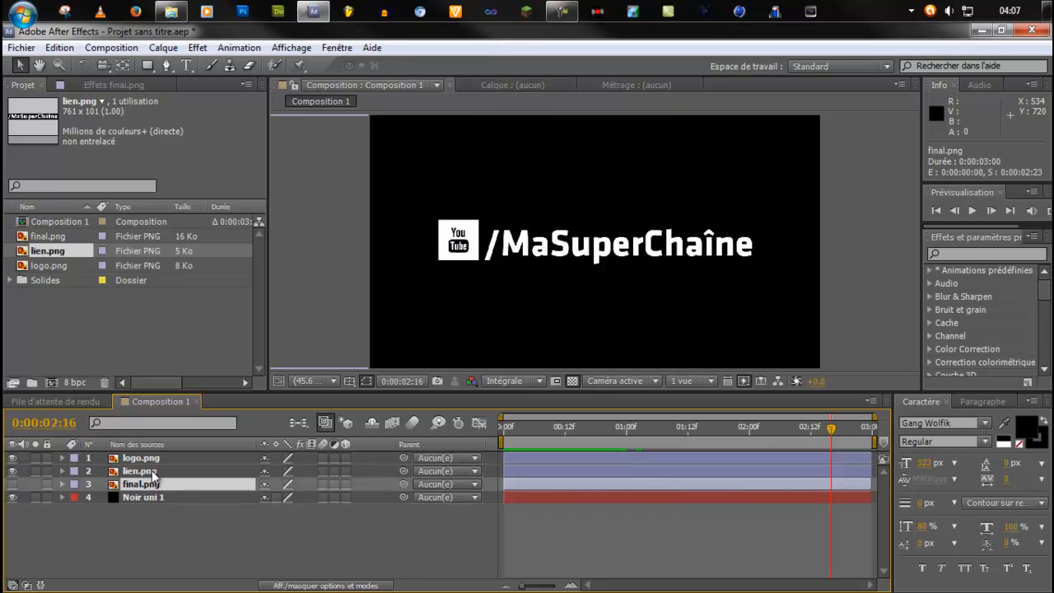
left_click(154, 473)
left_click(158, 461, "ctrl")
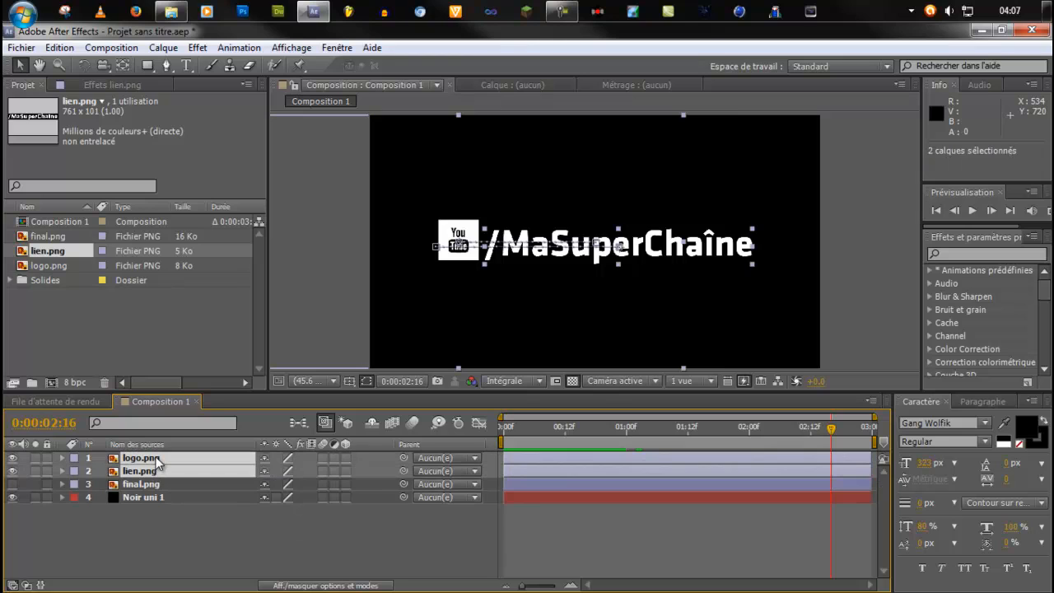
key("u")
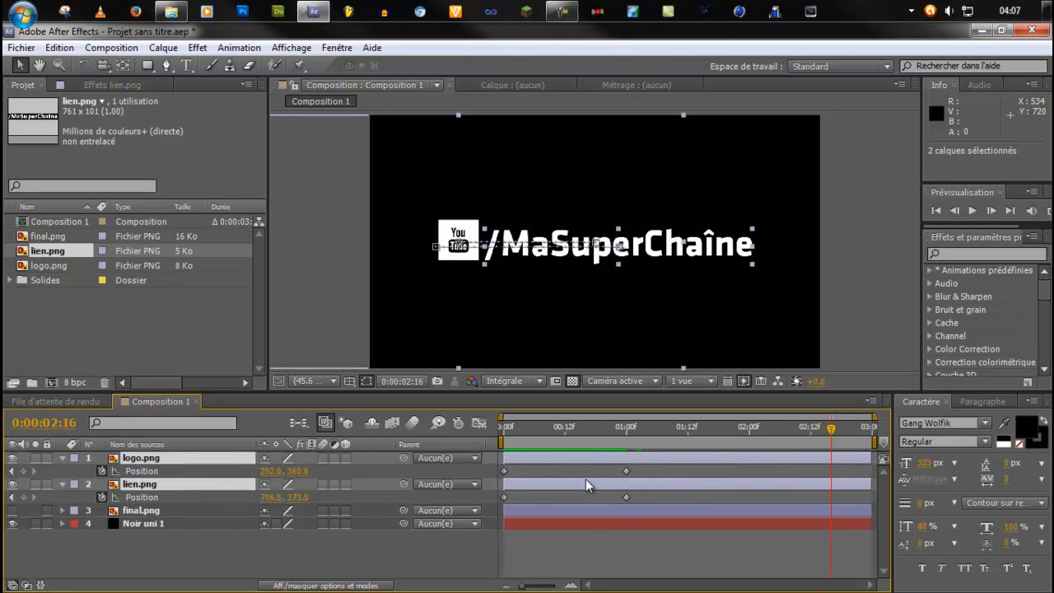
Move the end Position keyframes of logo.png and lien.png to 0:00:02:00 and preview the slower slide from the start.
left_click_drag(644, 471, 757, 472)
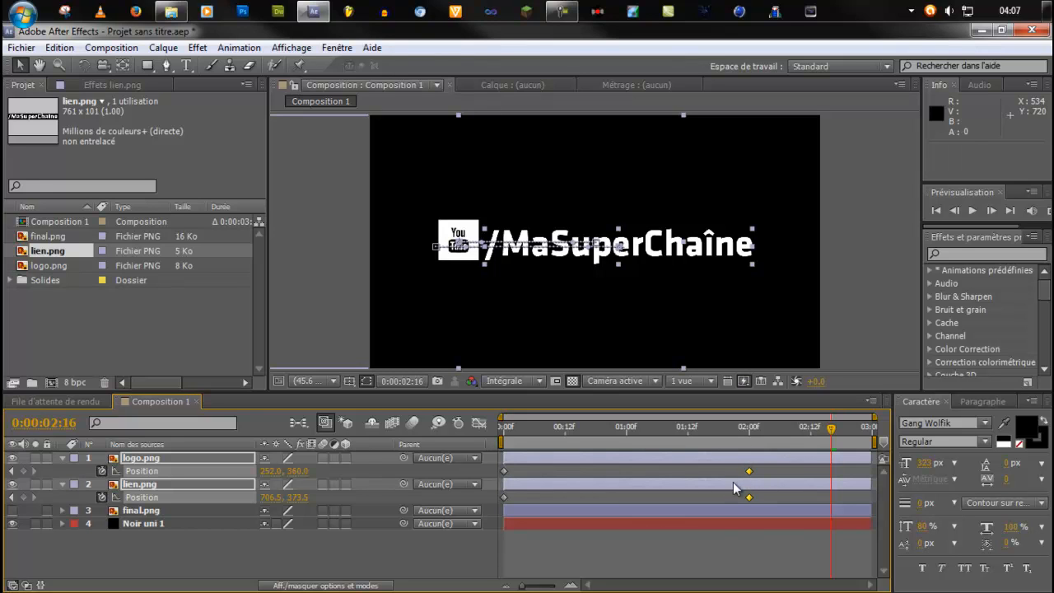
left_click(744, 427)
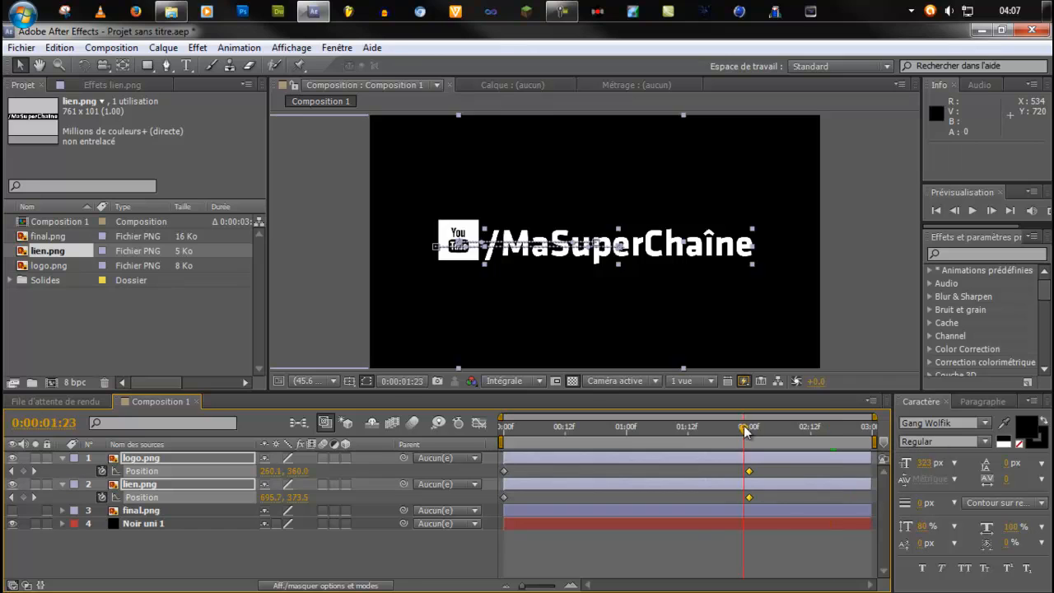
left_click_drag(744, 430, 369, 473)
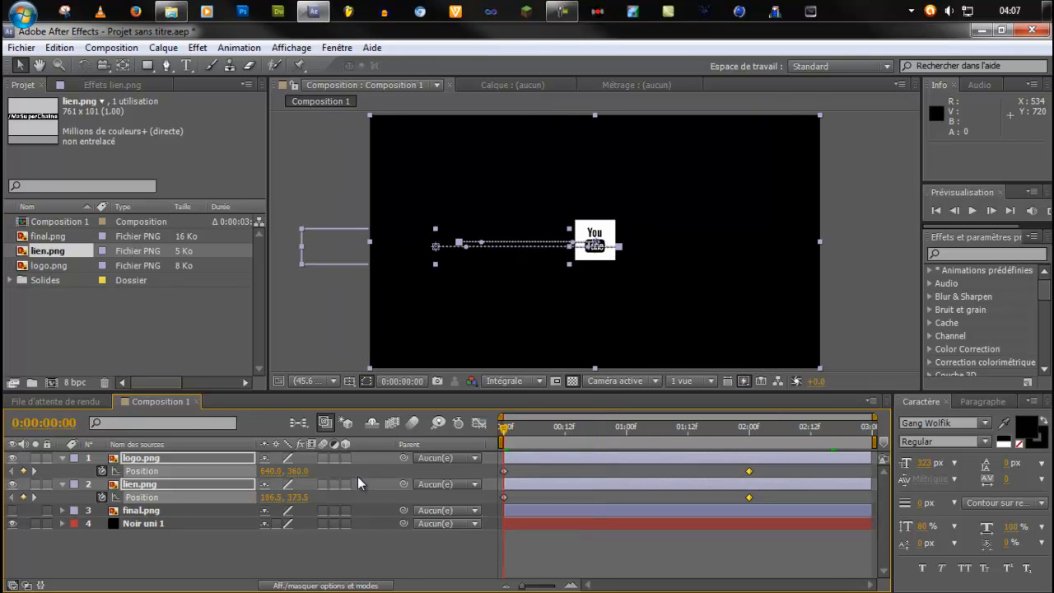
key("KP_0")
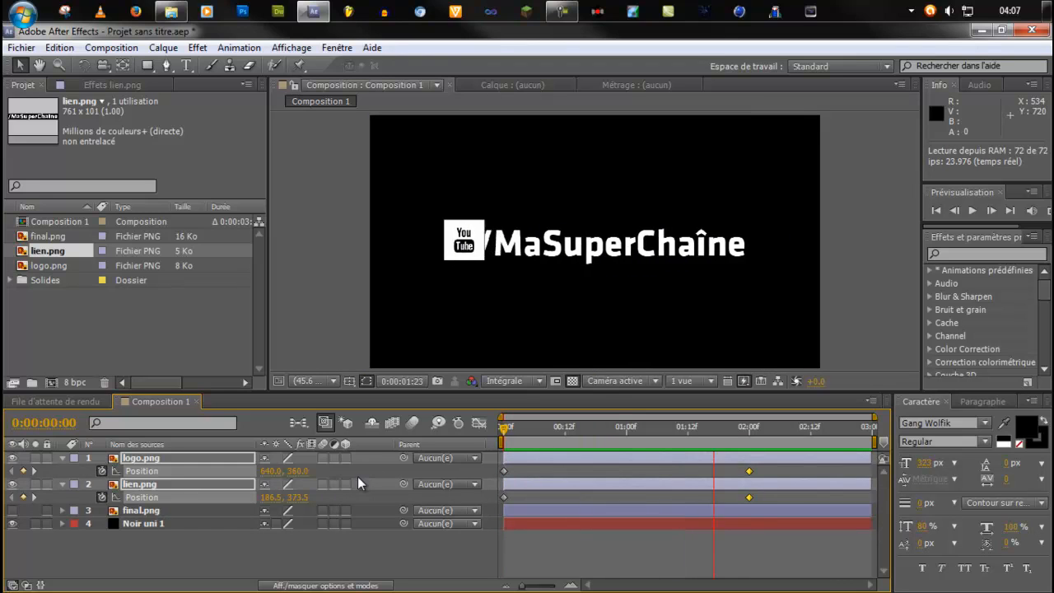
key("space")
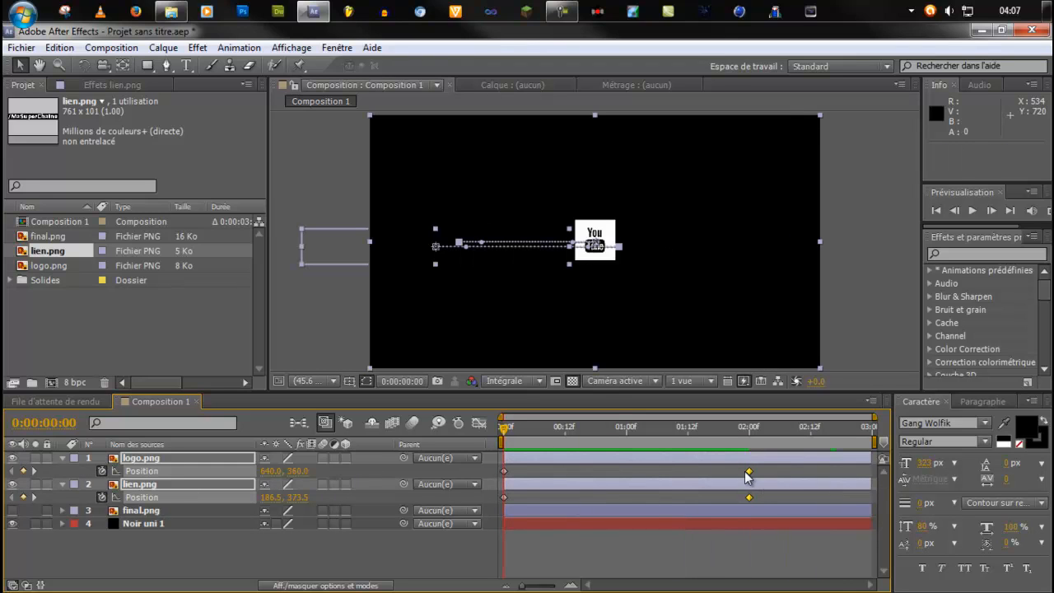
Move the end Position keyframes of logo.png and lien.png to 0:00:00:12 and preview the faster slide.
left_click_drag(750, 475, 562, 488)
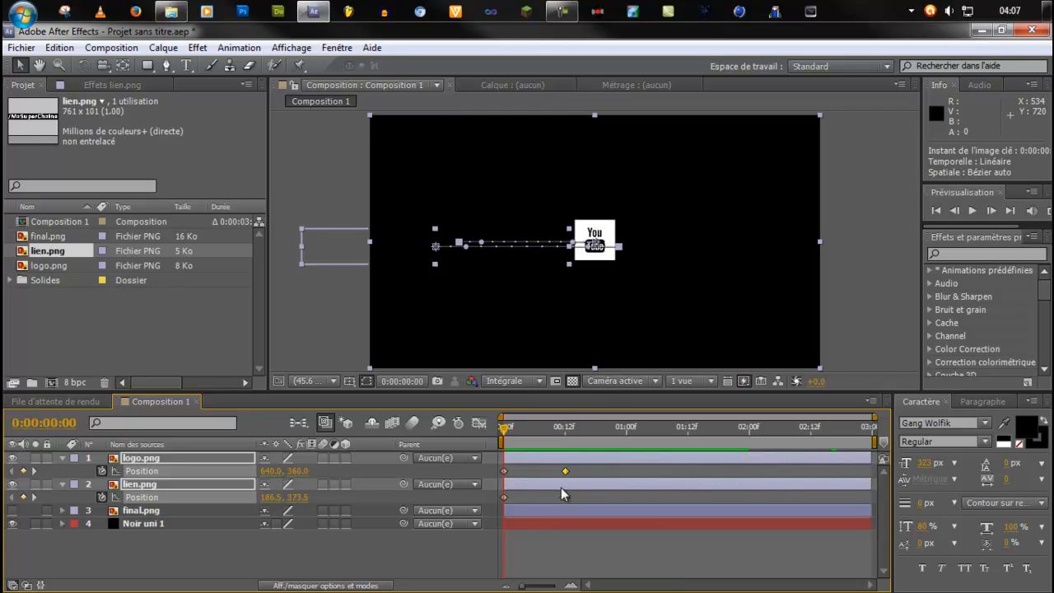
key("space")
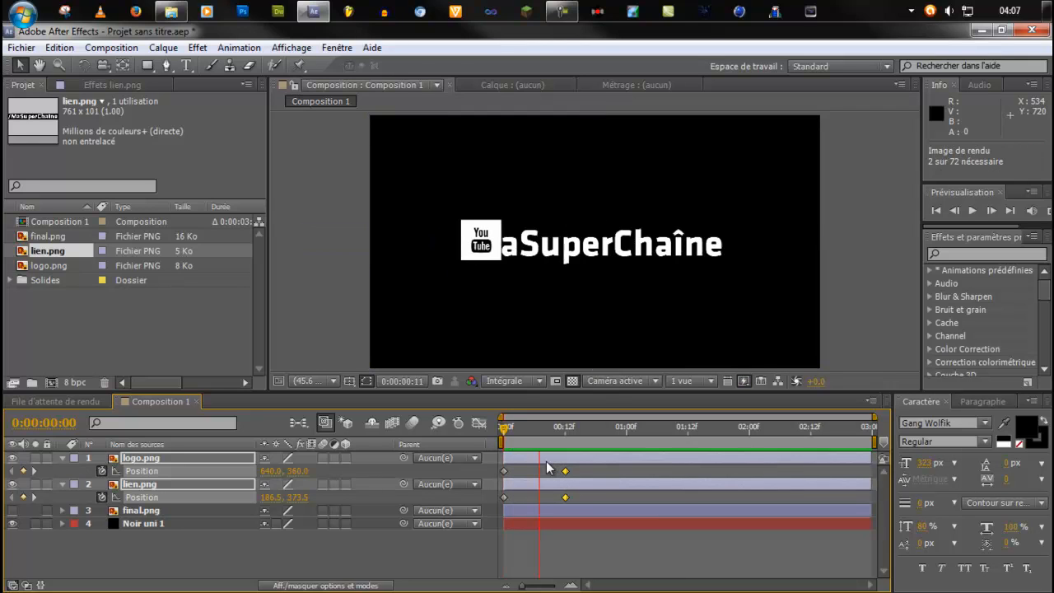
key("KP_0")
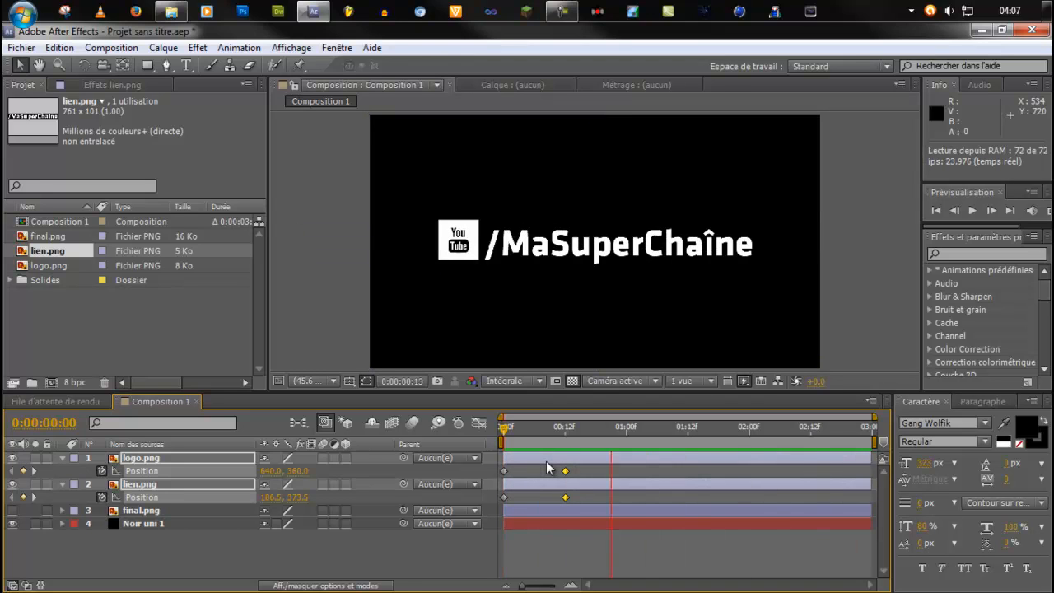
key("space")
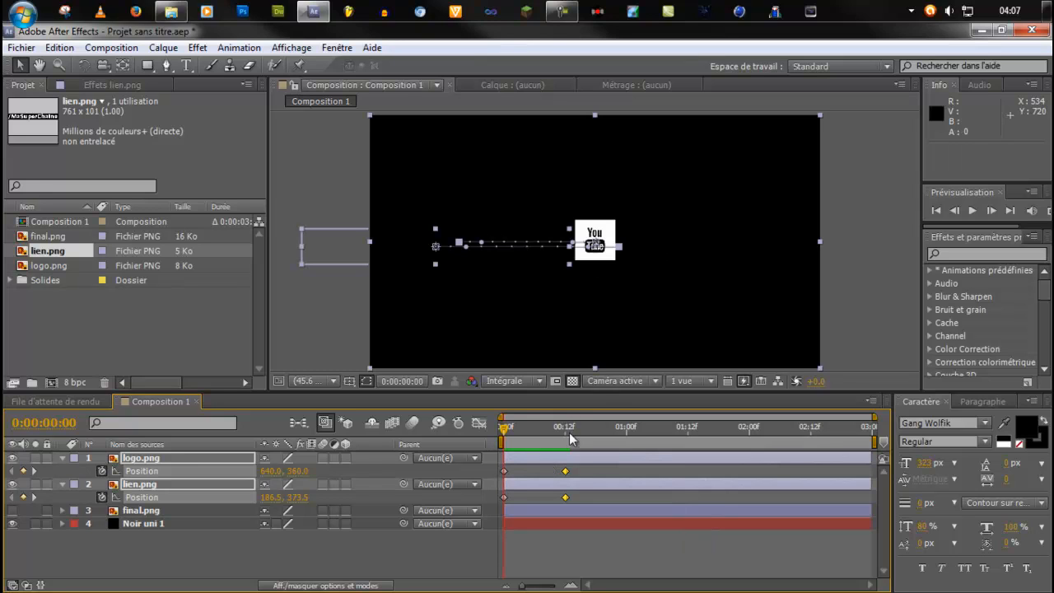
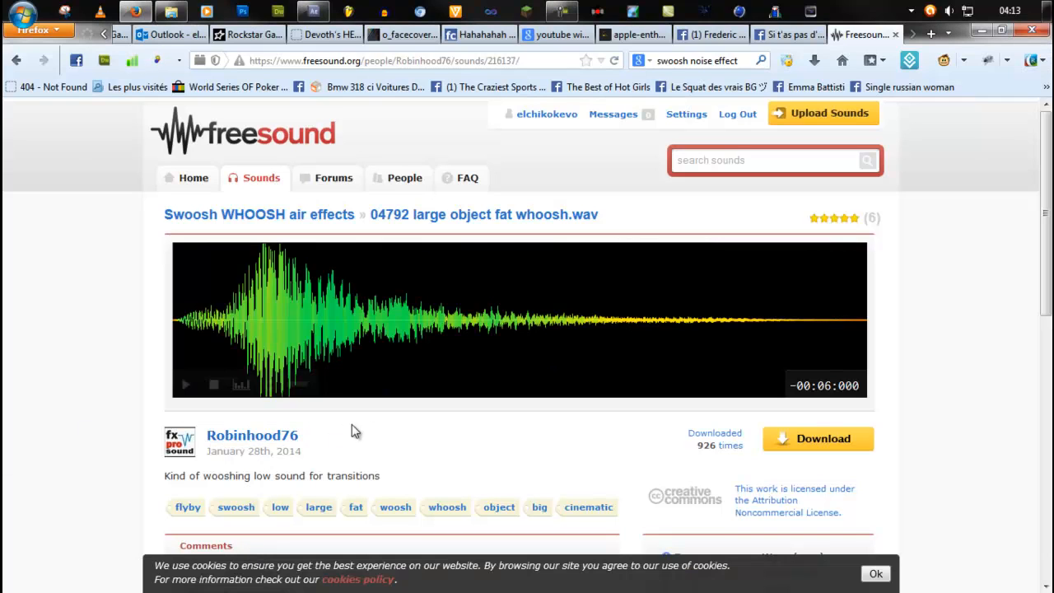
Download the 04792 large object fat whoosh.wav sound after listening to it and put the file in the Nouveau dossier folder.
left_click(185, 386)
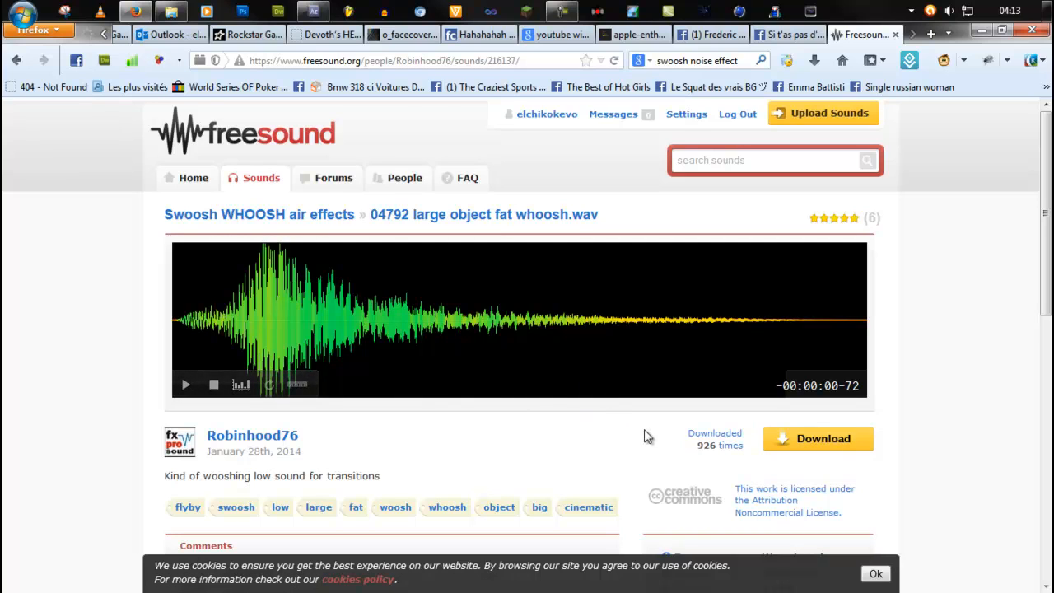
left_click(837, 443)
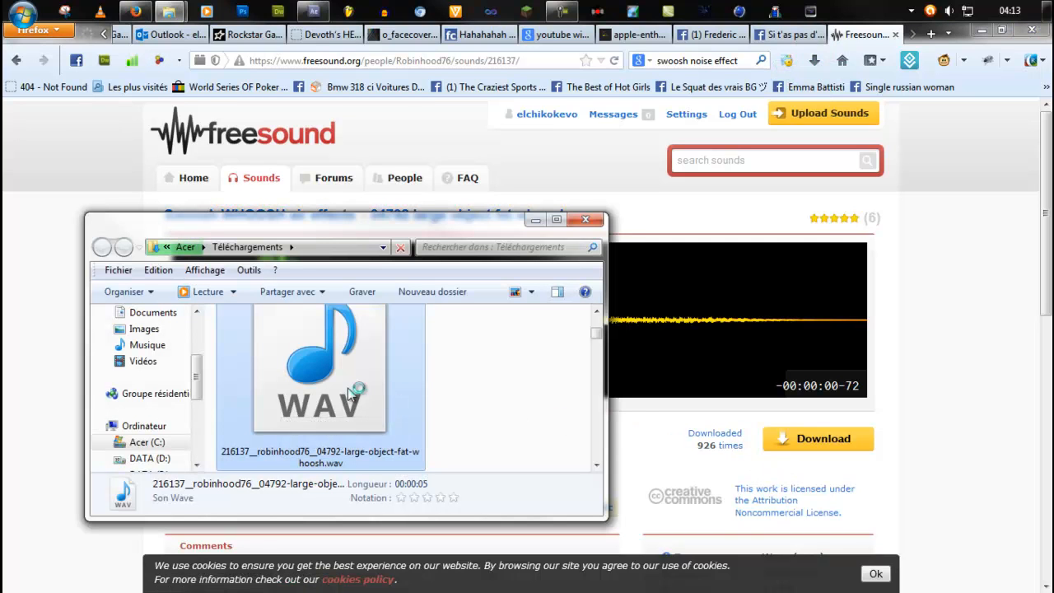
left_click_drag(347, 388, 224, 284)
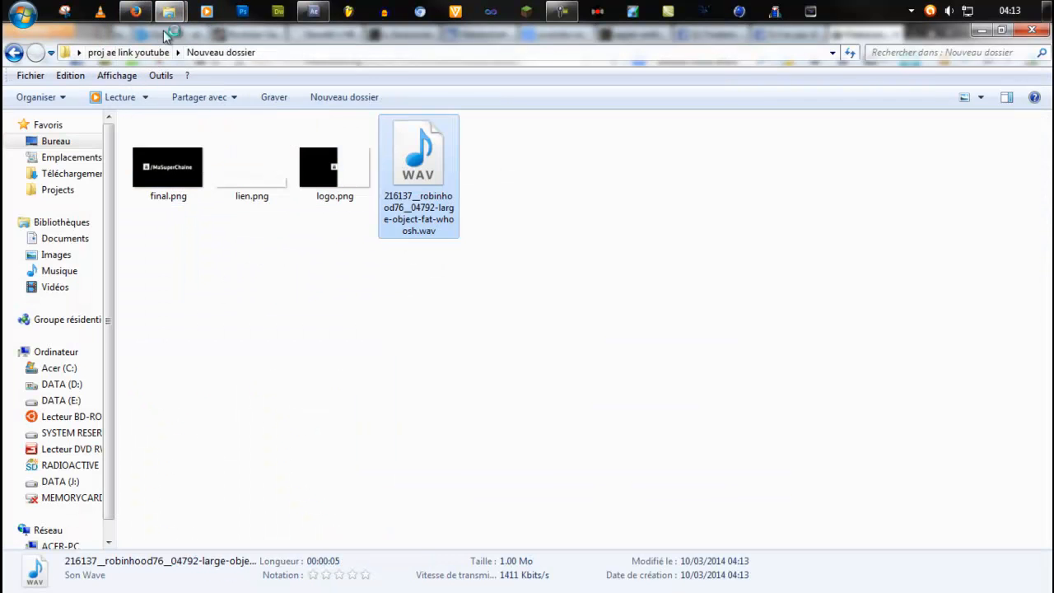
Import the whoosh WAV file into the After Effects project and add it as the bottom layer, aligned with the composition's start.
left_click(452, 299)
left_click(438, 198)
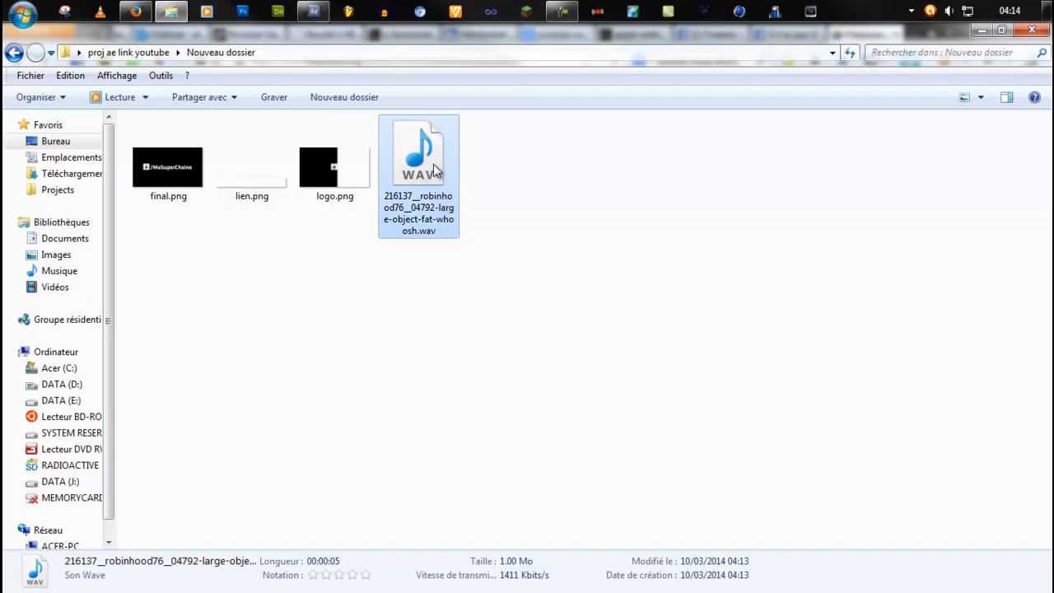
left_click_drag(435, 169, 63, 308)
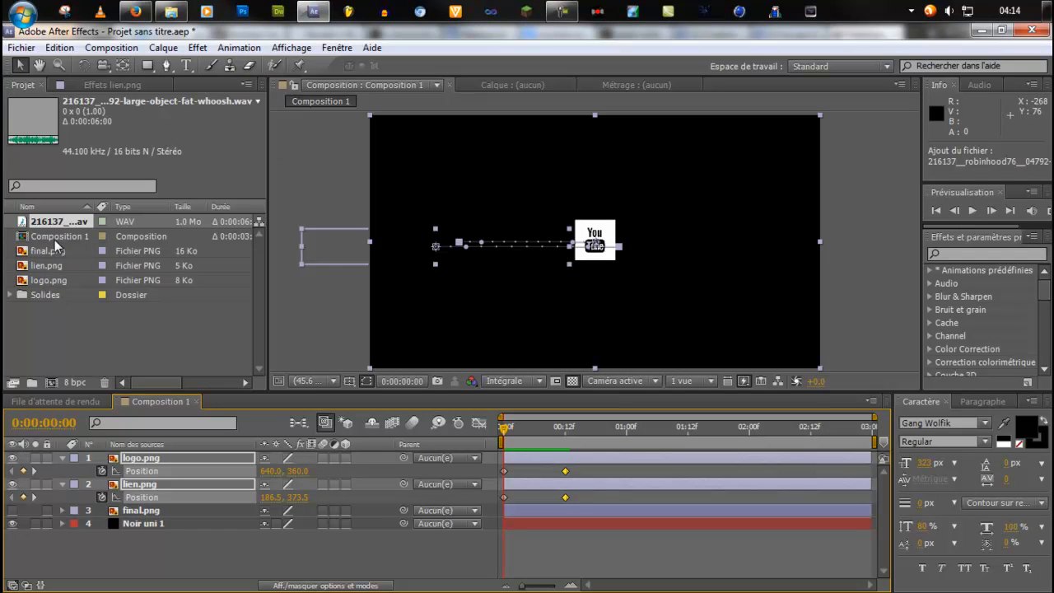
left_click_drag(60, 224, 527, 561)
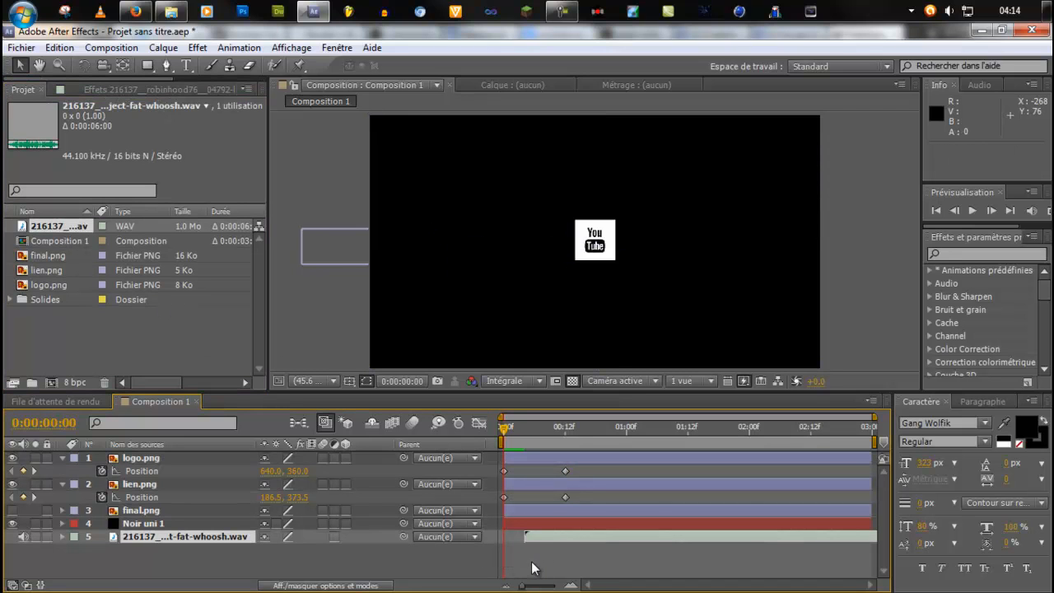
left_click(535, 557)
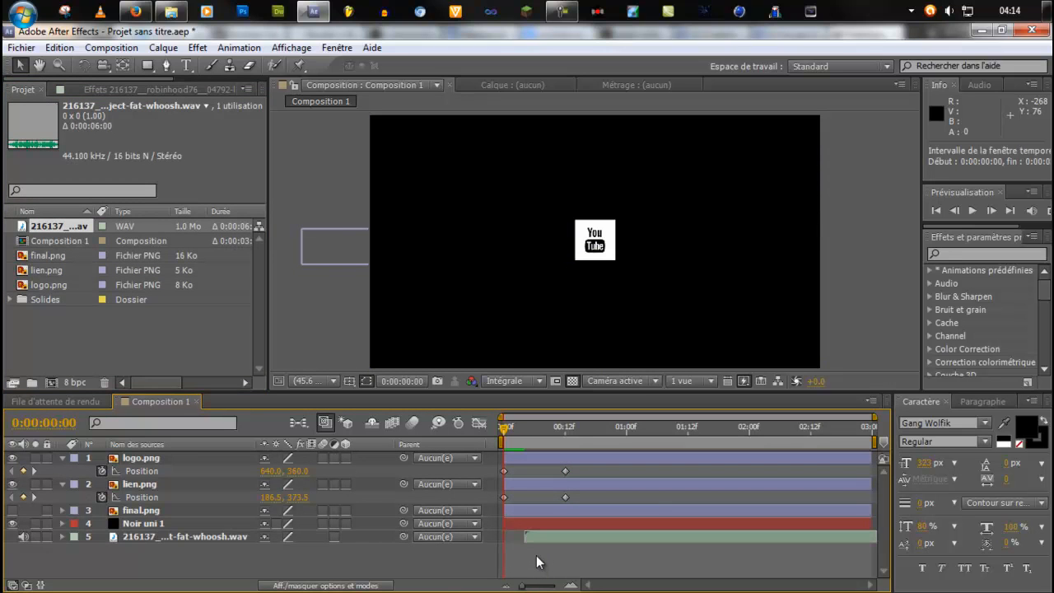
left_click_drag(549, 541, 526, 536)
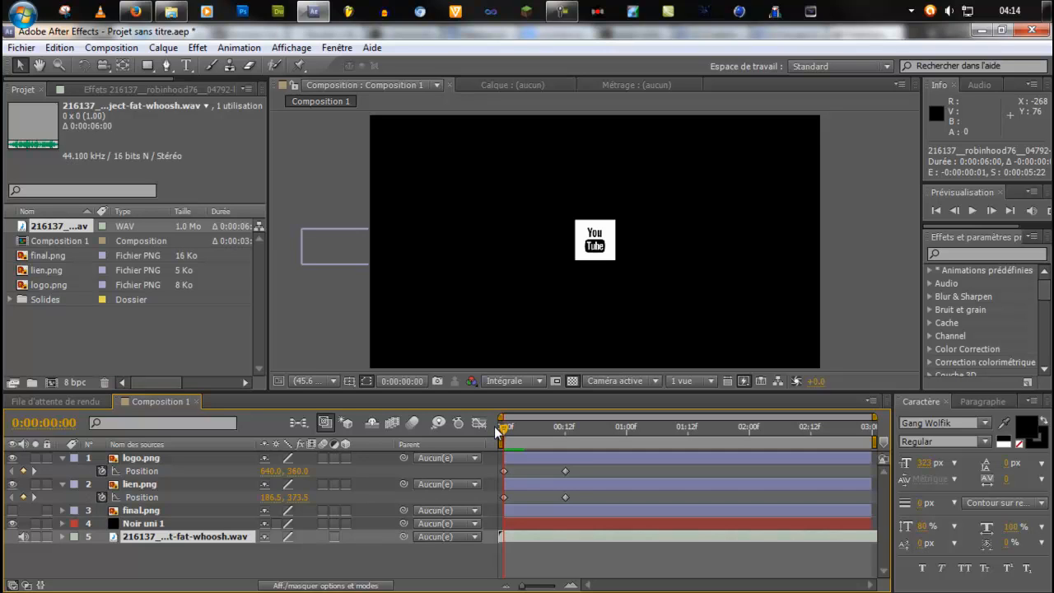
Preview Composition 1 with the whoosh sound from 0:00:00:00.
double_click(156, 539)
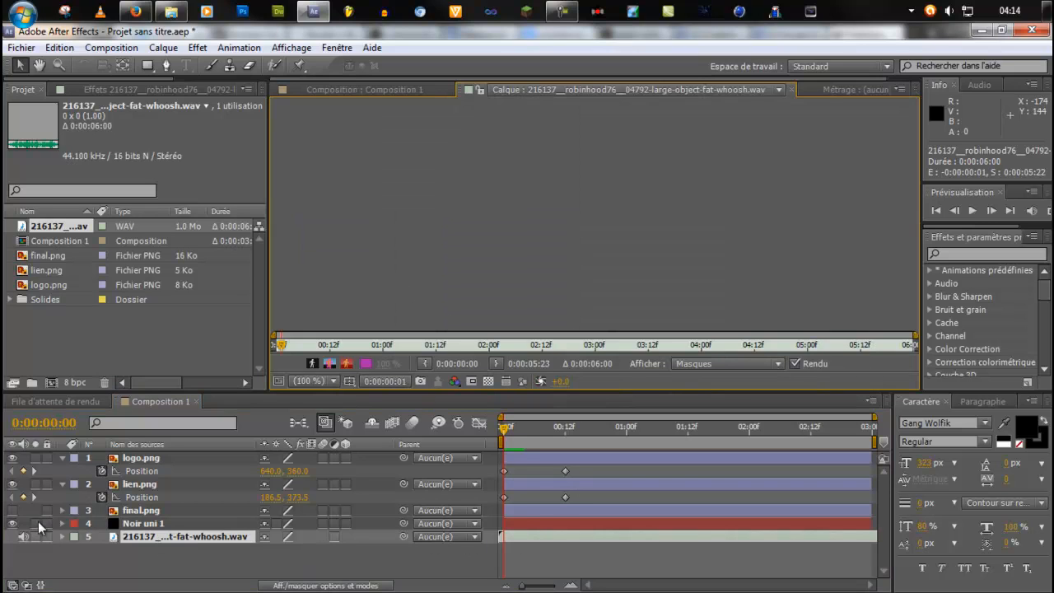
left_click(322, 91)
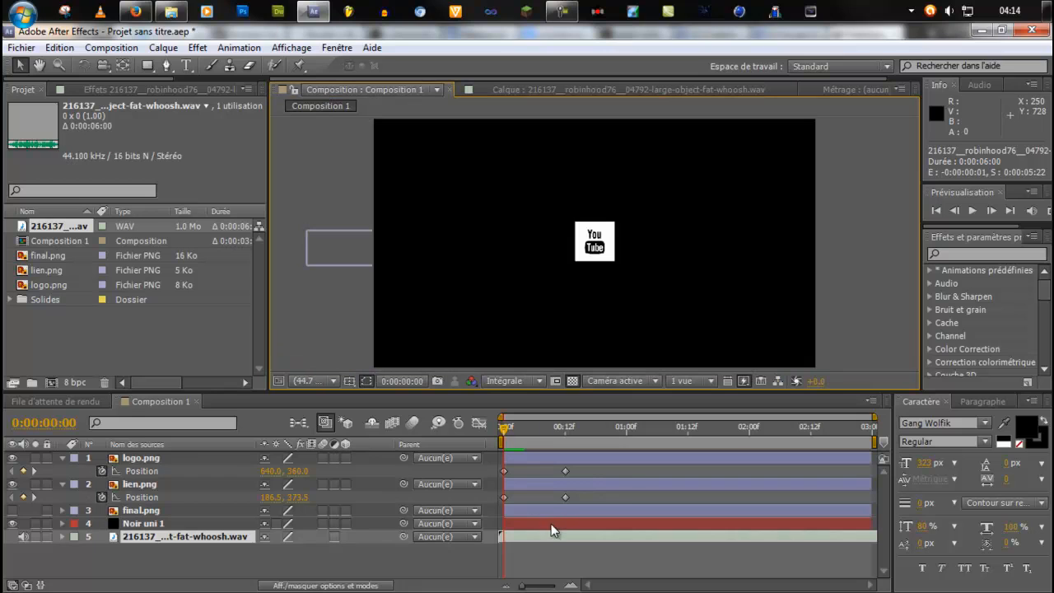
key("space")
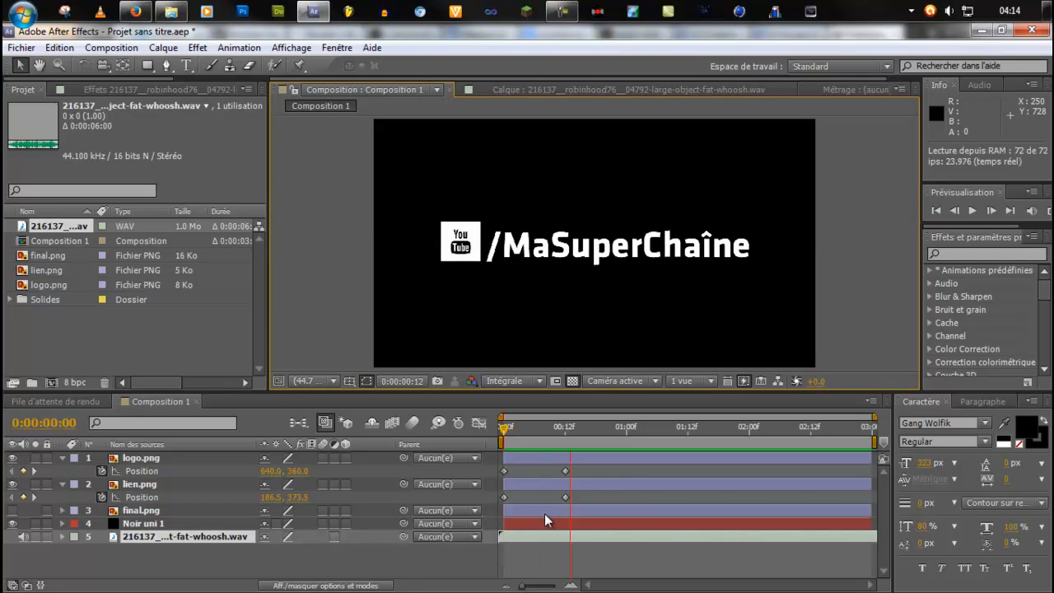
key("space")
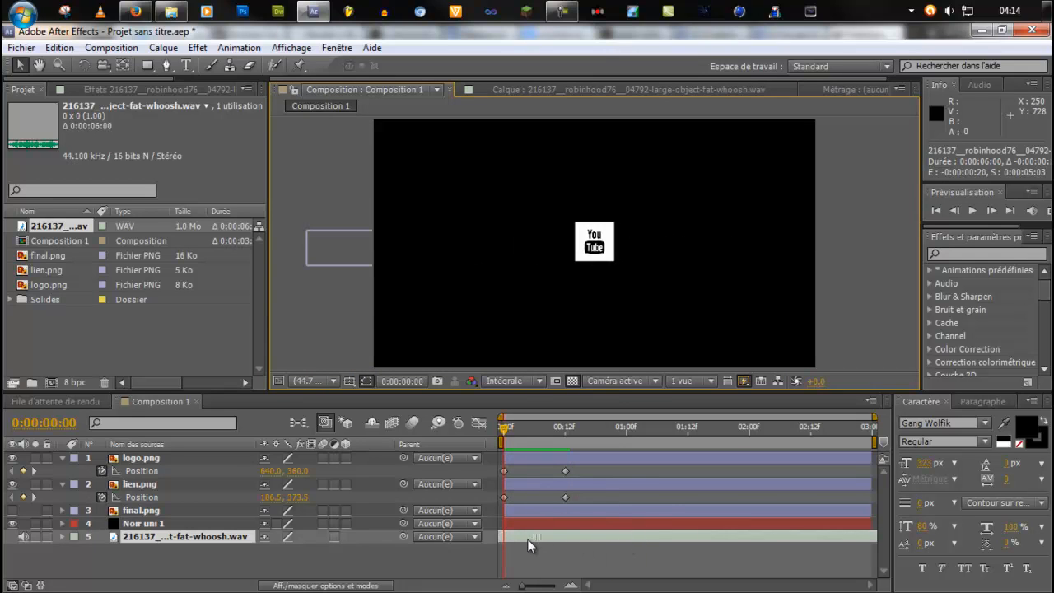
Shift the whoosh layer's in point to -0:00:00:20 and preview the slide with the earlier sound.
key("space")
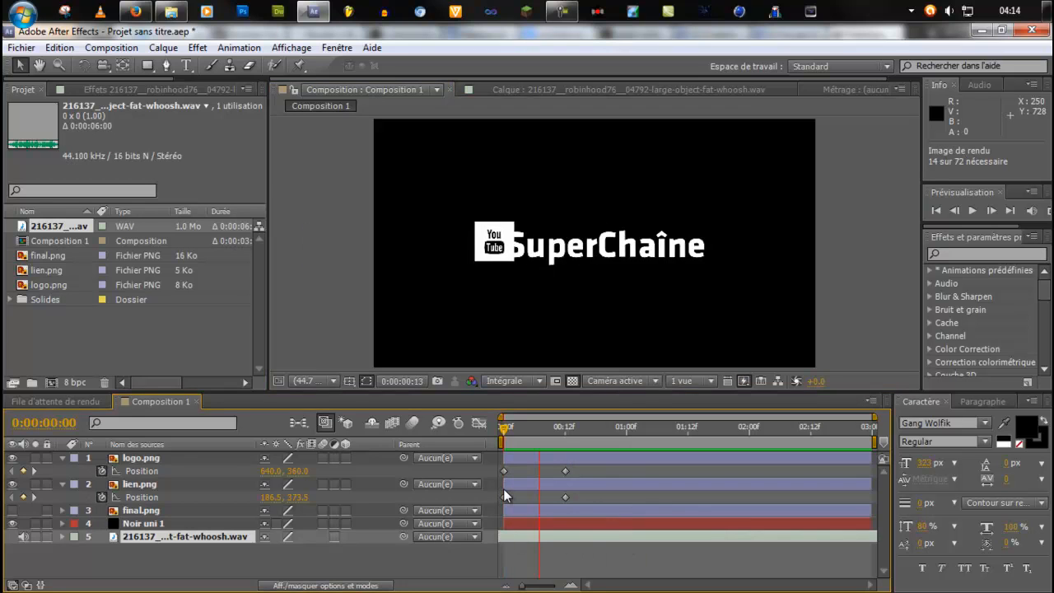
key("space")
key("space")
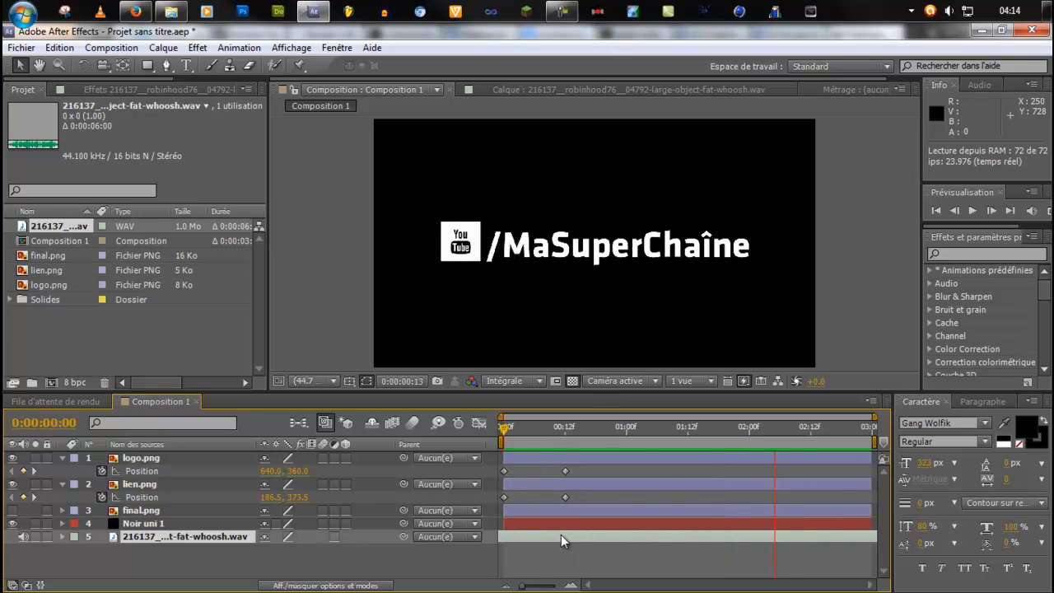
key("space")
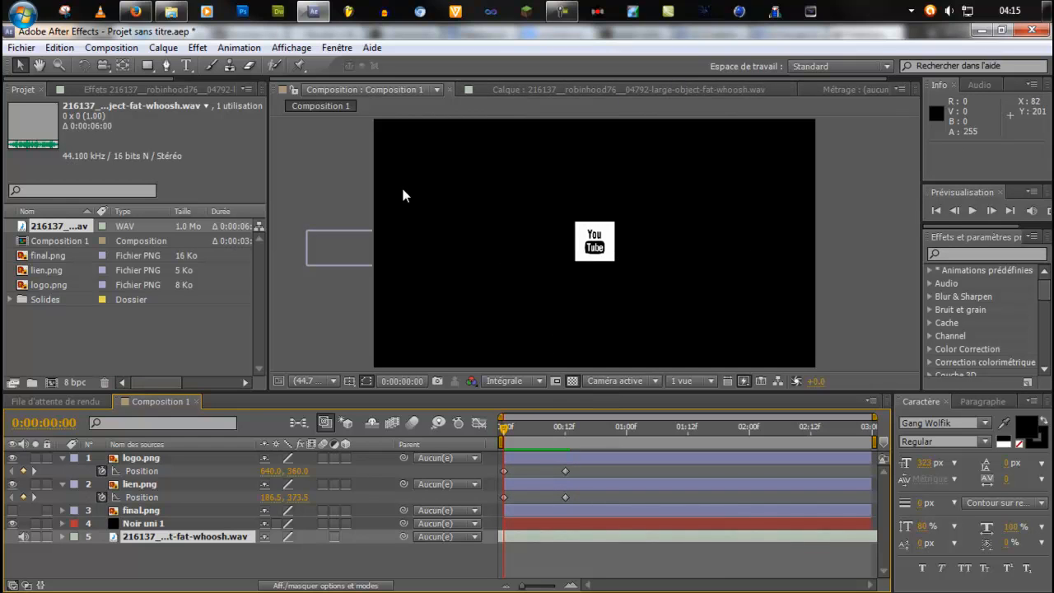
Close After Effects without saving the untitled project.
left_click(1044, 35)
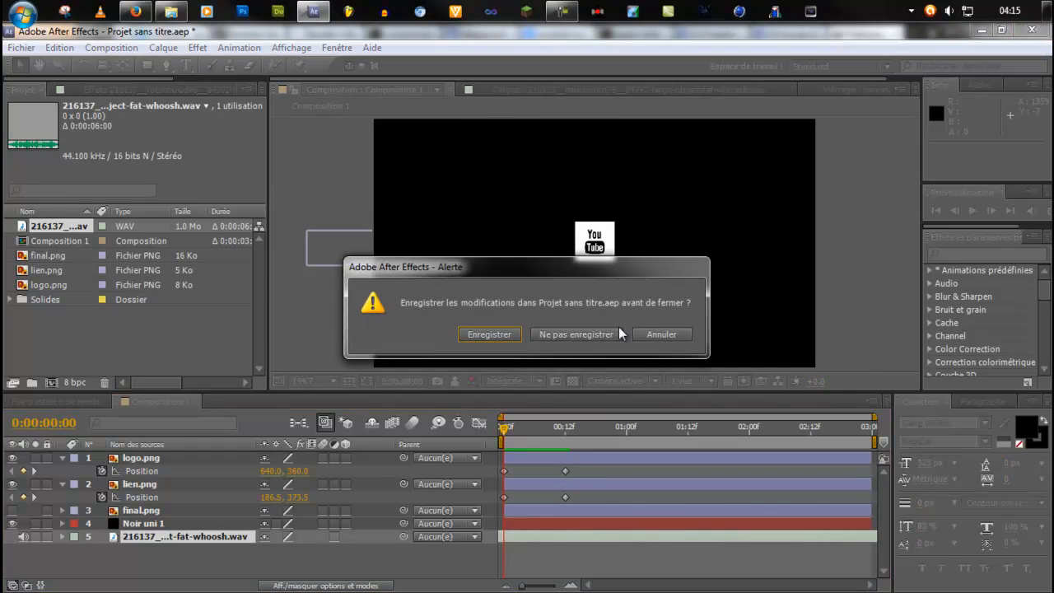
left_click(614, 335)
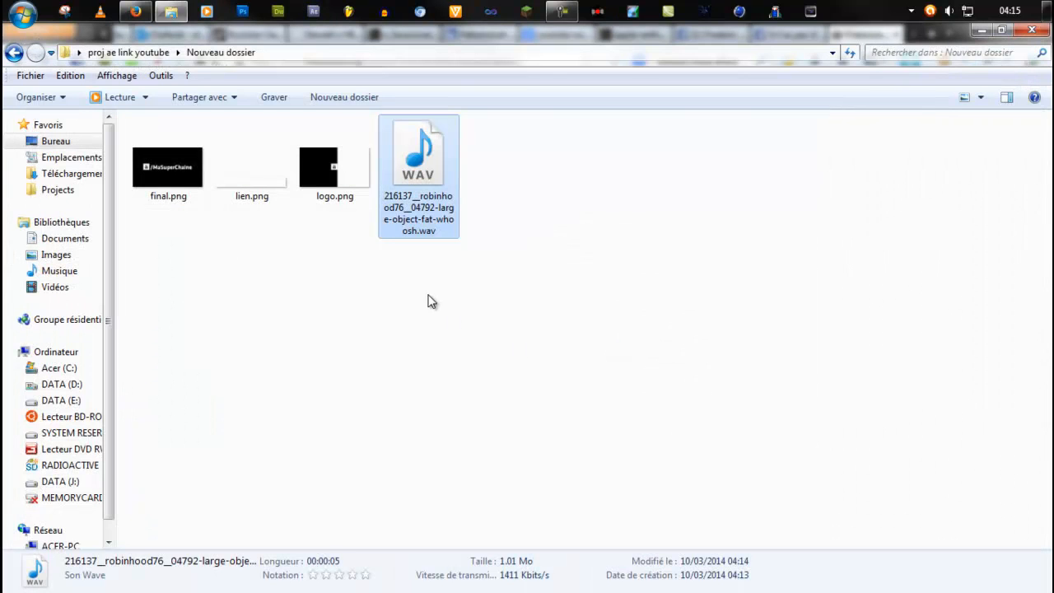
Rename the whoosh WAV file in Nouveau dossier as SAMPLE.wav.
left_click(429, 239)
left_click(431, 235)
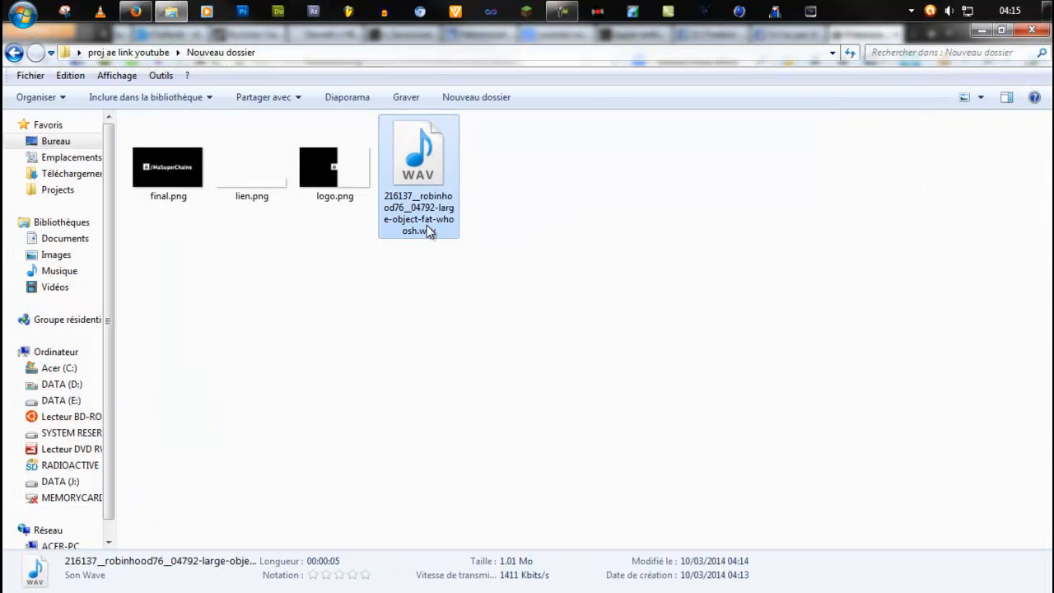
left_click(431, 216)
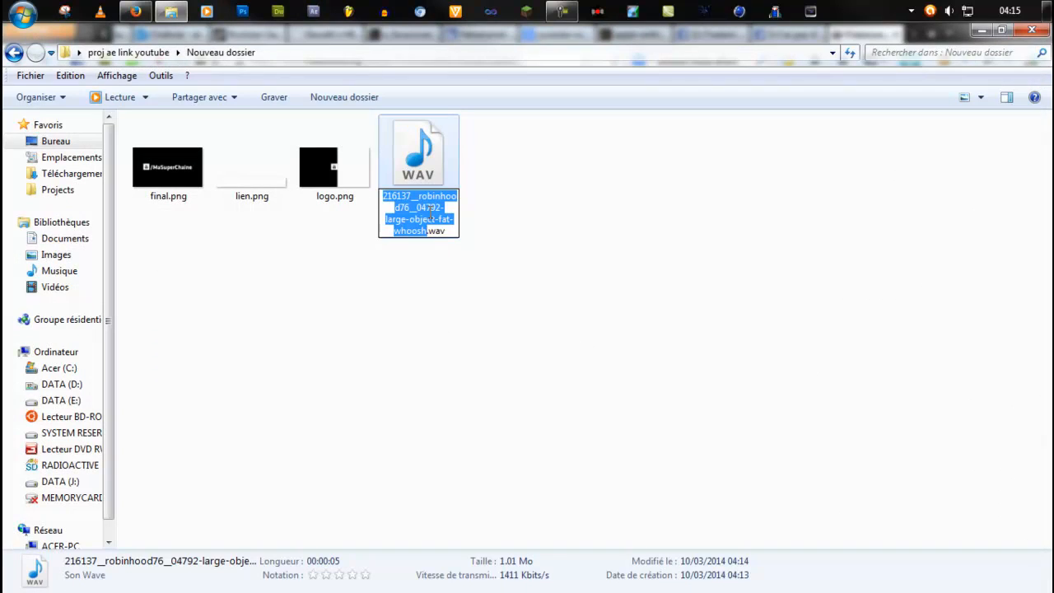
type("SAMPLE")
key("Return")
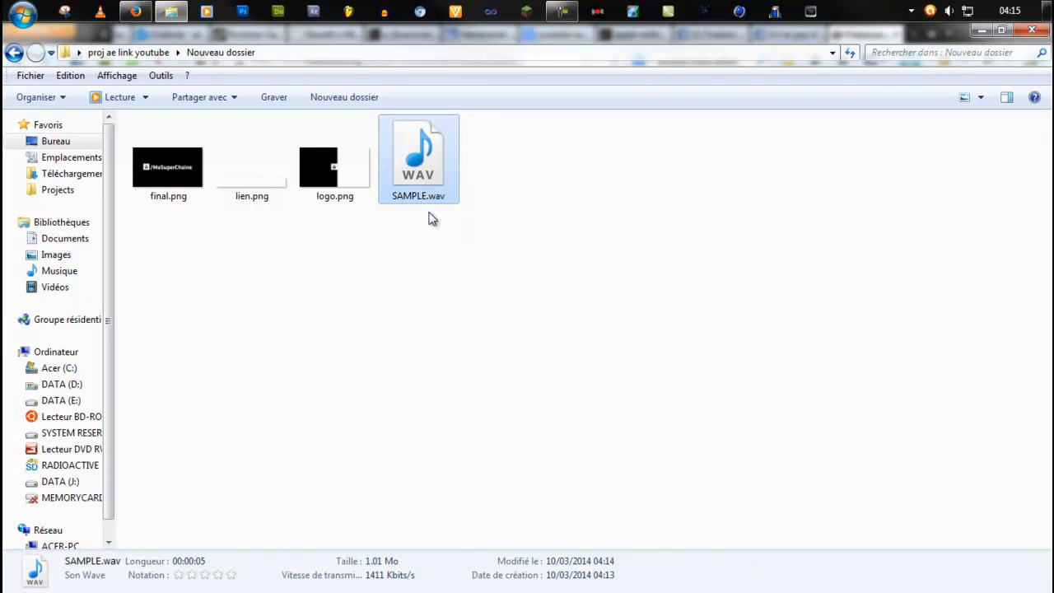
Move SAMPLE.wav from Nouveau dossier to its parent folder, proj ae link youtube.
key("ctrl+x")
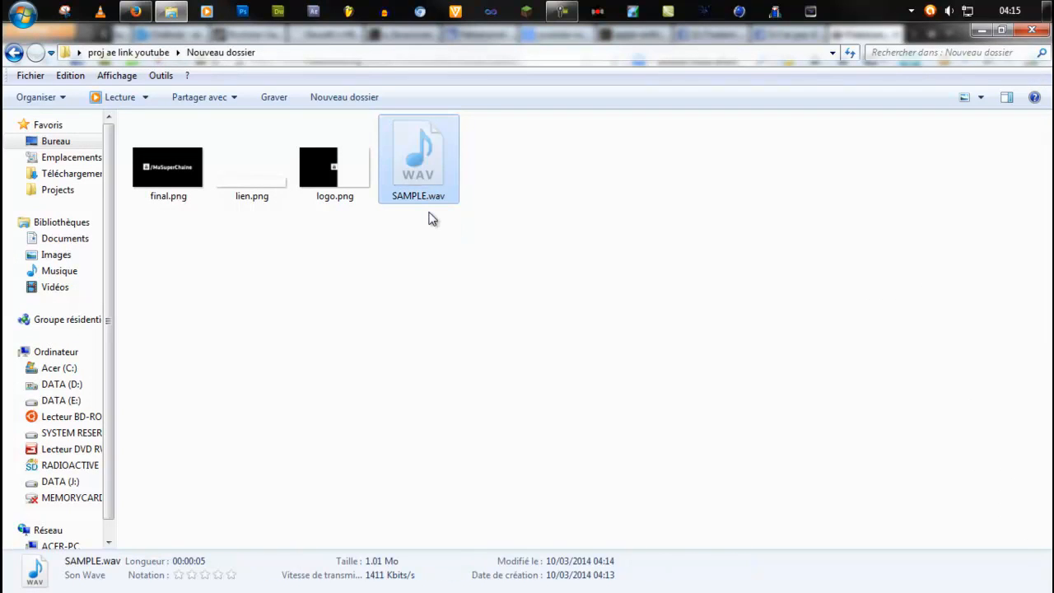
left_click(159, 53)
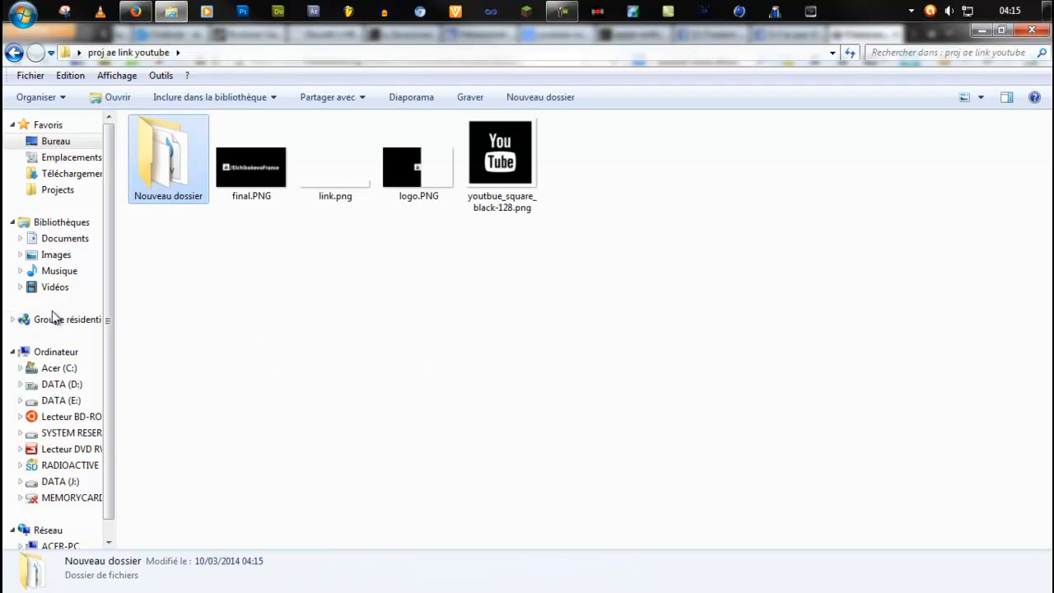
left_click(384, 256)
key("ctrl+v")
Permanently delete the Nouveau dossier folder from proj ae link youtube.
left_click(167, 170)
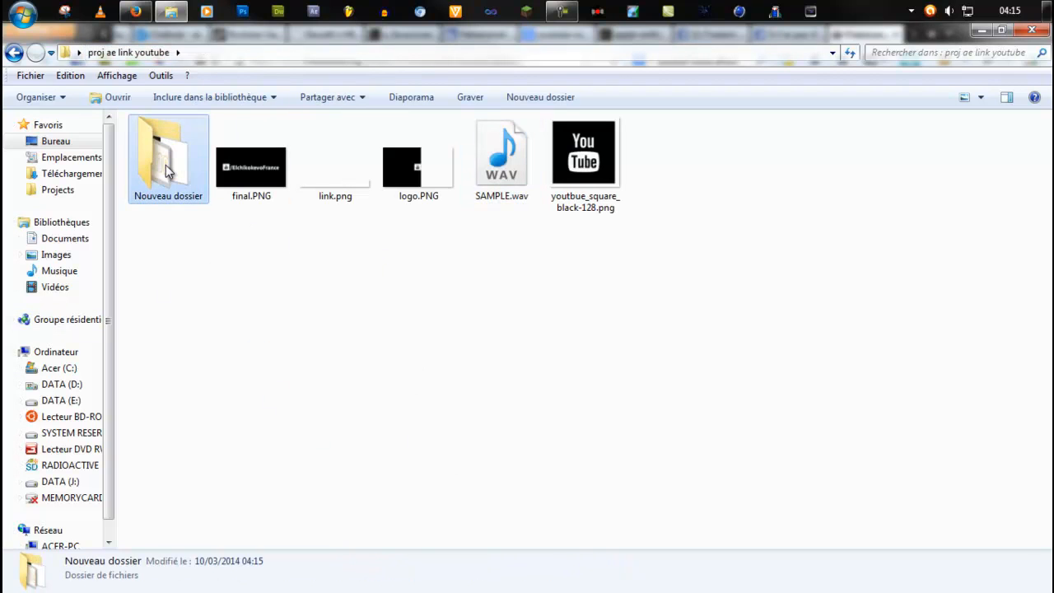
key("shift+Delete")
key("Return")
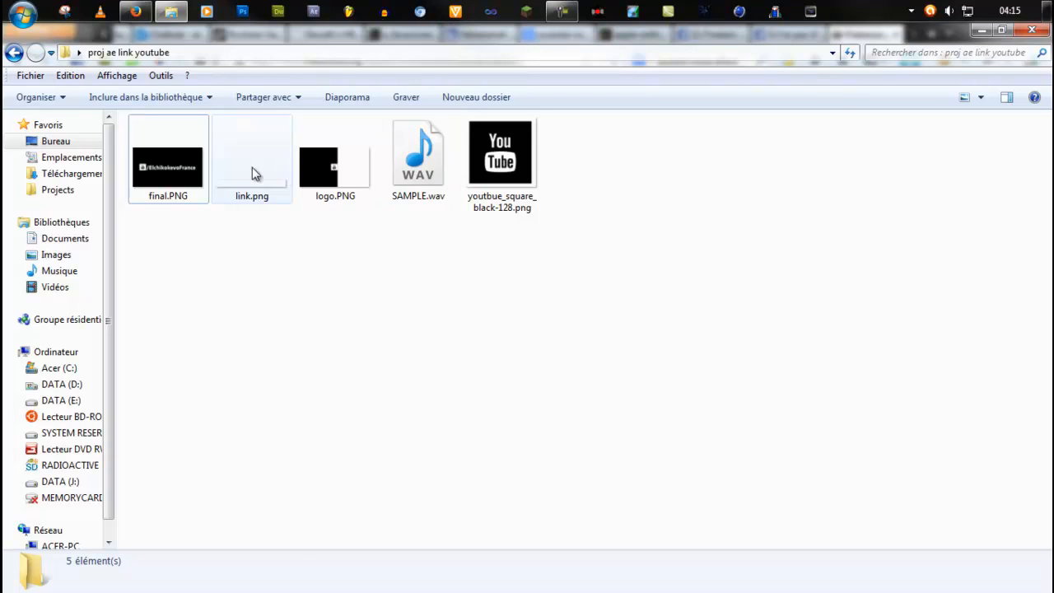
View final.PNG in the photo viewer and return to the proj ae link youtube folder with nothing selected.
double_click(153, 165)
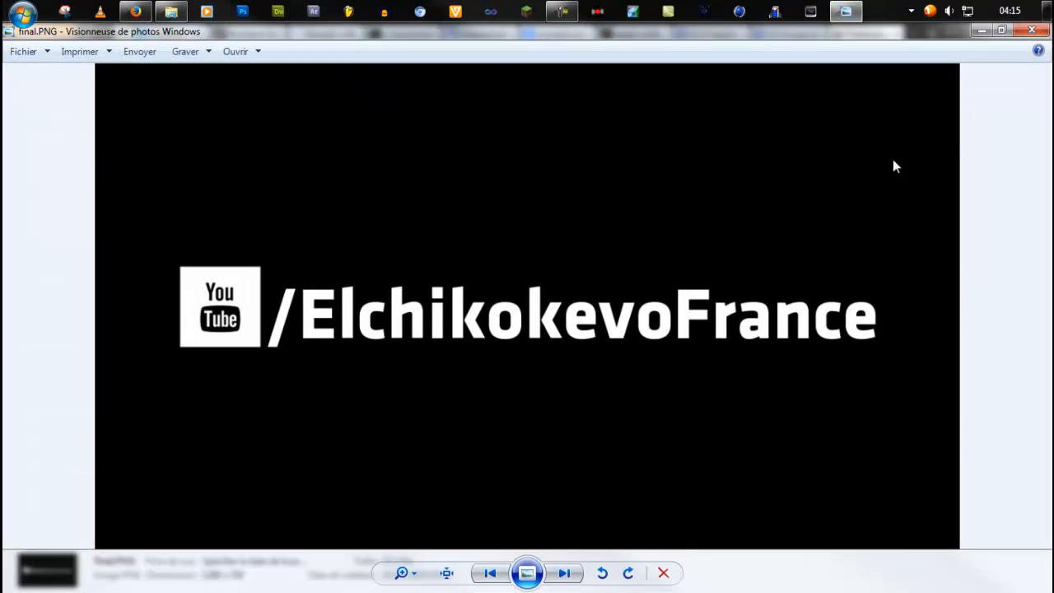
left_click(1033, 33)
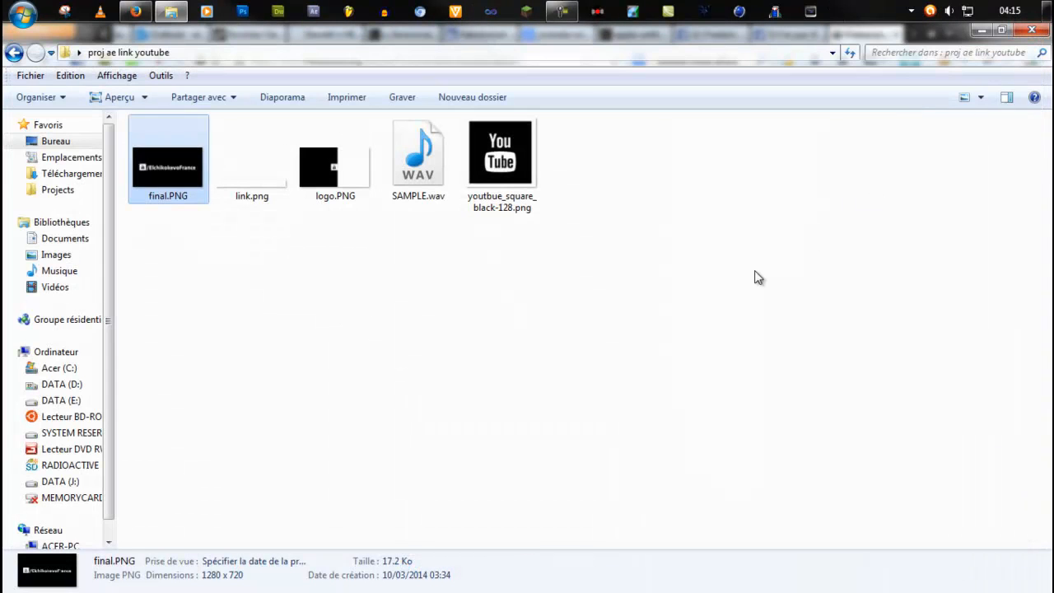
left_click(740, 282)
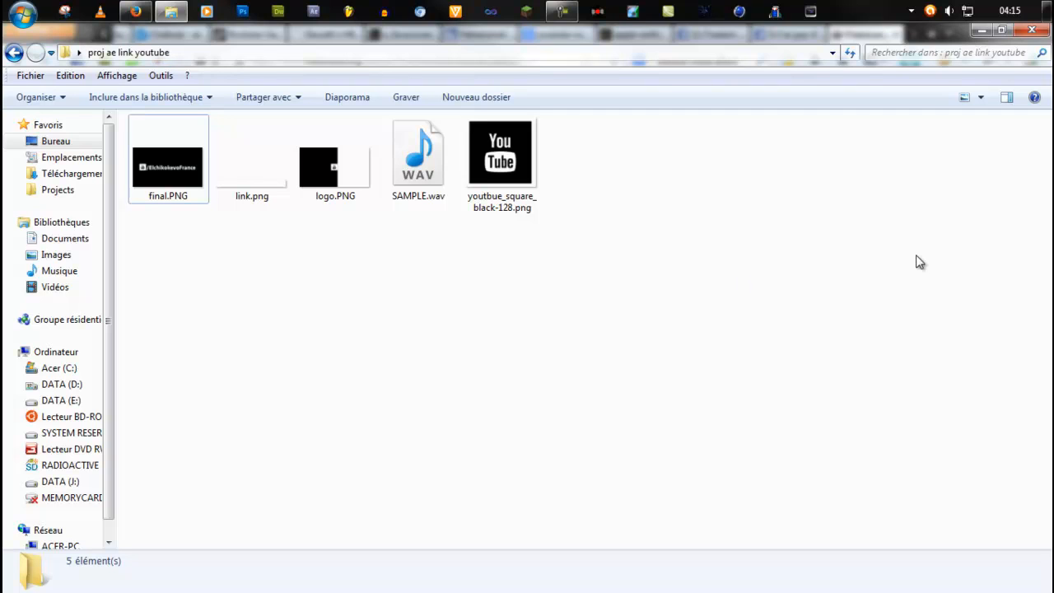
Close the project folder window and the web browser.
left_click(1031, 31)
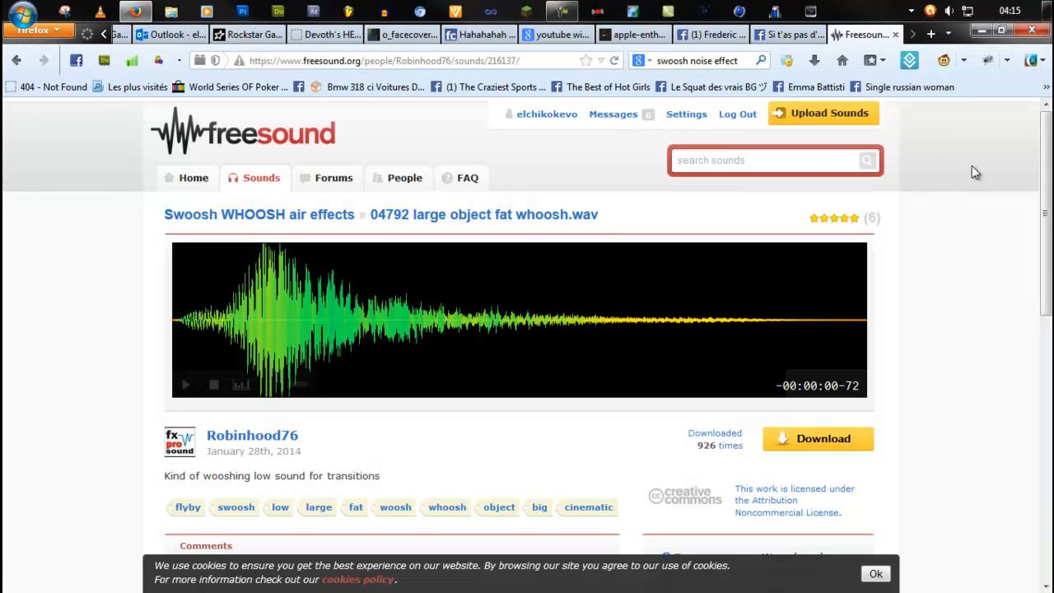
left_click(1034, 31)
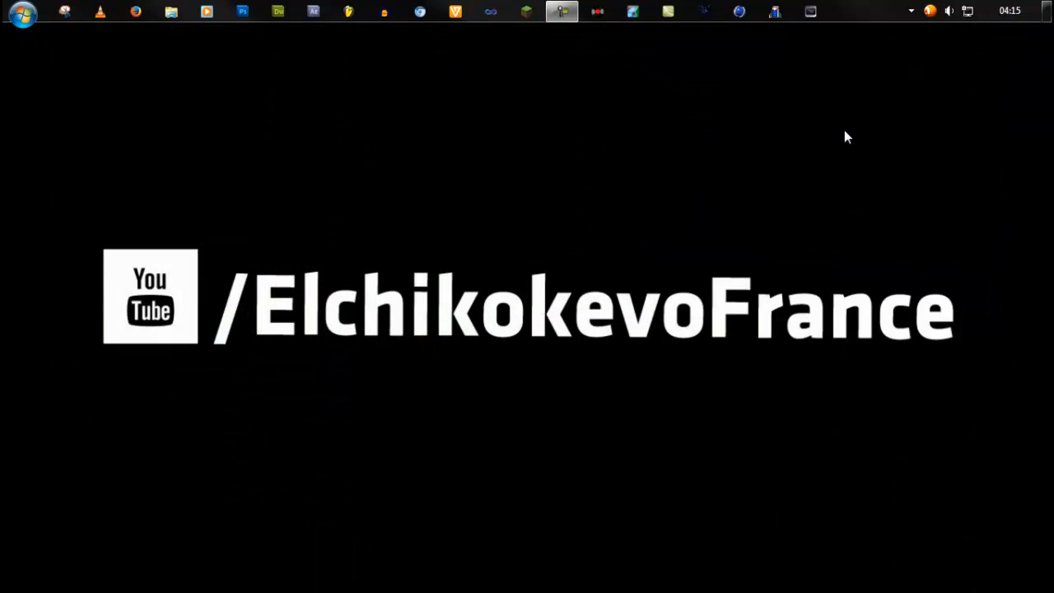